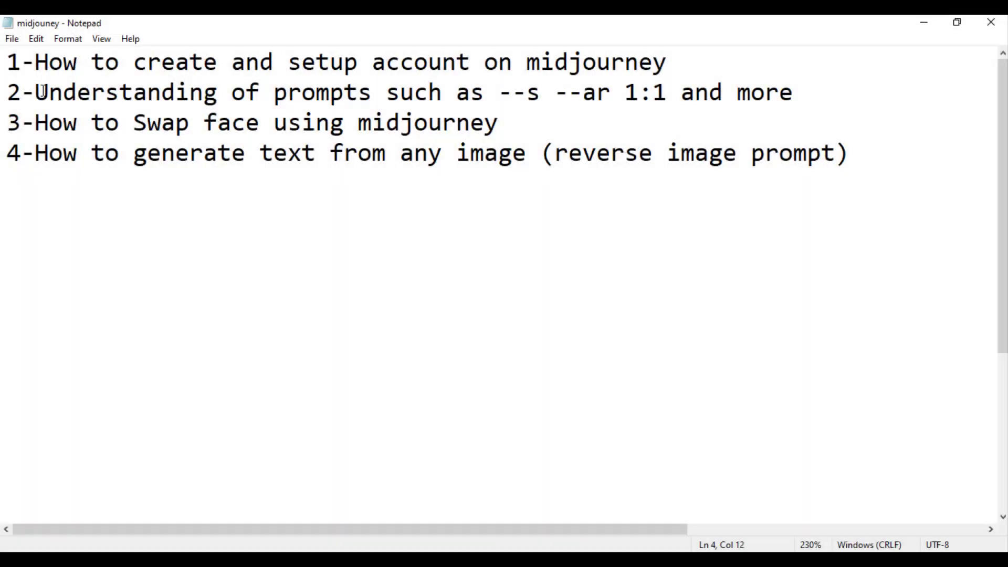
Go through the four Midjourney topics in the note, highlighting account setup, prompt parameters, face swap and reverse image prompt
{"action": "left_click_drag", "start_coordinate": [40, 65], "coordinate": [679, 68]}
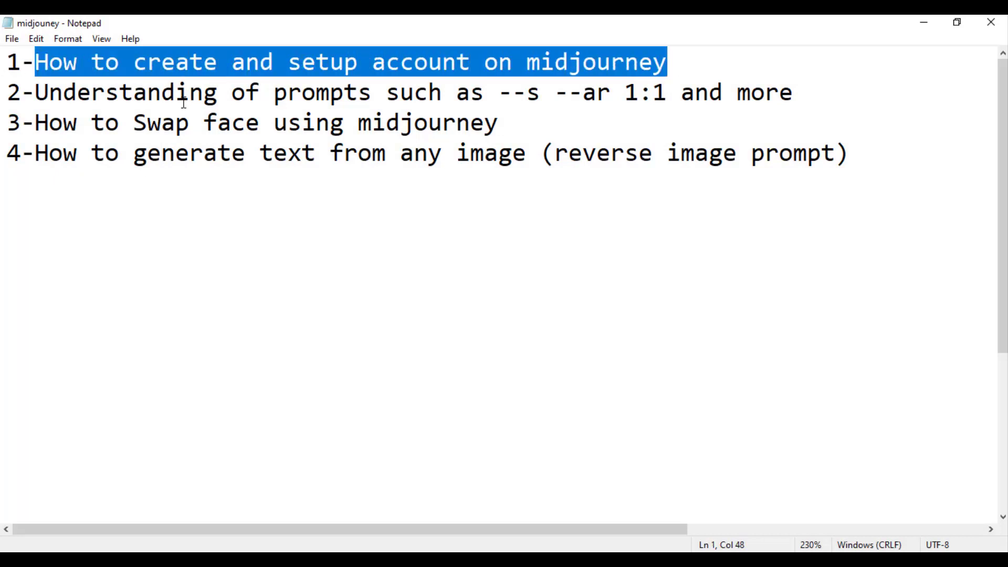
{"action": "left_click_drag", "start_coordinate": [34, 92], "coordinate": [664, 97]}
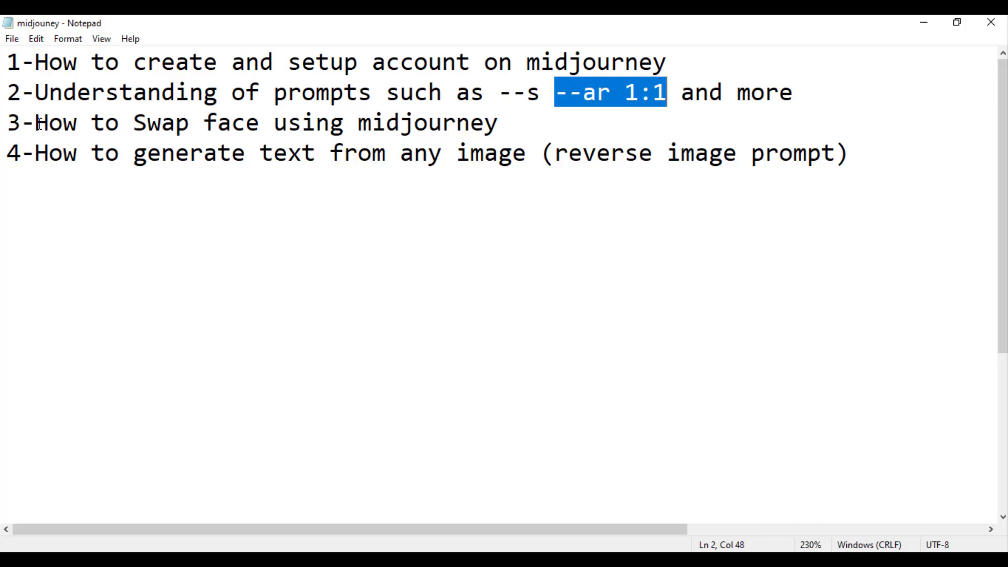
{"action": "left_click_drag", "start_coordinate": [40, 123], "coordinate": [499, 125]}
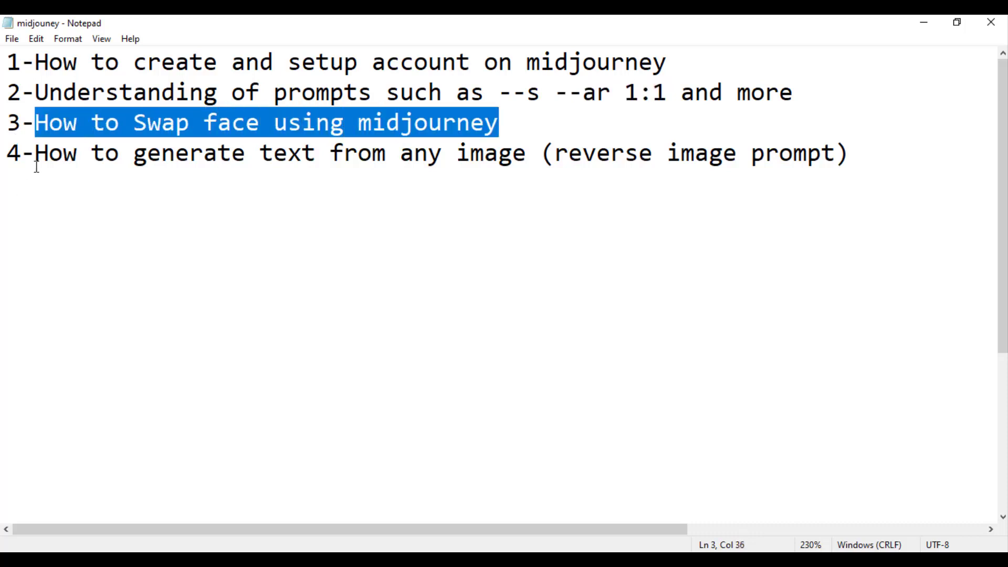
{"action": "left_click_drag", "start_coordinate": [44, 152], "coordinate": [319, 169]}
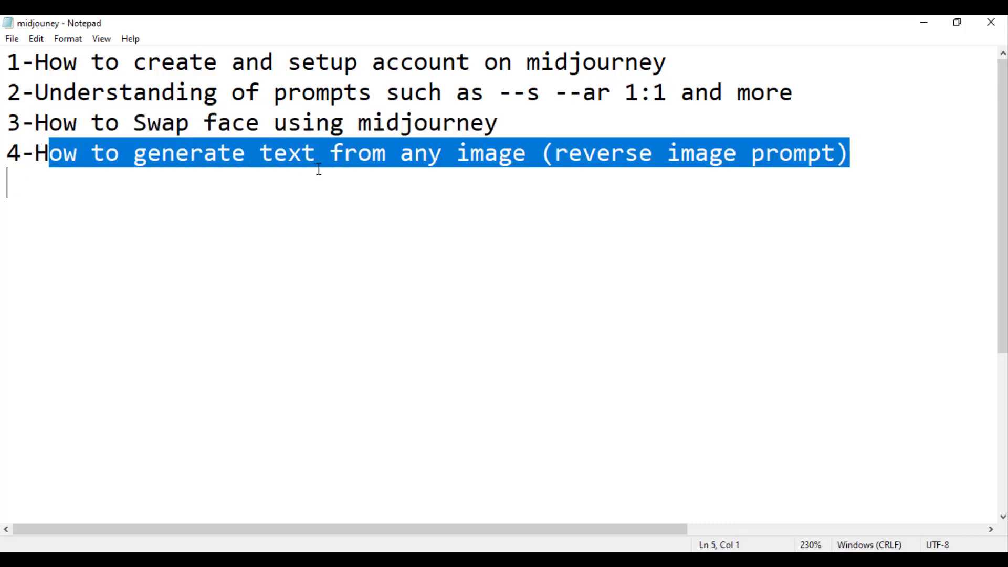
{"action": "left_click_drag", "start_coordinate": [418, 169], "coordinate": [849, 157]}
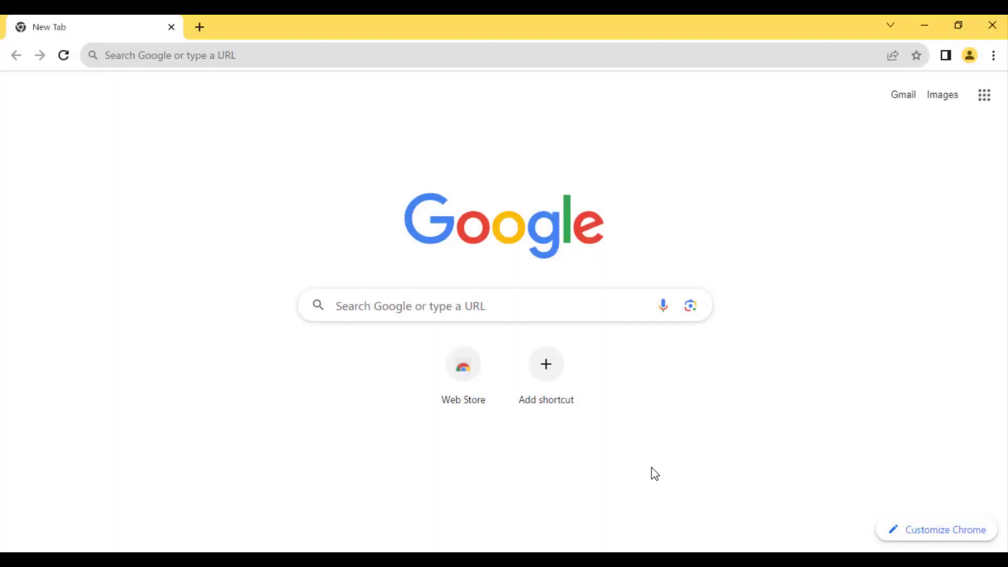
Switch to Chrome, search Google for midjourney and open the official Midjourney website
{"action": "left_click", "coordinate": [284, 55]}
{"action": "type", "text": "midjo"}
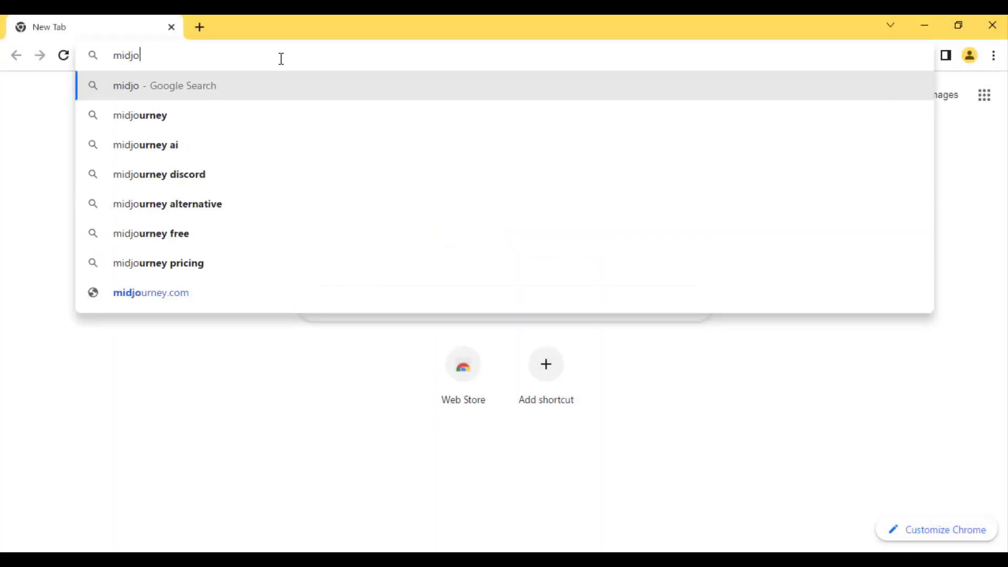
{"action": "key", "text": "Down"}
{"action": "key", "text": "Return"}
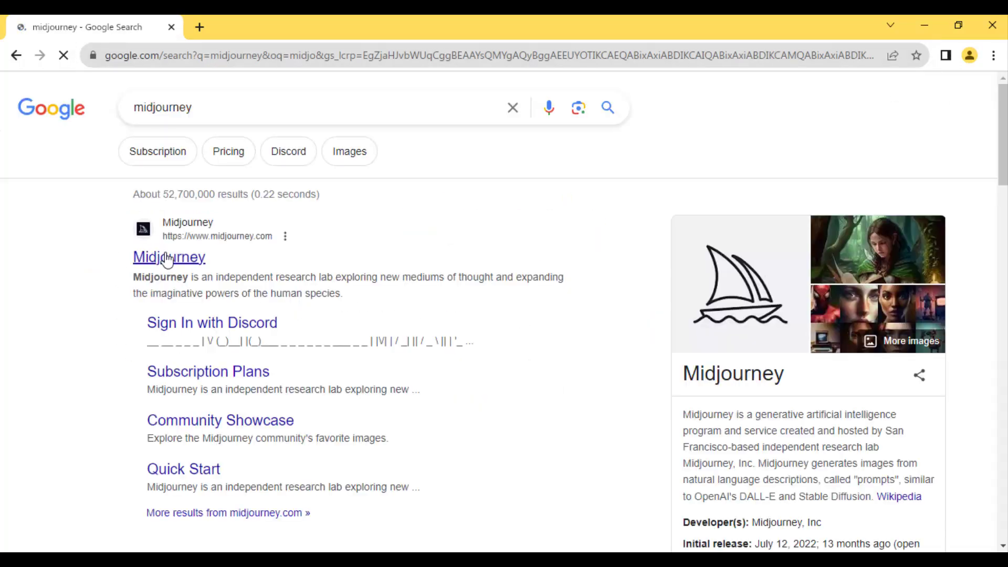
{"action": "left_click", "coordinate": [345, 240]}
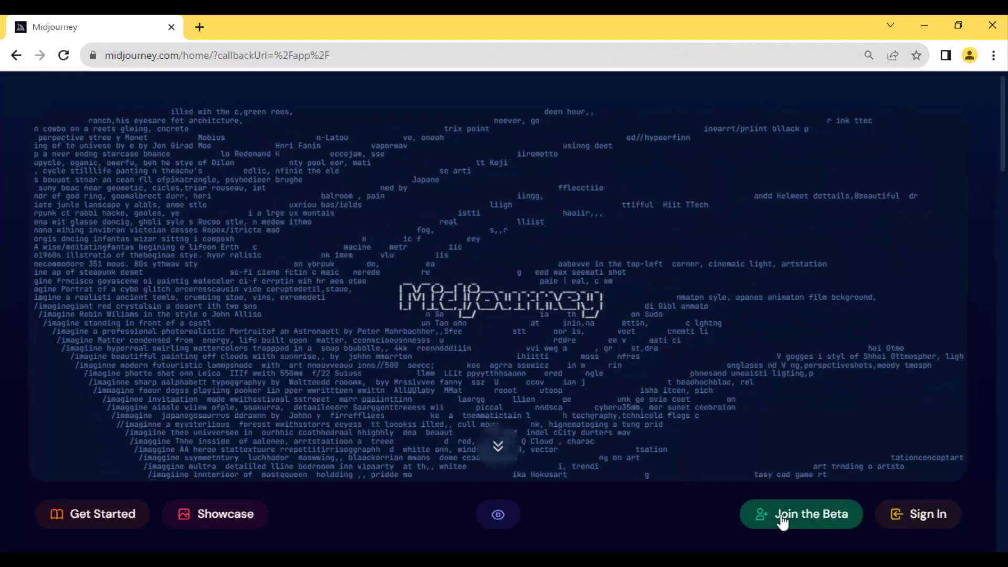
Join the Midjourney beta and register on its Discord invitation with a display name
{"action": "left_click", "coordinate": [807, 522]}
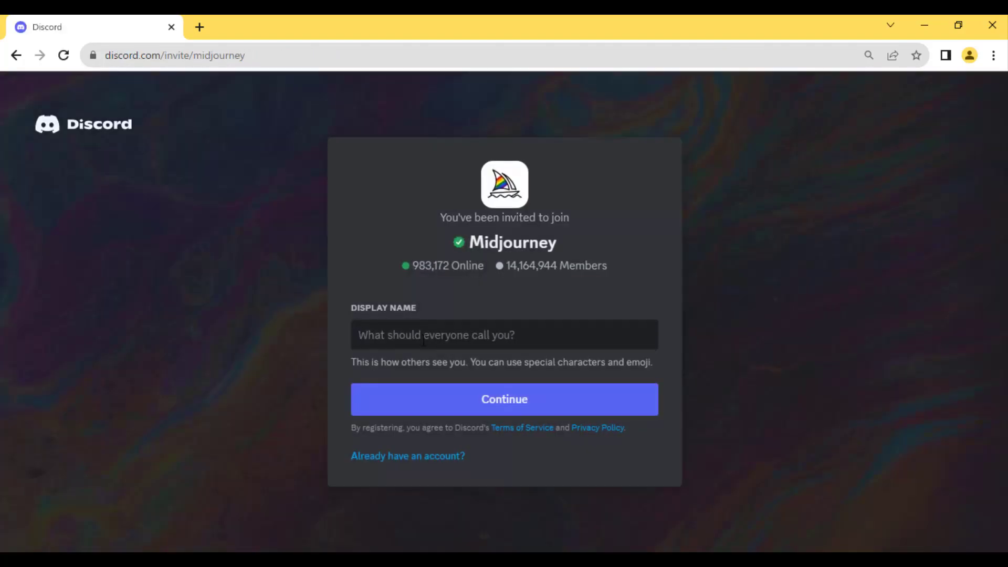
{"action": "type", "text": "Ahsana"}
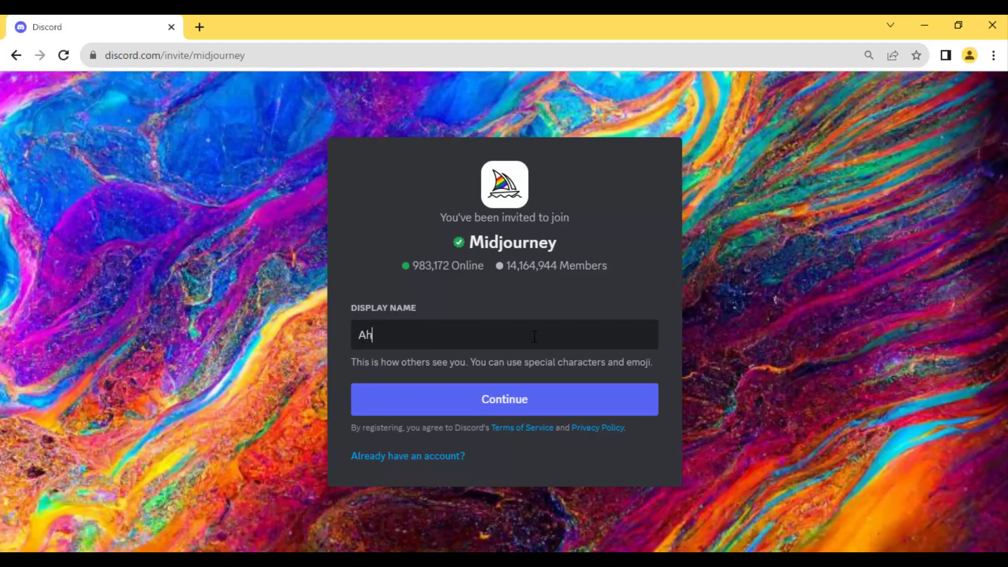
{"action": "type", "text": "q"}
{"action": "left_click", "coordinate": [496, 401]}
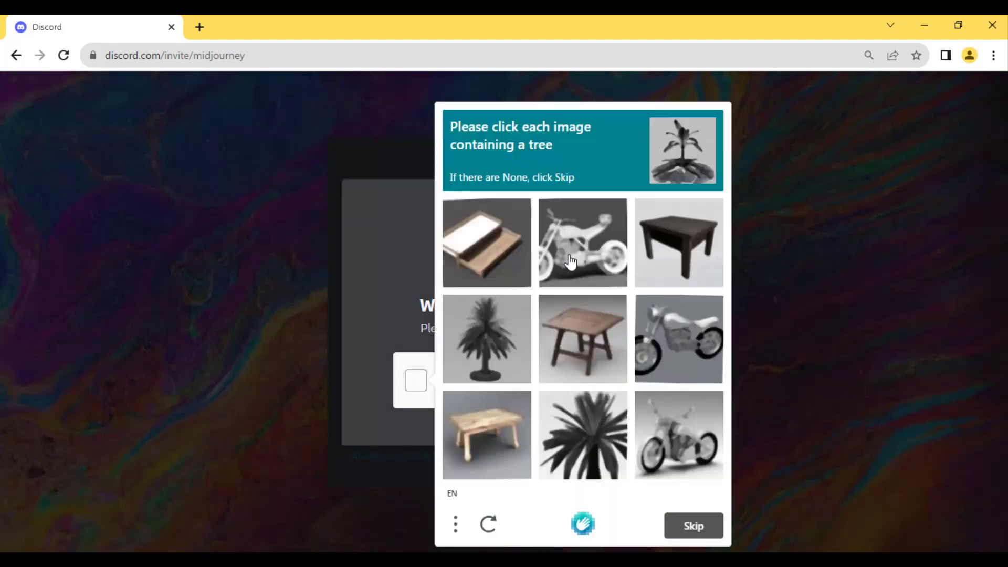
Solve the human-verification challenge by selecting the images that contain a tree
{"action": "left_click", "coordinate": [520, 363]}
{"action": "left_click", "coordinate": [557, 428]}
{"action": "left_click", "coordinate": [688, 527]}
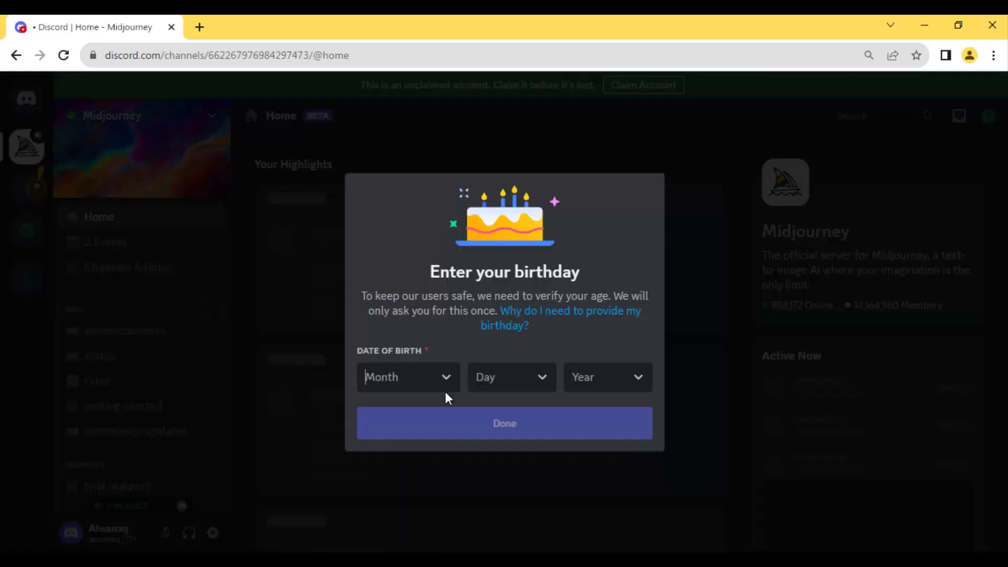
Fill in the date of birth for the age check and submit it
{"action": "left_click", "coordinate": [445, 376]}
{"action": "scroll", "coordinate": [395, 333], "scroll_direction": "down", "scroll_amount": 2}
{"action": "left_click", "coordinate": [413, 321]}
{"action": "left_click", "coordinate": [512, 377]}
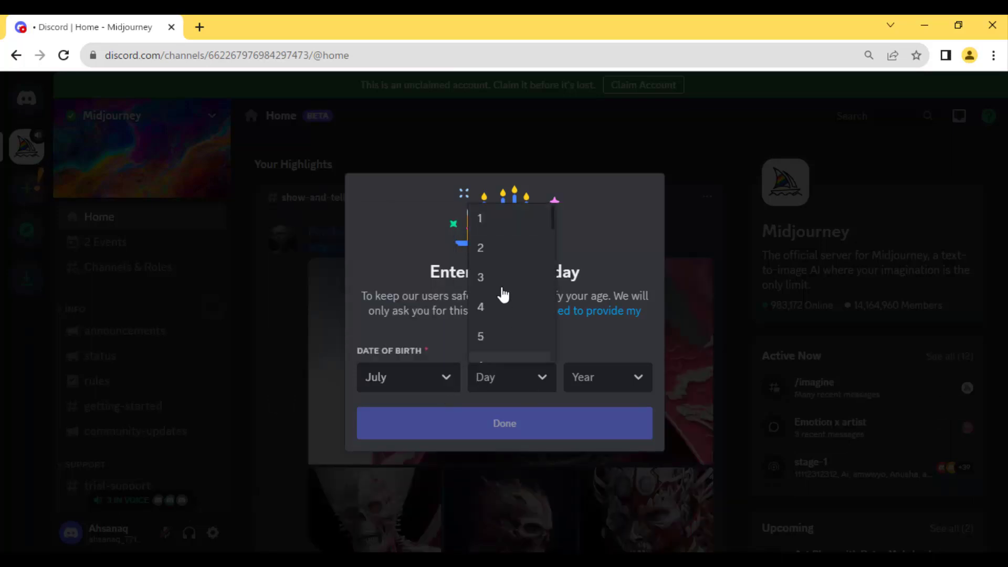
{"action": "scroll", "coordinate": [518, 288], "scroll_direction": "down", "scroll_amount": 5}
{"action": "left_click", "coordinate": [494, 336]}
{"action": "left_click", "coordinate": [617, 376]}
{"action": "scroll", "coordinate": [607, 295], "scroll_direction": "down", "scroll_amount": 10}
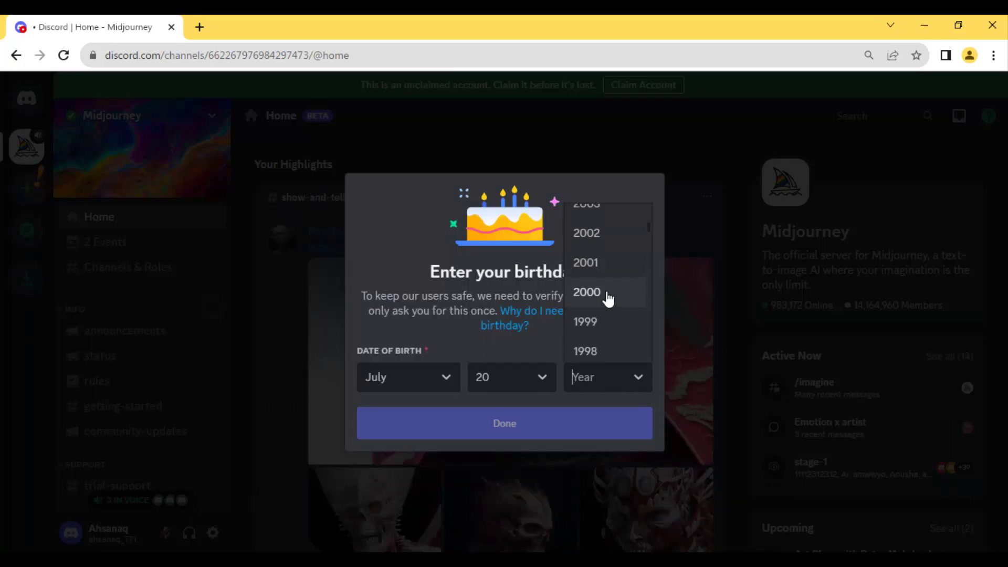
{"action": "left_click", "coordinate": [608, 350]}
{"action": "left_click", "coordinate": [549, 427]}
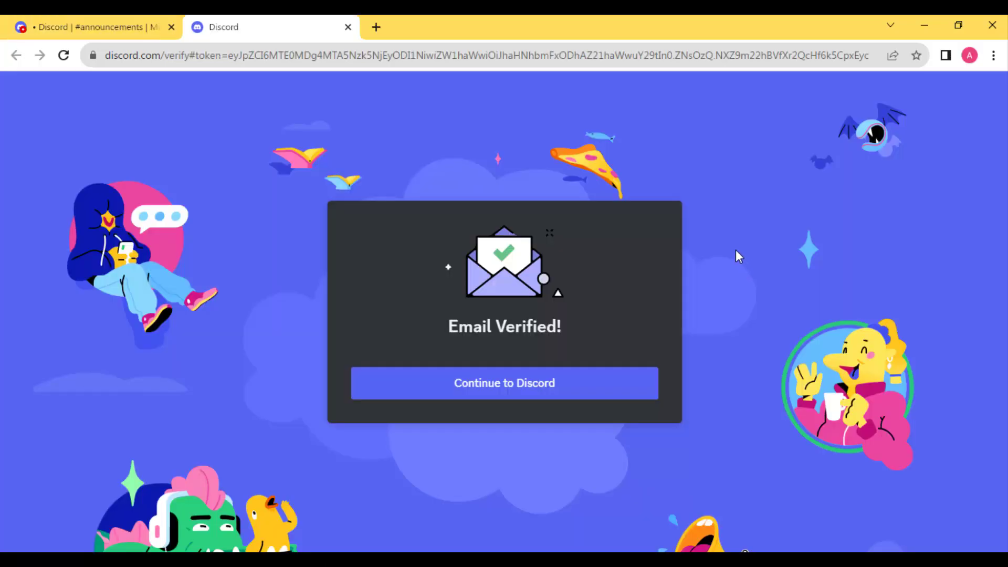
Continue to Discord and create a new server of your own for me and my friends, named after the account's display name
{"action": "left_click", "coordinate": [552, 392]}
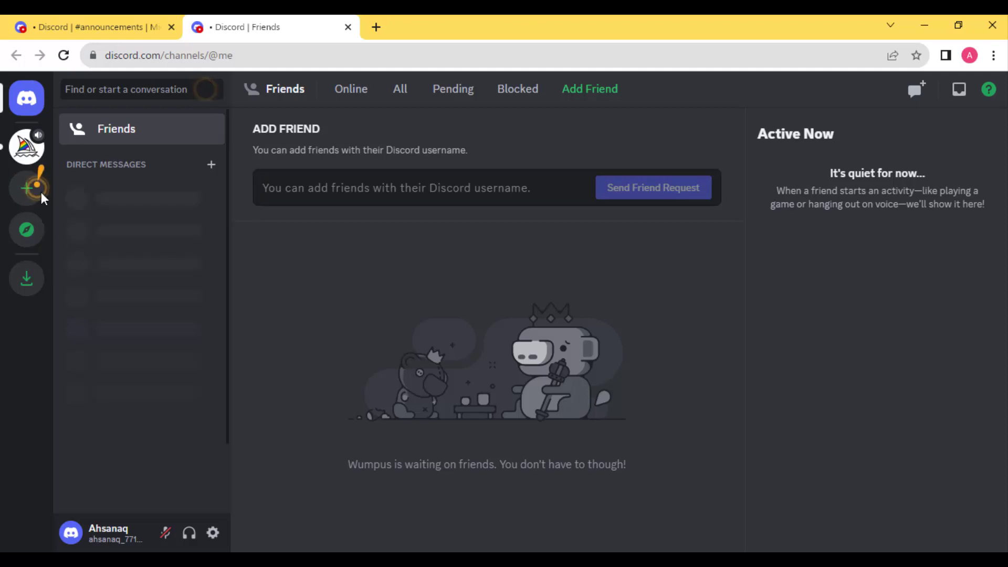
{"action": "left_click", "coordinate": [85, 255]}
{"action": "left_click", "coordinate": [26, 188]}
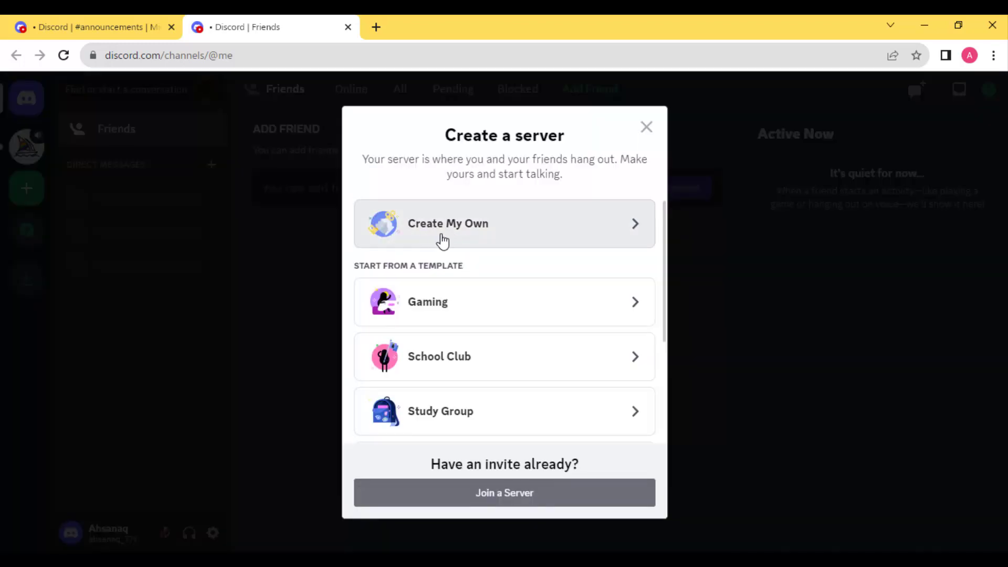
{"action": "left_click", "coordinate": [452, 236]}
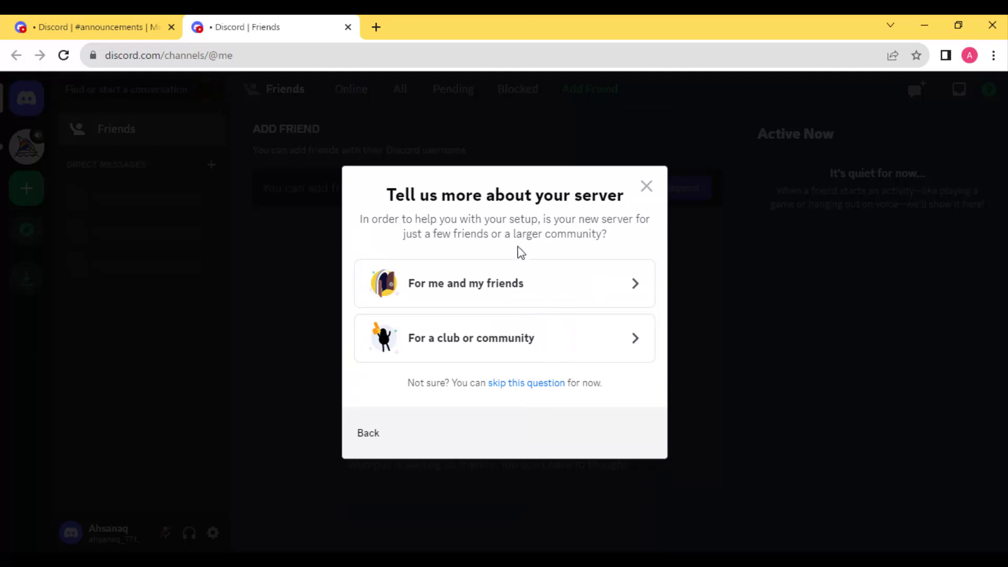
{"action": "left_click", "coordinate": [499, 292]}
{"action": "left_click_drag", "start_coordinate": [481, 362], "coordinate": [407, 372]}
{"action": "key", "text": "BackSpace"}
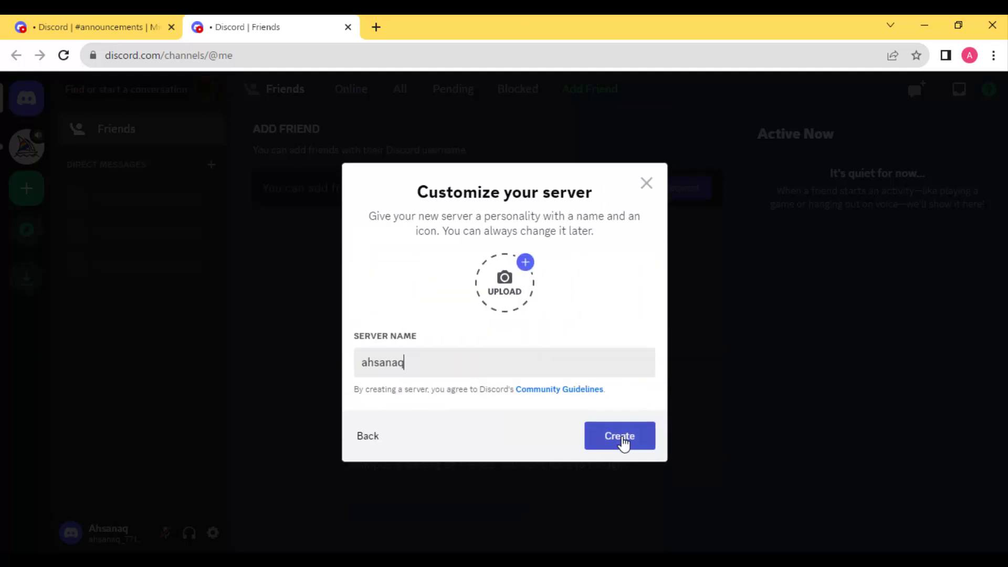
{"action": "left_click", "coordinate": [630, 439]}
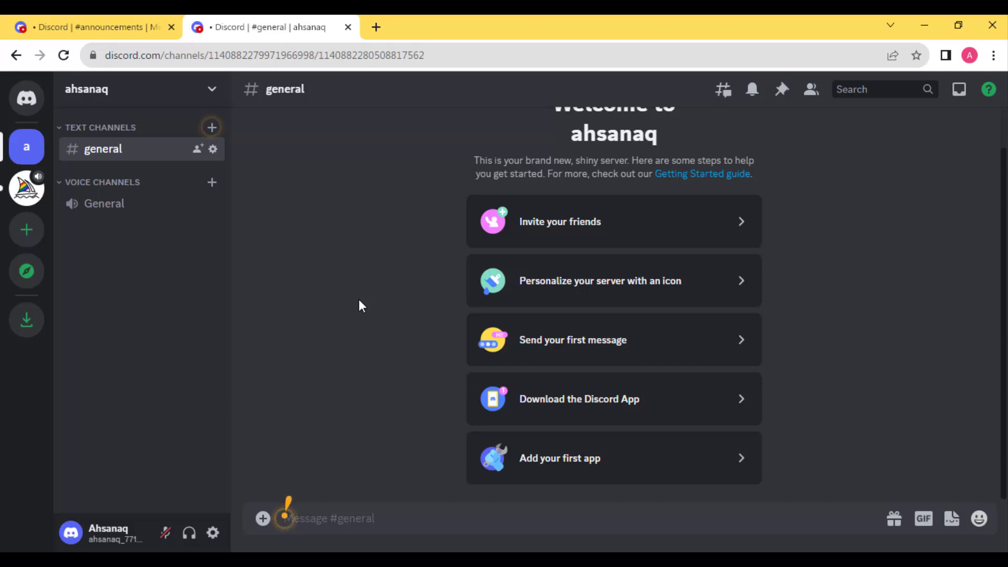
Open the Midjourney server and search it for midjourney
{"action": "left_click", "coordinate": [32, 197]}
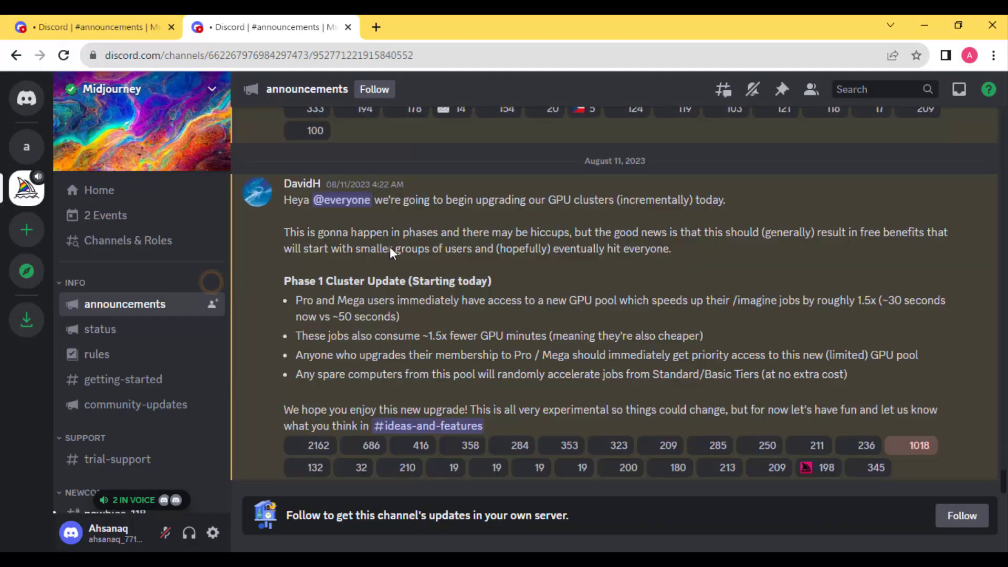
{"action": "scroll", "coordinate": [389, 247], "scroll_direction": "up", "scroll_amount": 5}
{"action": "scroll", "coordinate": [390, 247], "scroll_direction": "up", "scroll_amount": 5}
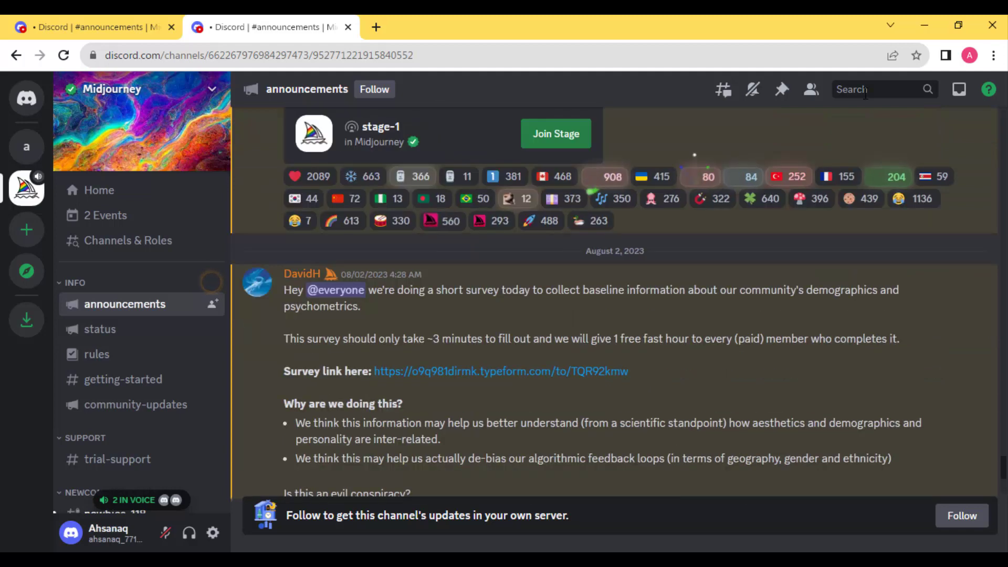
{"action": "left_click", "coordinate": [861, 89]}
{"action": "type", "text": "midjournet"}
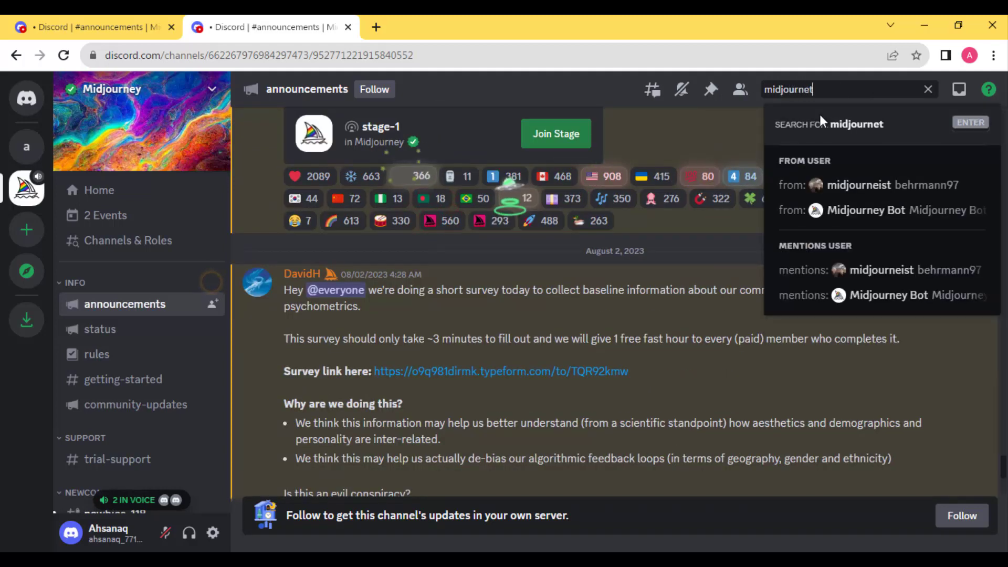
{"action": "key", "text": "BackSpace"}
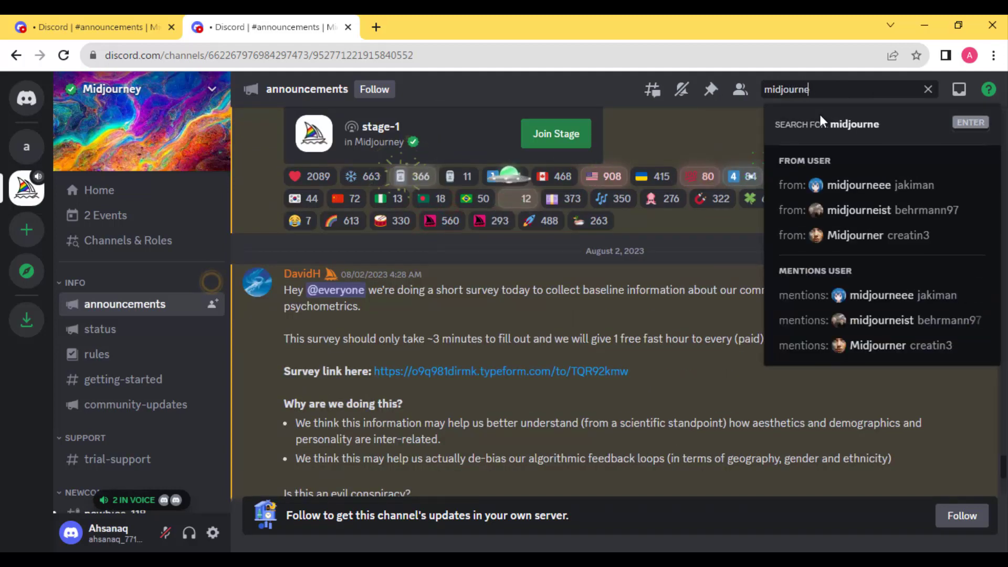
{"action": "type", "text": "y"}
{"action": "key", "text": "Return"}
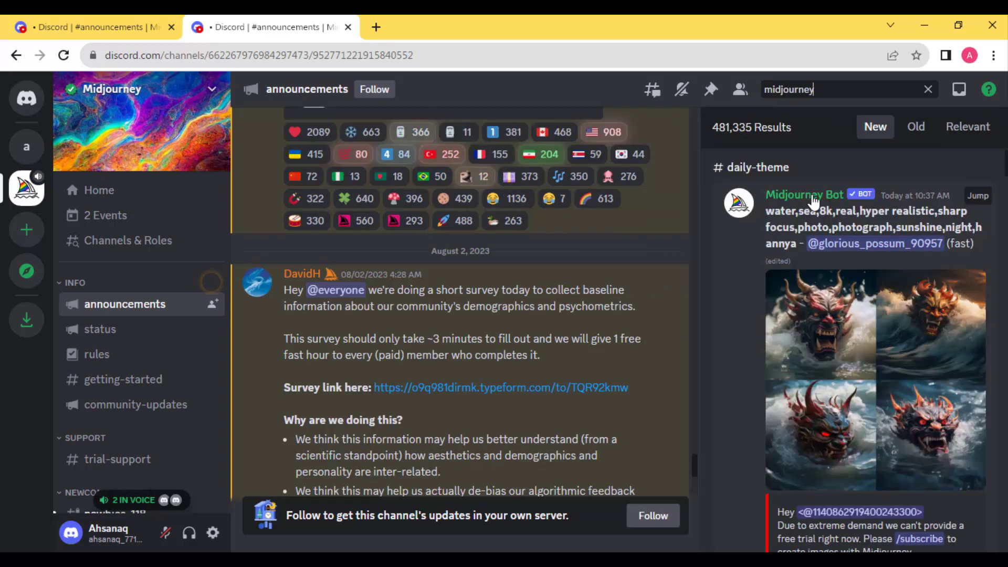
{"action": "left_click", "coordinate": [816, 204]}
{"action": "left_click", "coordinate": [322, 257]}
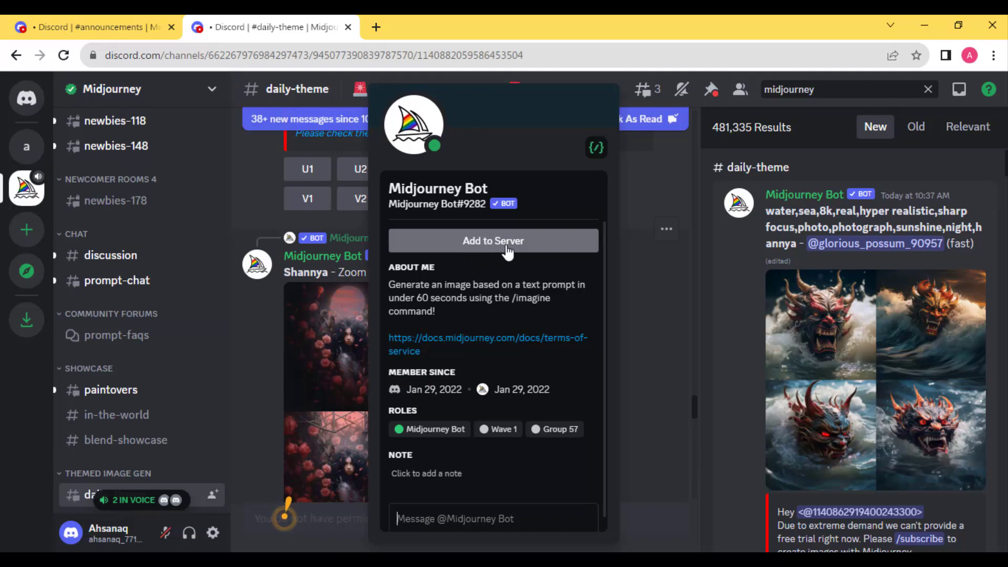
{"action": "left_click", "coordinate": [529, 242]}
{"action": "left_click", "coordinate": [449, 403]}
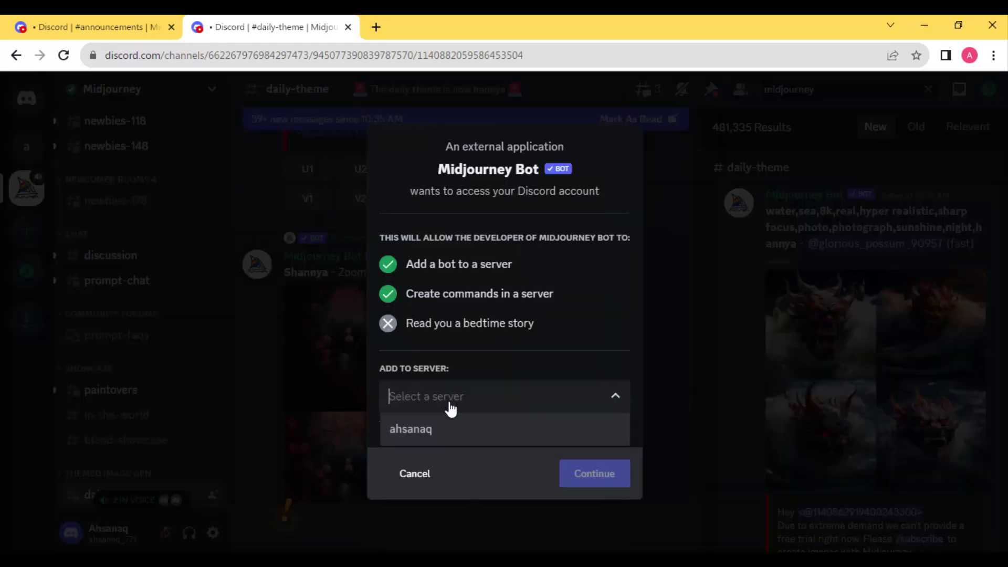
{"action": "left_click", "coordinate": [443, 434]}
{"action": "left_click", "coordinate": [592, 480]}
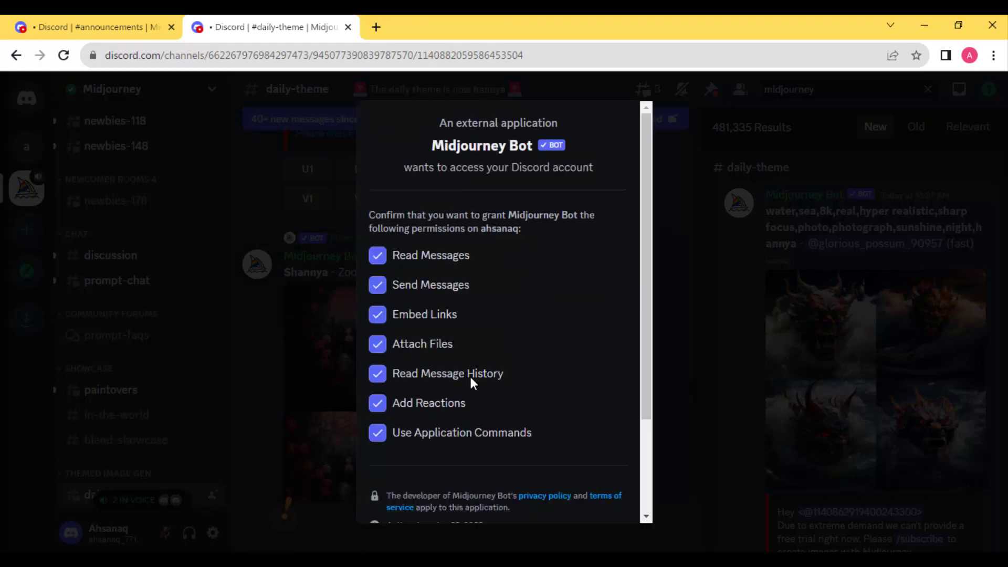
Authorize the Midjourney Bot's requested permissions with the human check, and go to the personal server
{"action": "scroll", "coordinate": [469, 374], "scroll_direction": "down", "scroll_amount": 3}
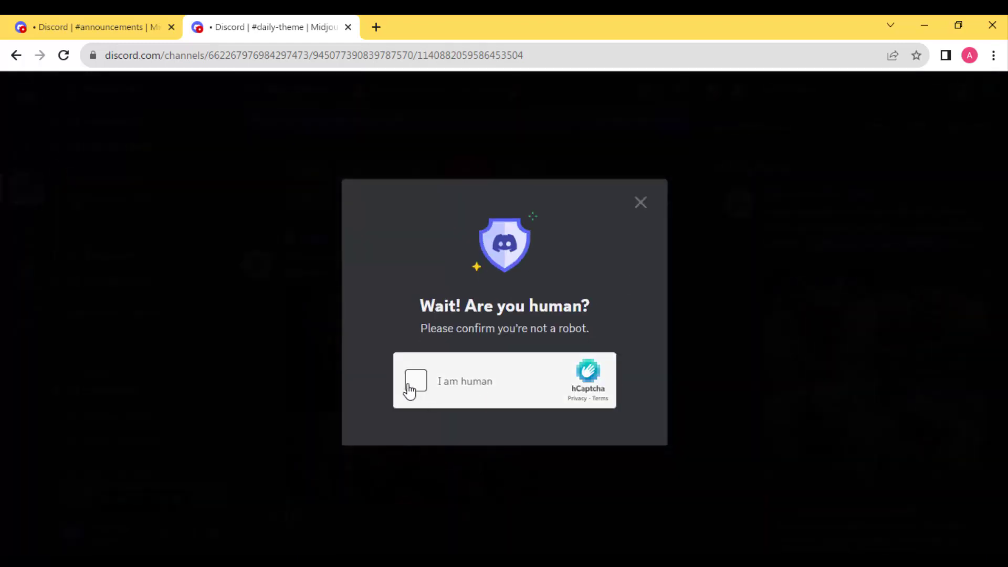
{"action": "left_click", "coordinate": [412, 384]}
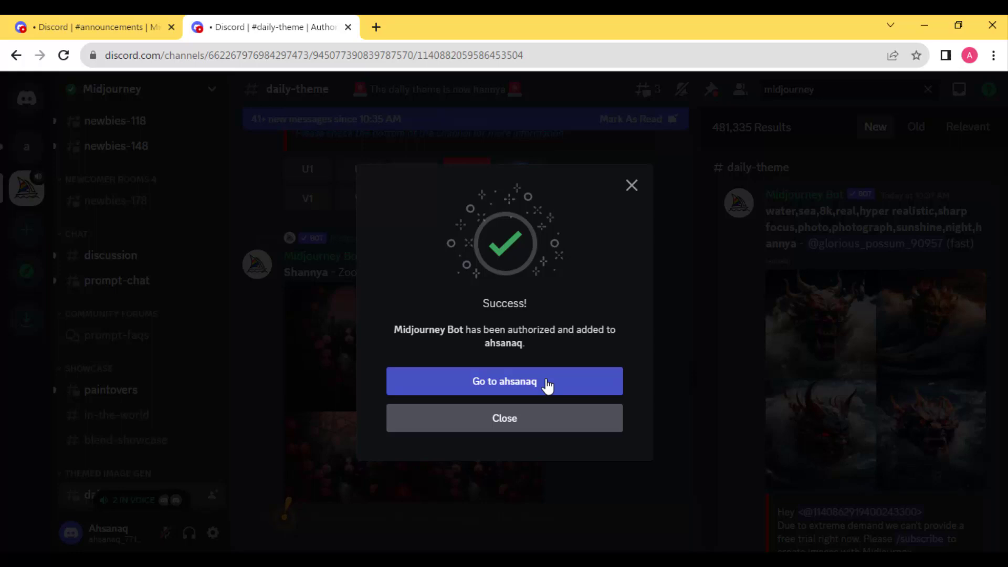
{"action": "left_click", "coordinate": [547, 385]}
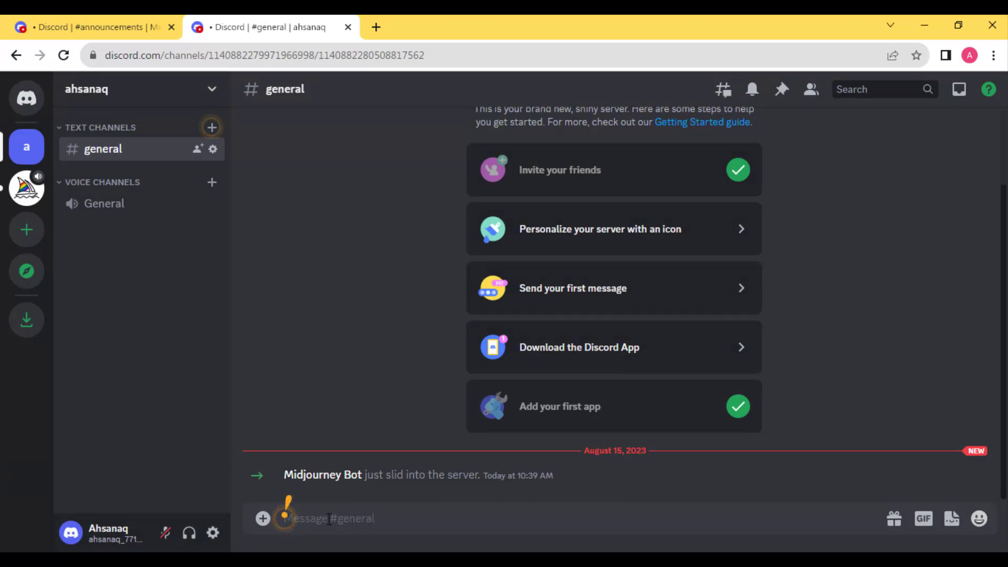
Run the Midjourney Bot's /settings command in the personal server's general channel
{"action": "left_click", "coordinate": [262, 519]}
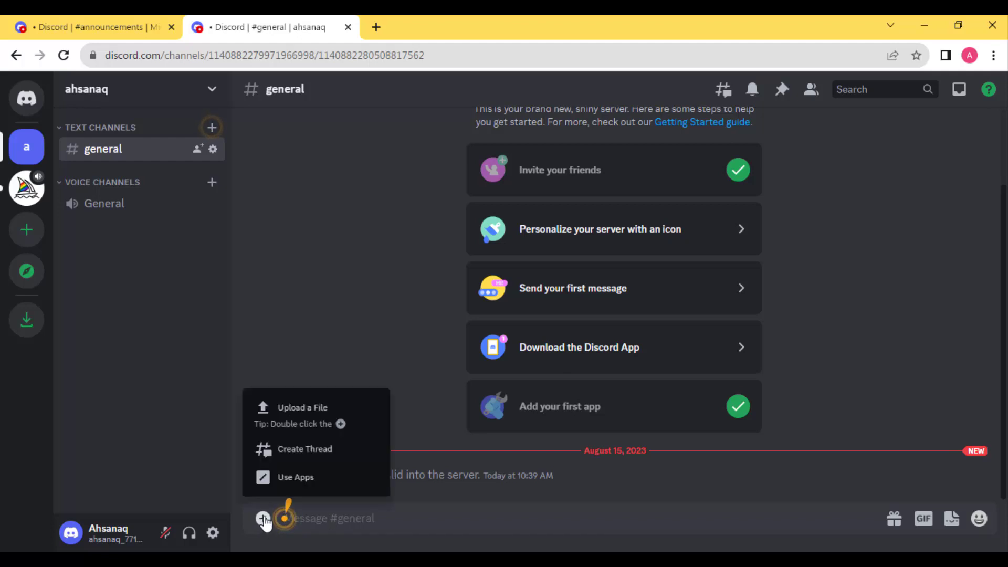
{"action": "left_click", "coordinate": [309, 478]}
{"action": "left_click", "coordinate": [336, 510]}
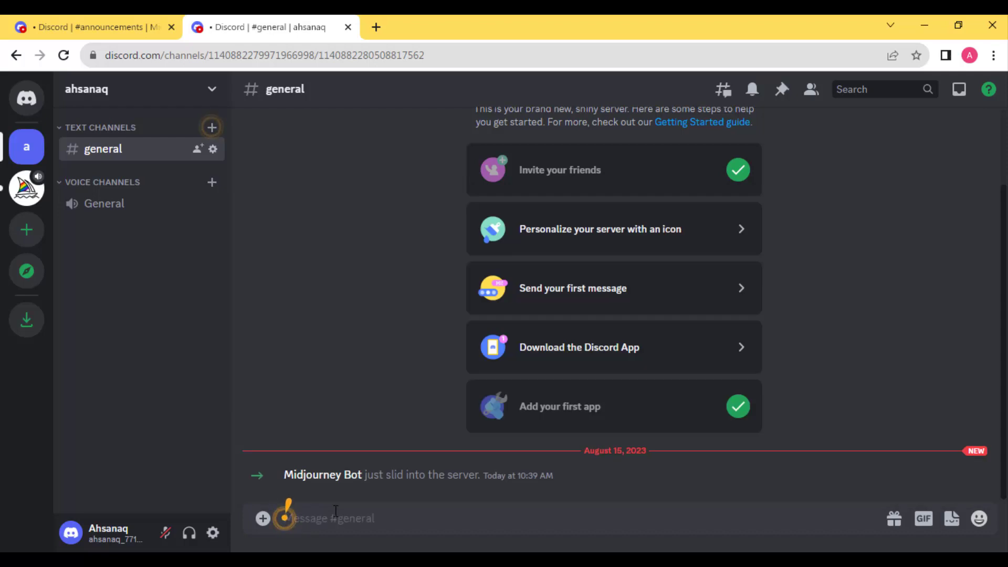
{"action": "type", "text": "/"}
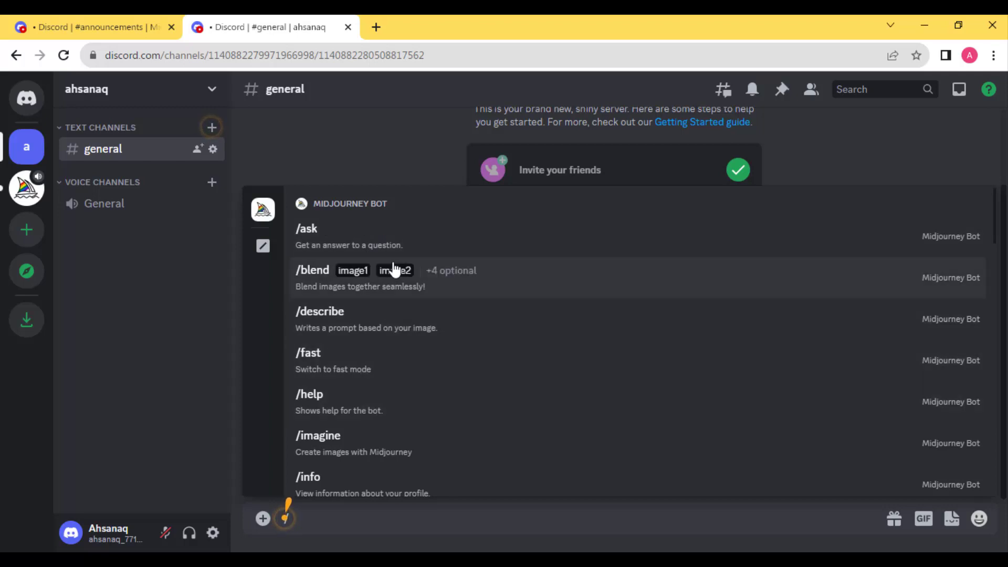
{"action": "type", "text": "s"}
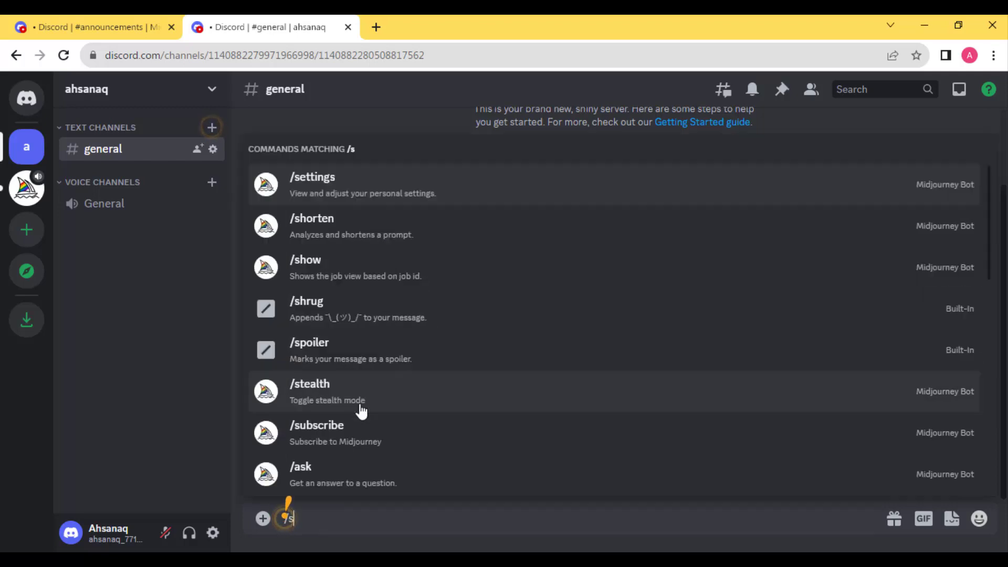
{"action": "type", "text": "e"}
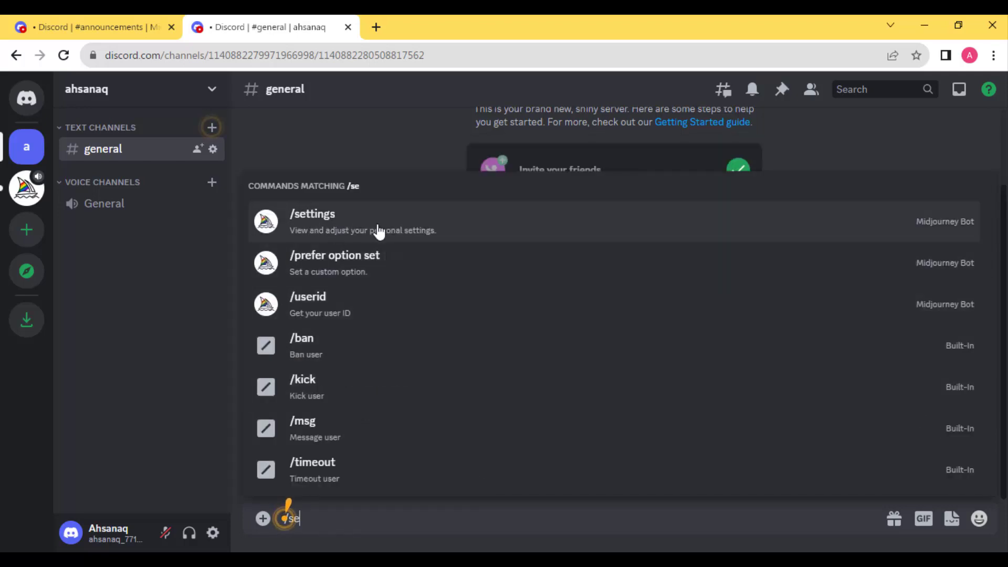
{"action": "left_click", "coordinate": [349, 231]}
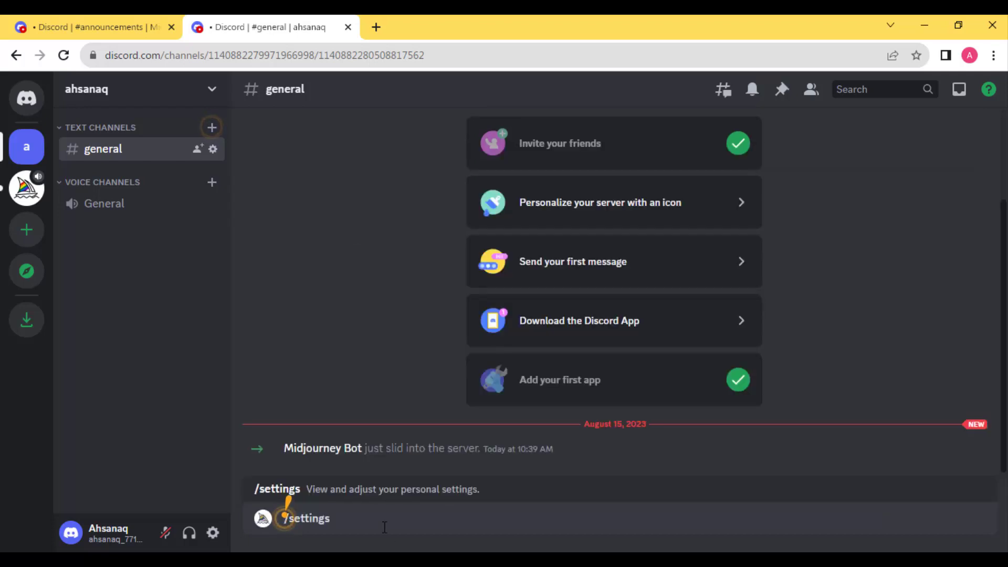
{"action": "key", "text": "Return"}
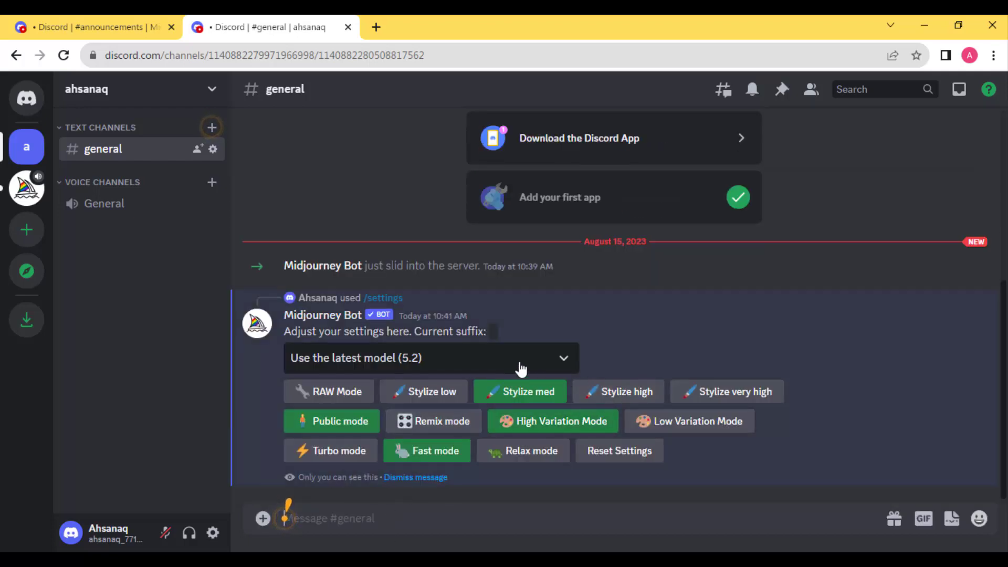
Select the latest model (5.2) and Stylize very high in the bot settings, and dismiss the settings message
{"action": "left_click", "coordinate": [502, 362]}
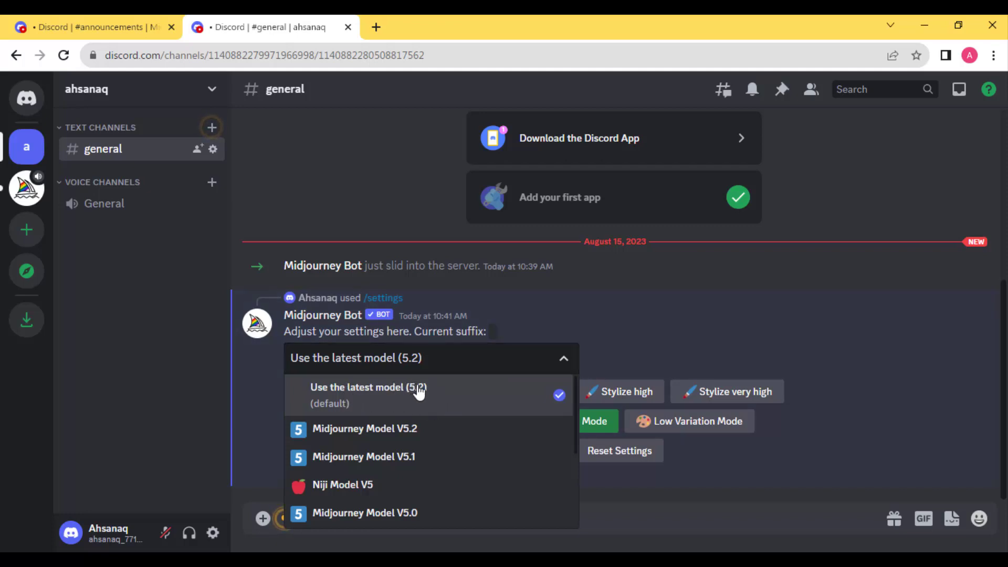
{"action": "left_click", "coordinate": [420, 392]}
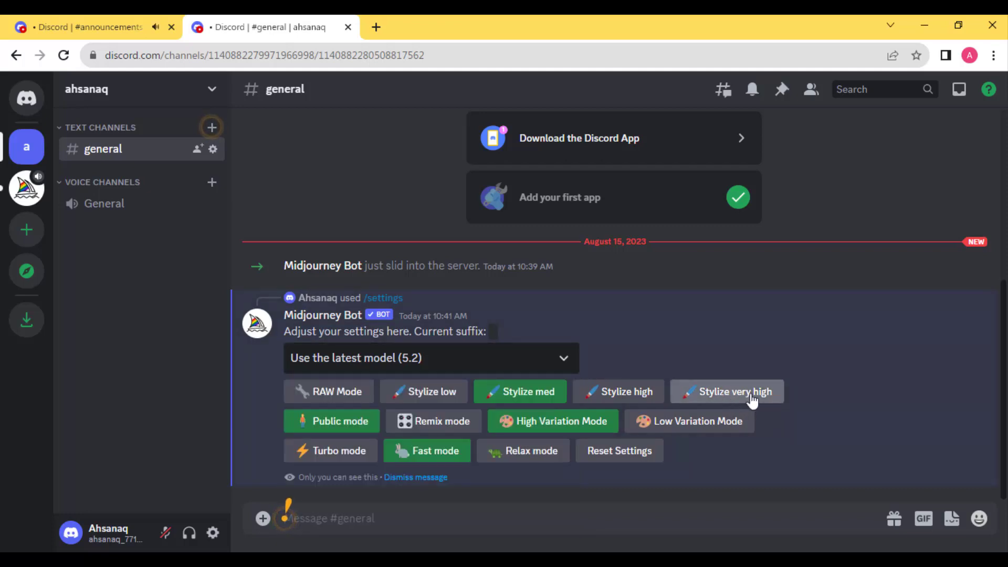
{"action": "left_click", "coordinate": [751, 397]}
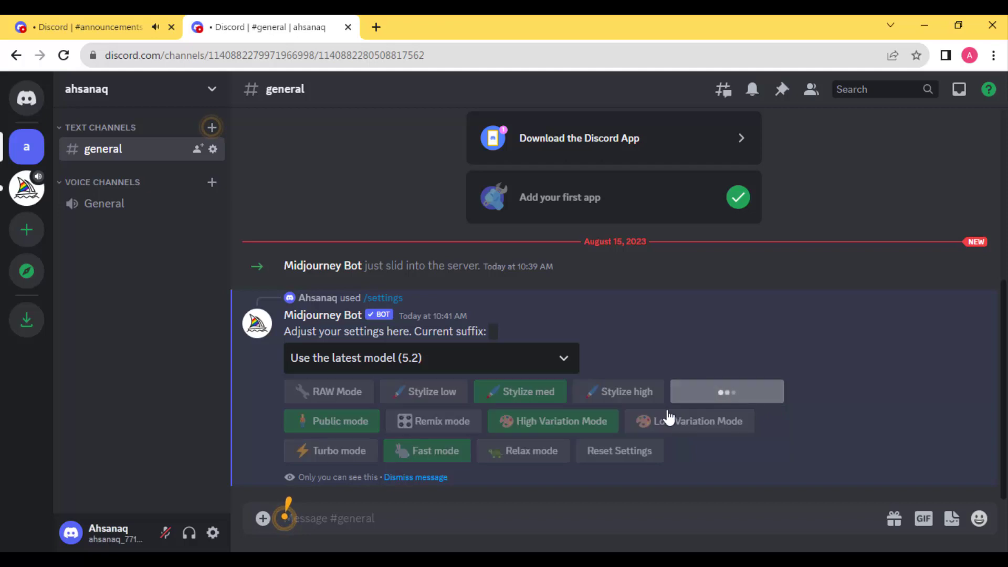
{"action": "left_click", "coordinate": [418, 478]}
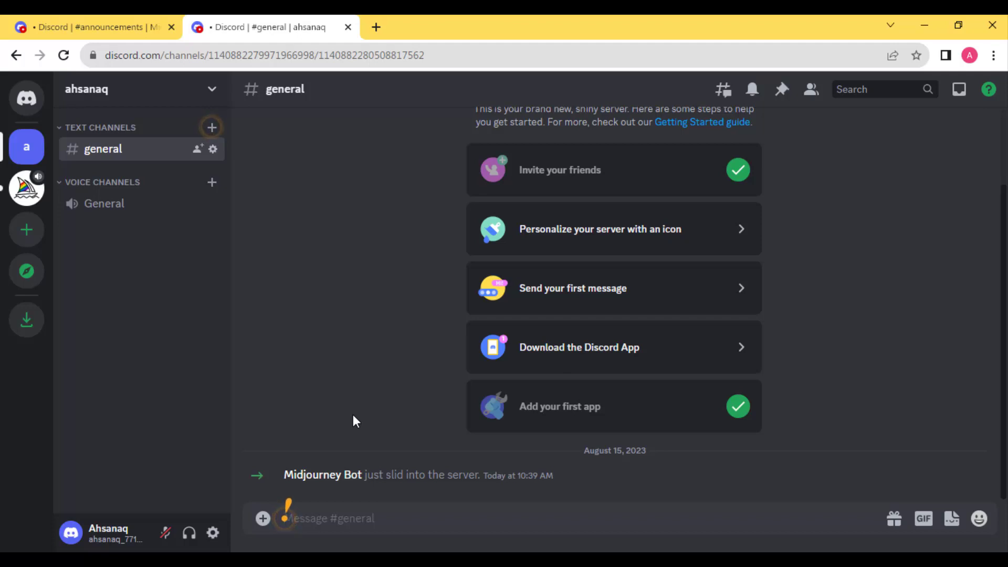
Run the /subscribe command and open its account link on the Midjourney site, passing the connection security check
{"action": "type", "text": "/syb"}
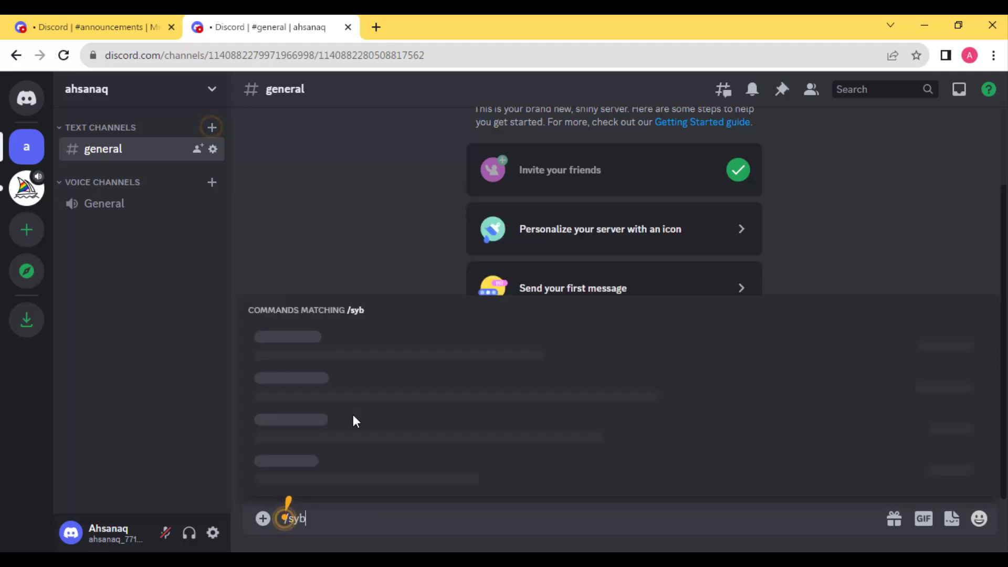
{"action": "type", "text": "ub"}
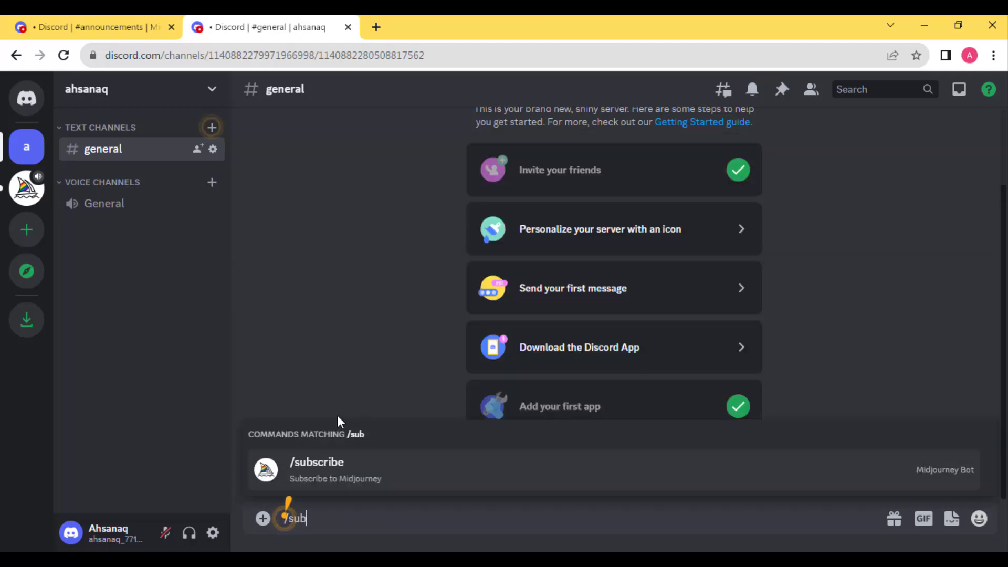
{"action": "left_click", "coordinate": [338, 470]}
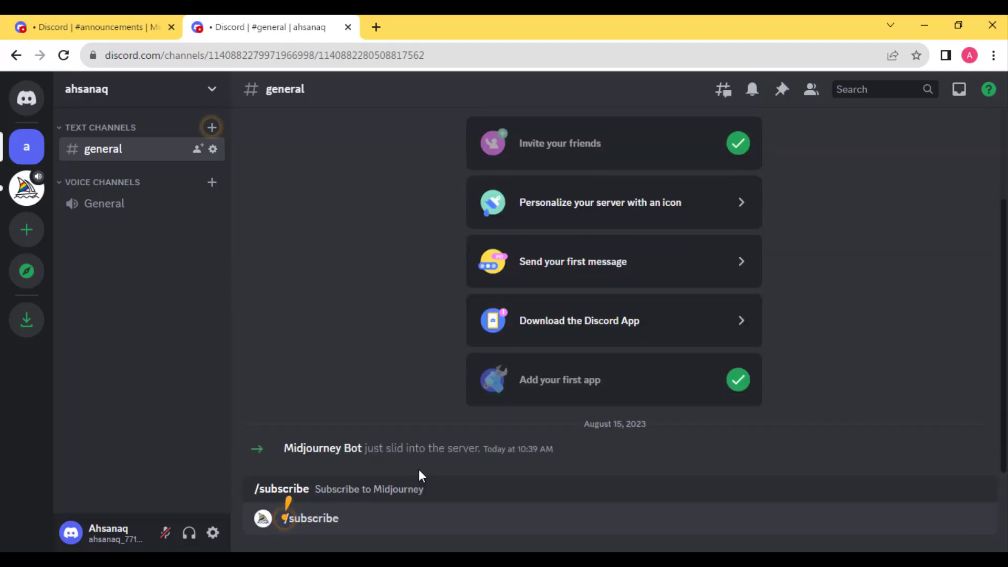
{"action": "key", "text": "Return"}
{"action": "left_click", "coordinate": [352, 455]}
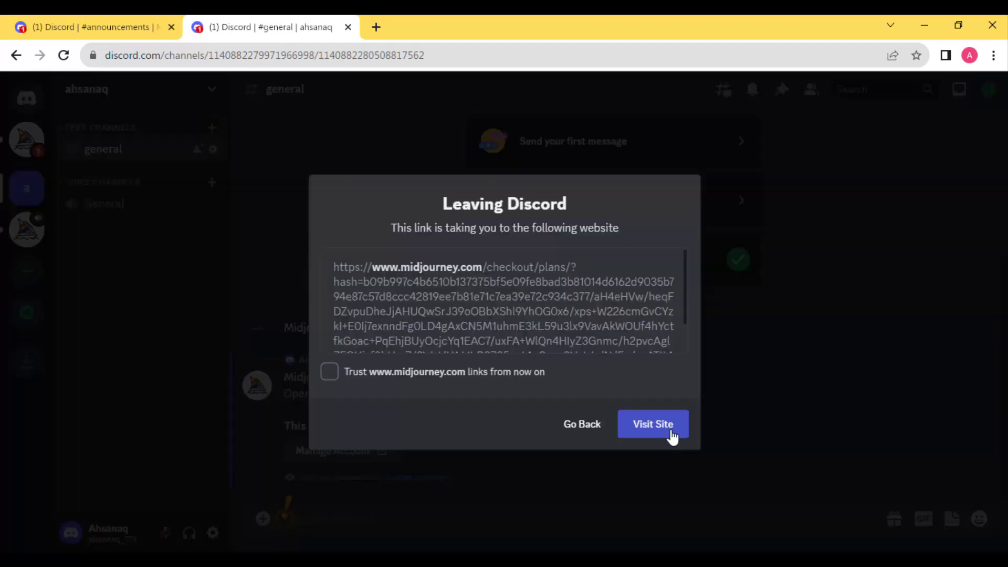
{"action": "left_click", "coordinate": [665, 436]}
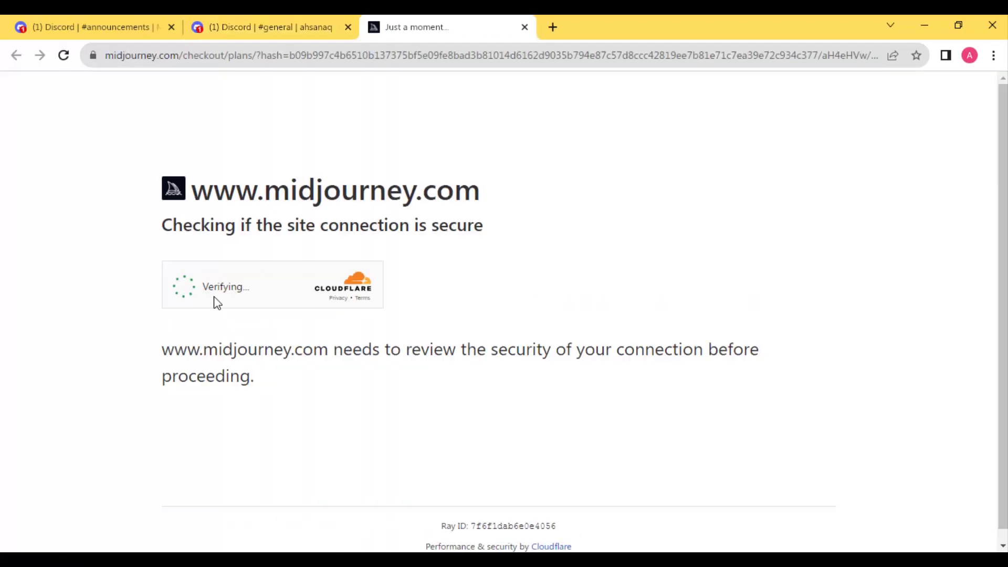
{"action": "left_click", "coordinate": [215, 295]}
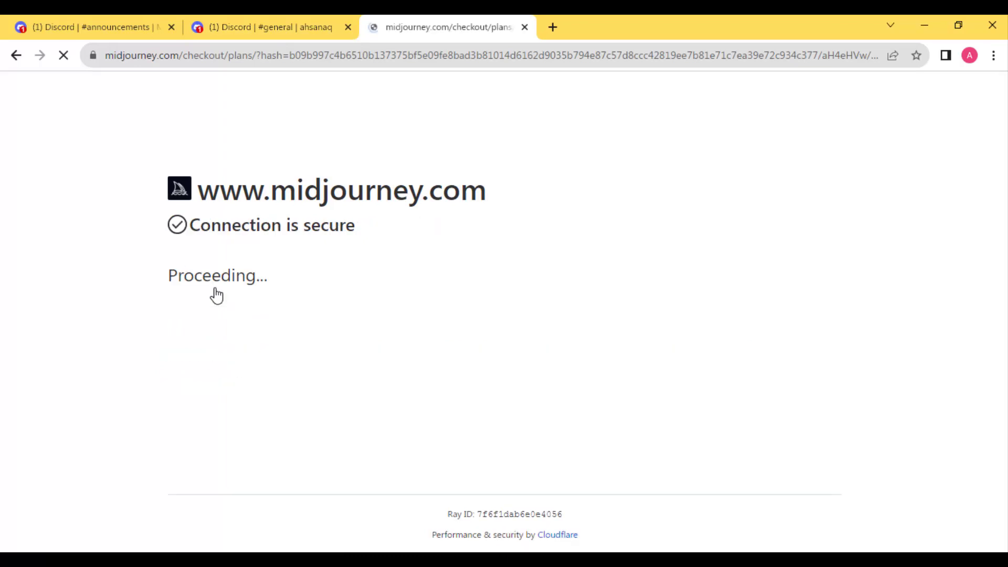
Compare the Basic, Standard and Pro subscription plans under yearly and monthly billing
{"action": "scroll", "coordinate": [216, 294], "scroll_direction": "down", "scroll_amount": 3}
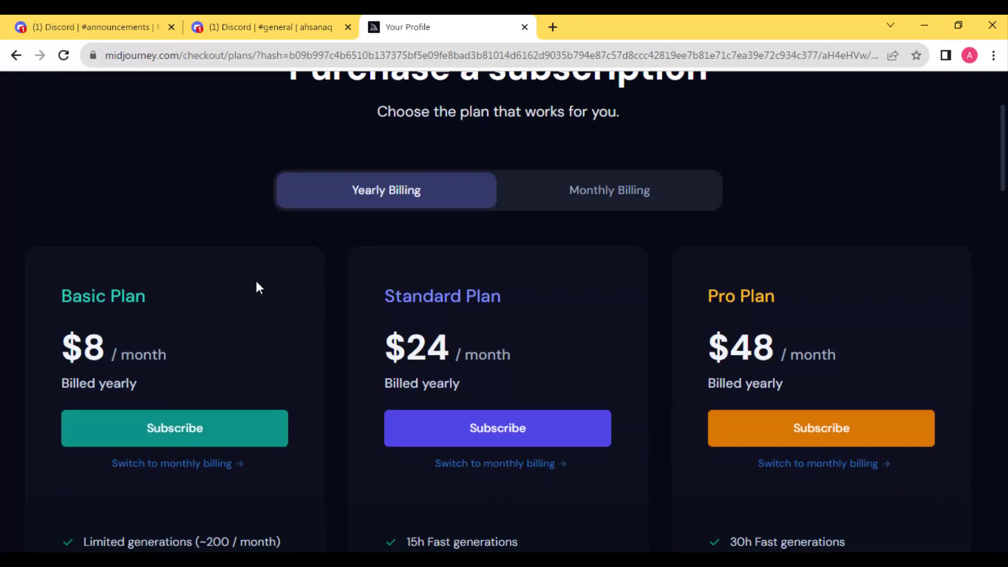
{"action": "scroll", "coordinate": [328, 265], "scroll_direction": "down", "scroll_amount": 3}
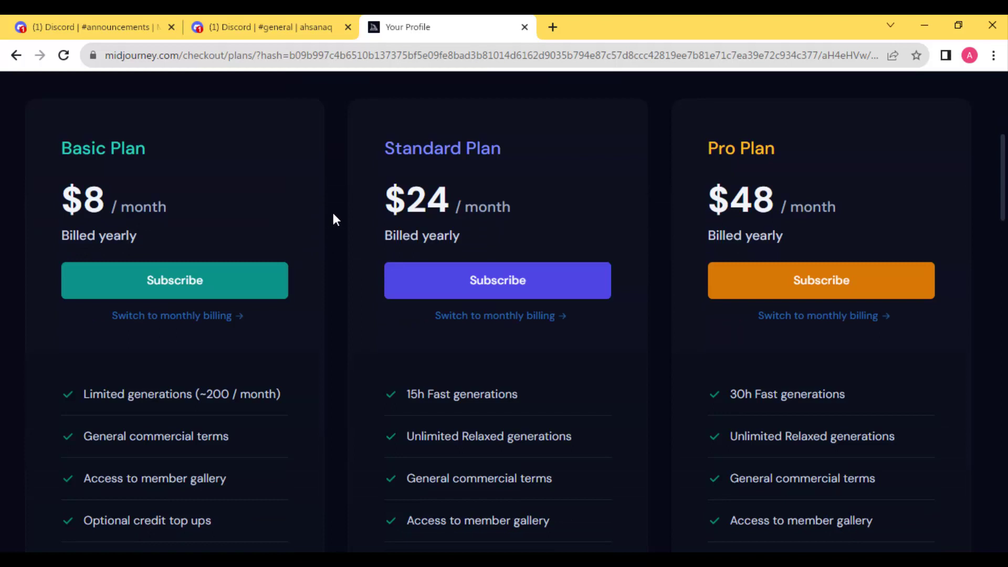
{"action": "scroll", "coordinate": [338, 223], "scroll_direction": "down", "scroll_amount": 2}
{"action": "scroll", "coordinate": [429, 163], "scroll_direction": "up", "scroll_amount": 2}
{"action": "scroll", "coordinate": [528, 203], "scroll_direction": "up", "scroll_amount": 3}
{"action": "left_click", "coordinate": [529, 202]}
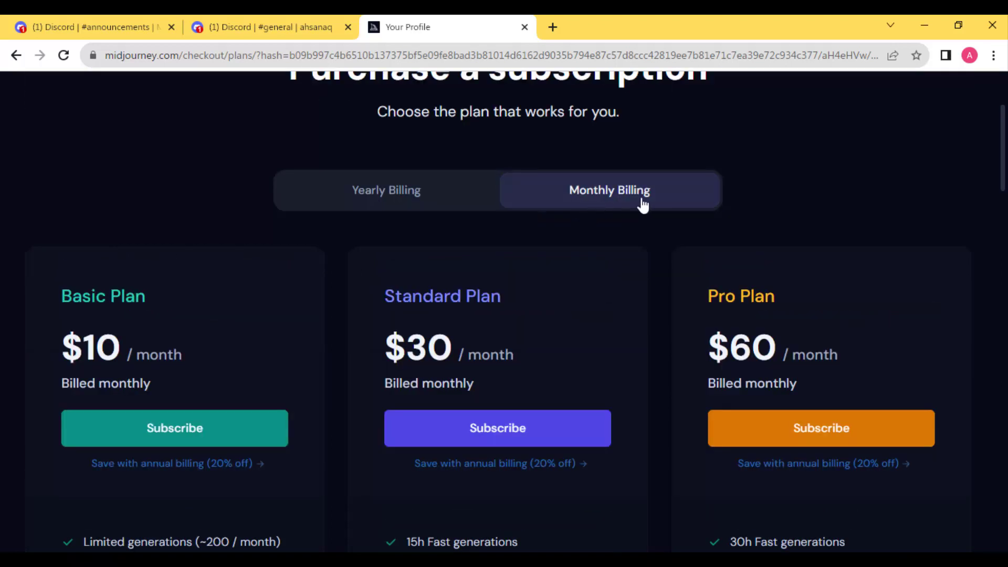
{"action": "scroll", "coordinate": [549, 265], "scroll_direction": "down", "scroll_amount": 1}
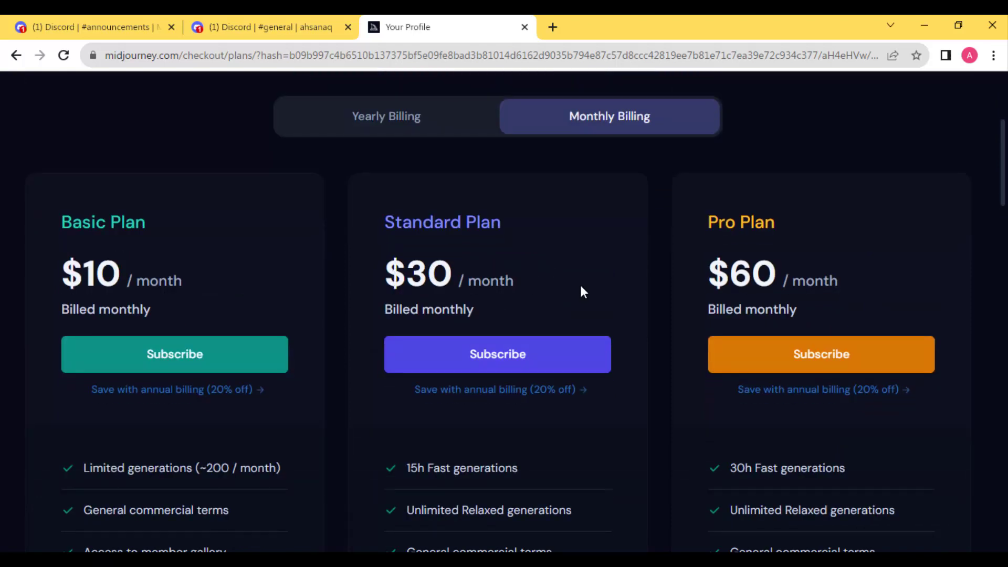
{"action": "double_click", "coordinate": [514, 276]}
{"action": "left_click", "coordinate": [511, 272]}
{"action": "scroll", "coordinate": [525, 367], "scroll_direction": "up", "scroll_amount": 1}
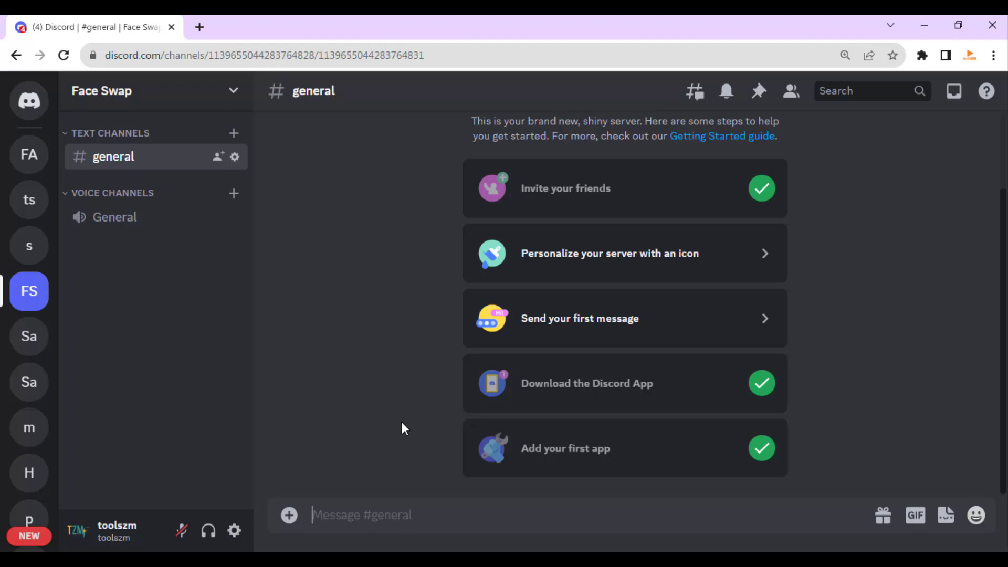
In the Face Swap server, enter the /imagine prompt "a man looking at camera, wearing formal dress --s 1000 --ar 4:5 --style raw"
{"action": "type", "text": "/"}
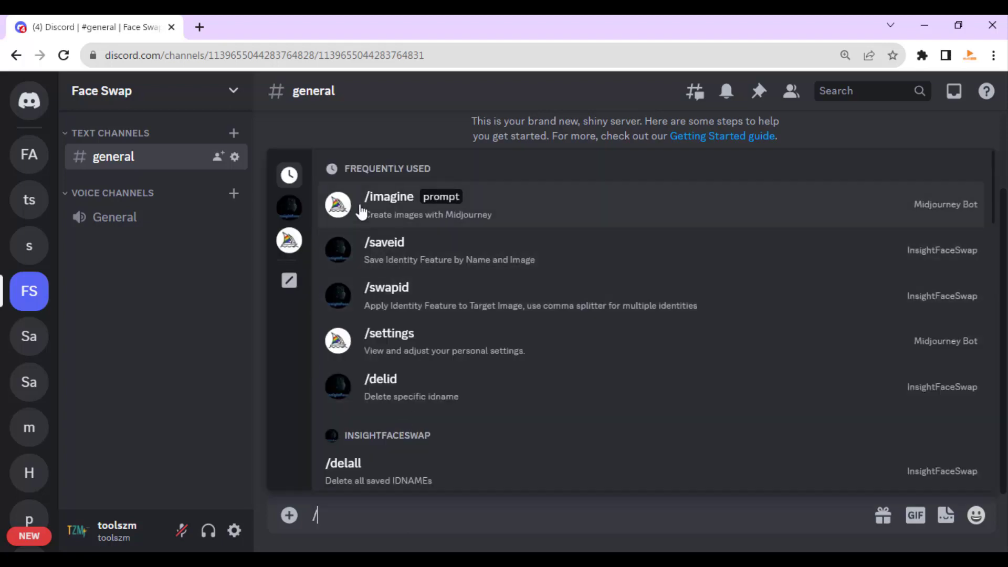
{"action": "left_click", "coordinate": [399, 210]}
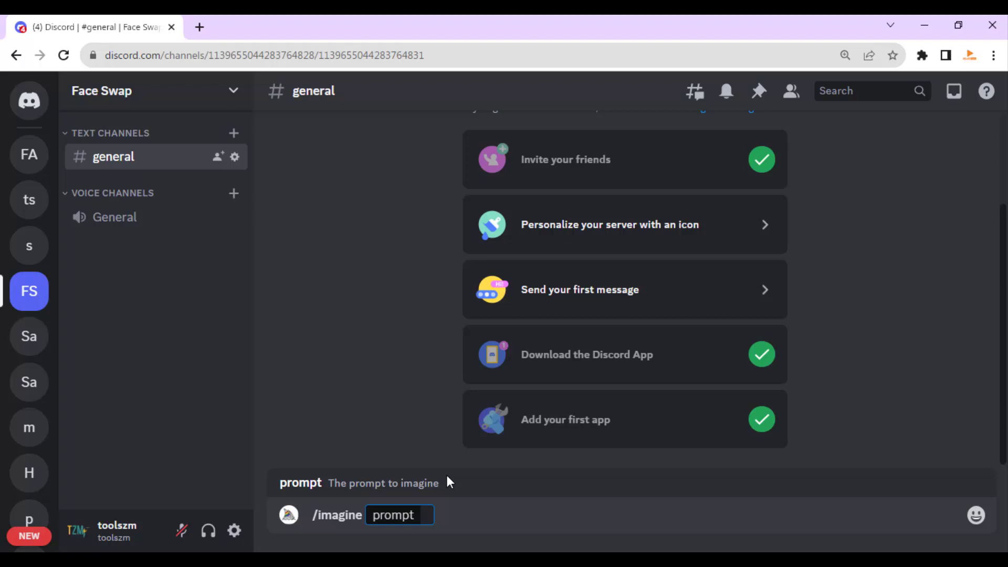
{"action": "type", "text": "a man lookin"}
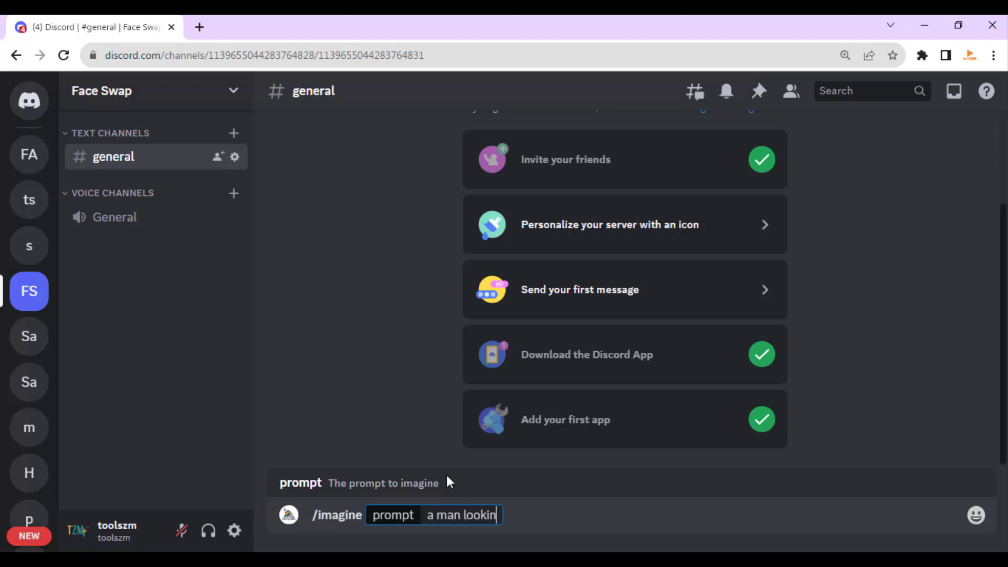
{"action": "type", "text": "g at camera"}
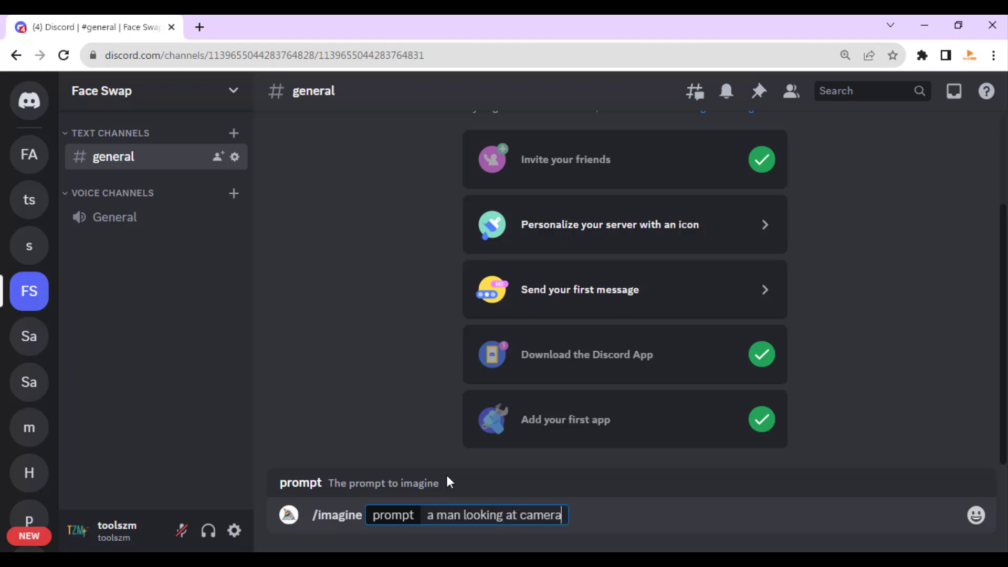
{"action": "type", "text": ", wearing"}
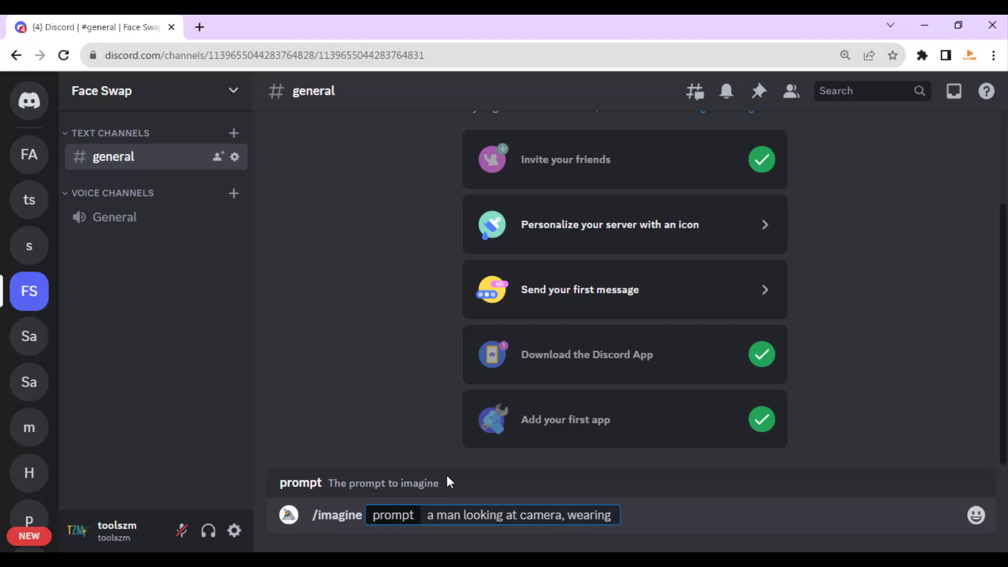
{"action": "type", "text": " formal dress"}
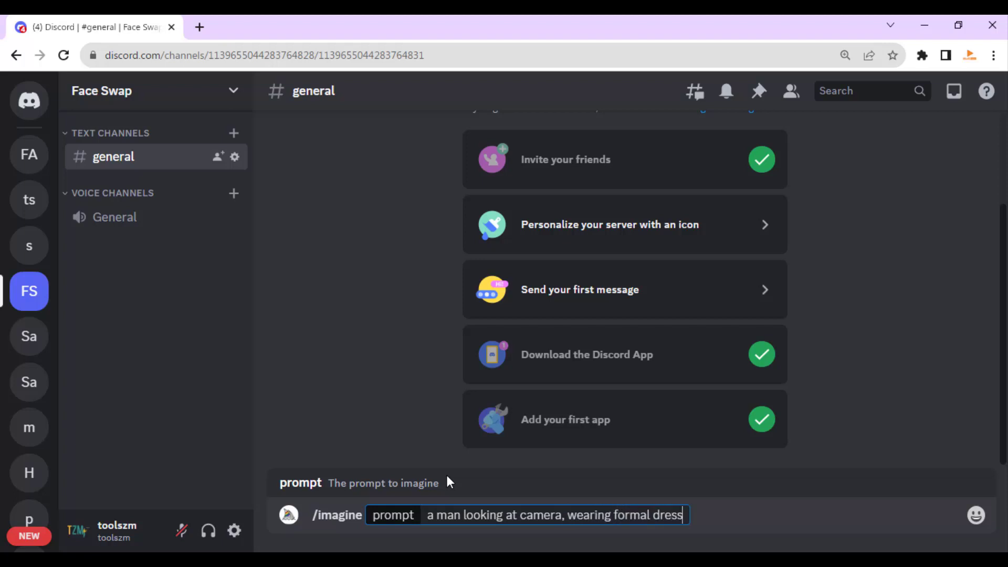
{"action": "type", "text": " --s 1000 --"}
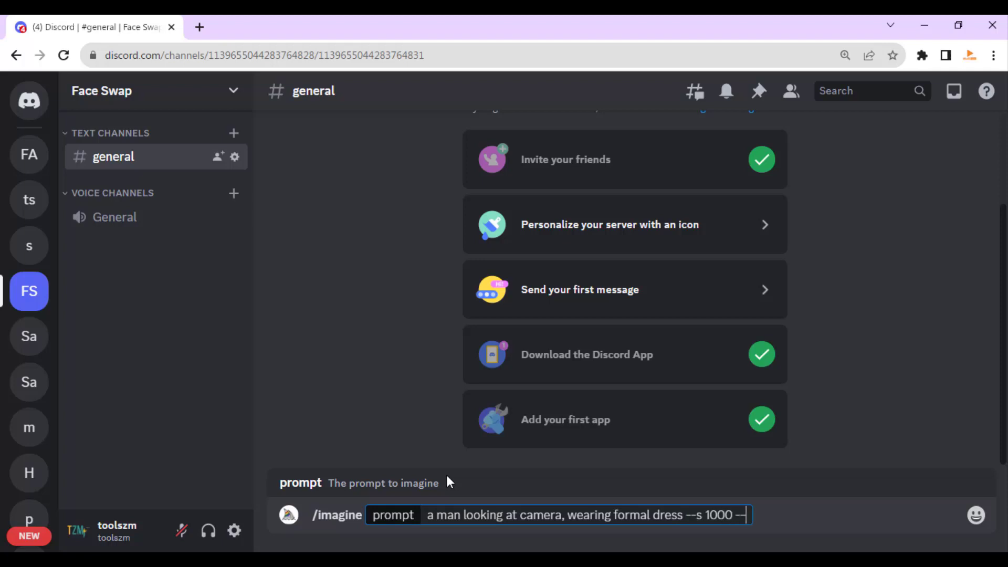
{"action": "type", "text": "ar 4:"}
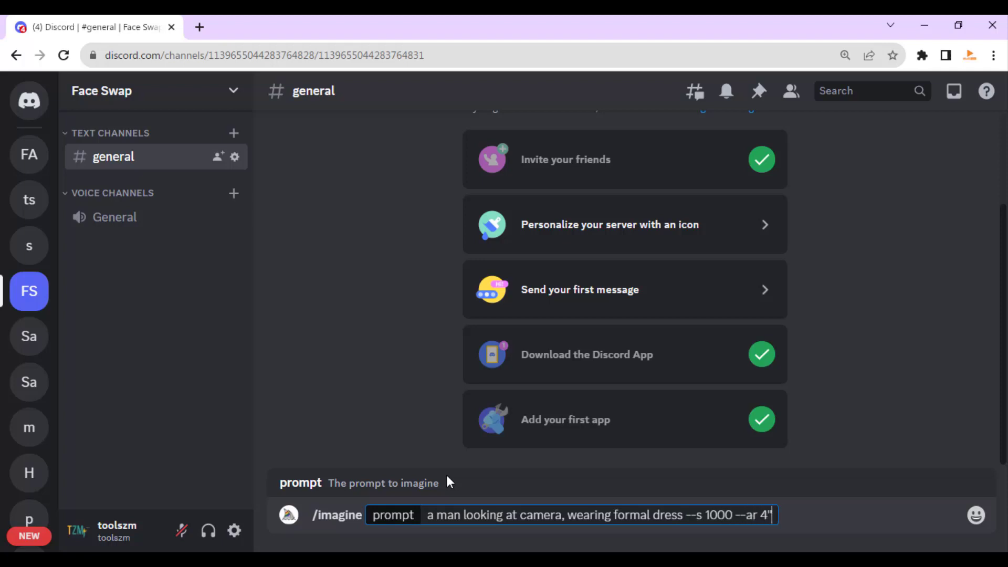
{"action": "type", "text": "5 --style raw"}
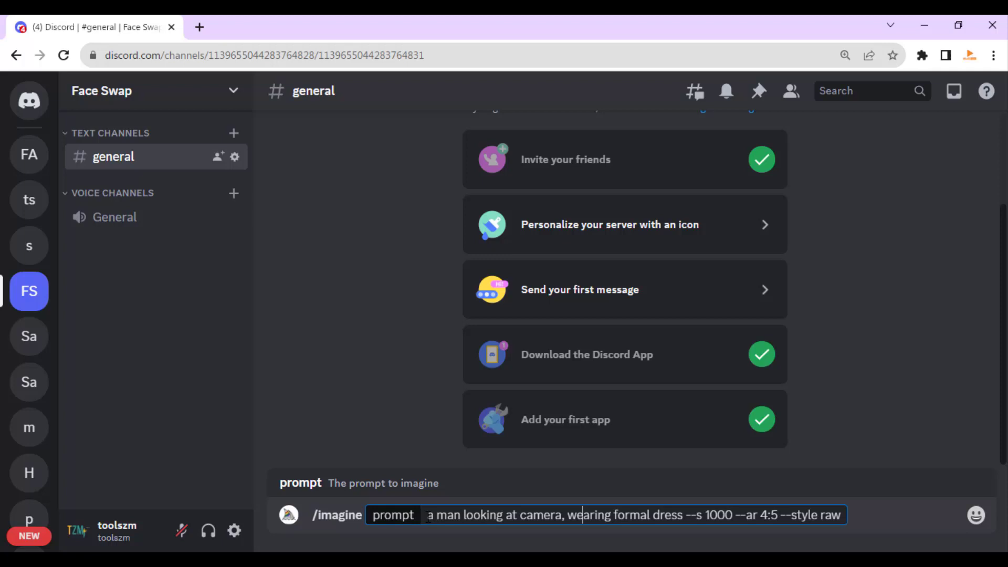
Highlight the prompt's description text and its parameter part, --s 1000 --ar 4:5 --style raw
{"action": "left_click_drag", "start_coordinate": [428, 516], "coordinate": [684, 516]}
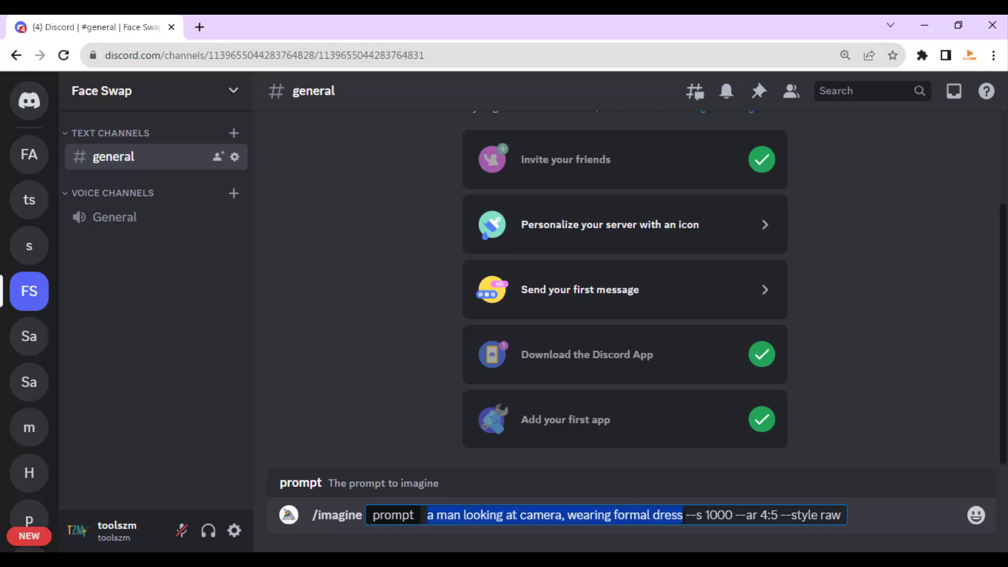
{"action": "left_click", "coordinate": [684, 516]}
{"action": "left_click_drag", "start_coordinate": [684, 517], "coordinate": [427, 516]}
{"action": "left_click_drag", "start_coordinate": [684, 516], "coordinate": [841, 516]}
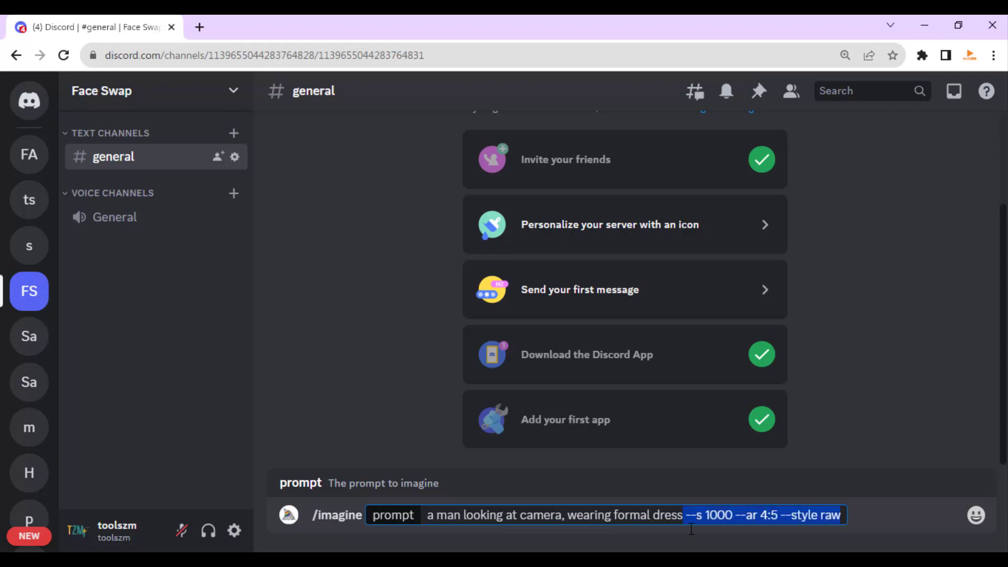
{"action": "left_click_drag", "start_coordinate": [687, 517], "coordinate": [842, 516]}
{"action": "left_click", "coordinate": [780, 514]}
{"action": "key", "text": "Return"}
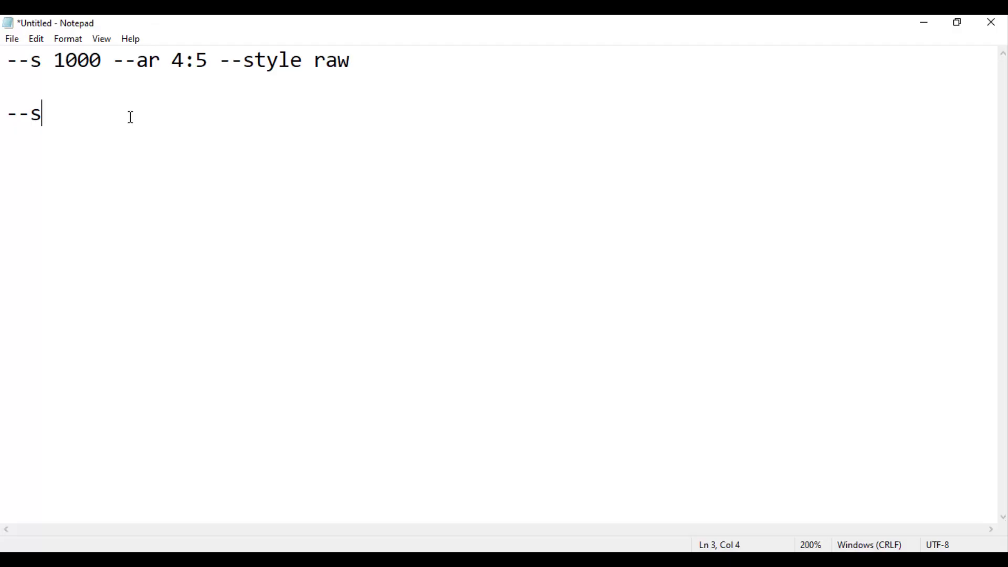
In Notepad, replace the partial text below the parameter line with --stylize, keeping one blank line between them
{"action": "key", "text": "BackSpace"}
{"action": "key", "text": "BackSpace"}
{"action": "key", "text": "BackSpace"}
{"action": "key", "text": "BackSpace"}
{"action": "left_click_drag", "start_coordinate": [3, 73], "coordinate": [101, 52]}
{"action": "left_click", "coordinate": [452, 80]}
{"action": "key", "text": "Return"}
{"action": "key", "text": "Return"}
{"action": "type", "text": "--styluz"}
{"action": "key", "text": "BackSpace"}
{"action": "key", "text": "BackSpace"}
{"action": "type", "text": "ize"}
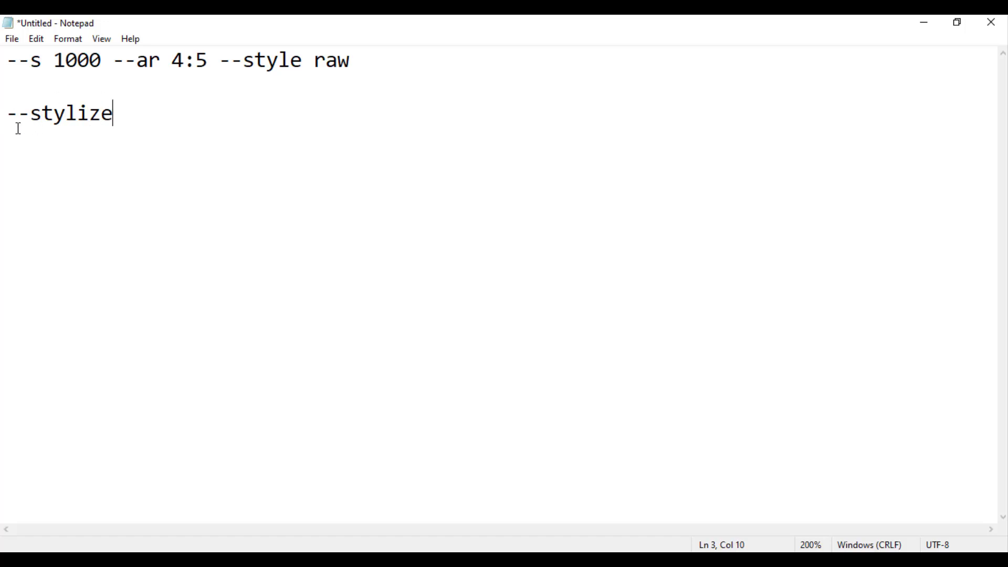
Add the range 0-1000 after --stylize on the third line of the notes and highlight its values
{"action": "left_click_drag", "start_coordinate": [8, 122], "coordinate": [126, 117]}
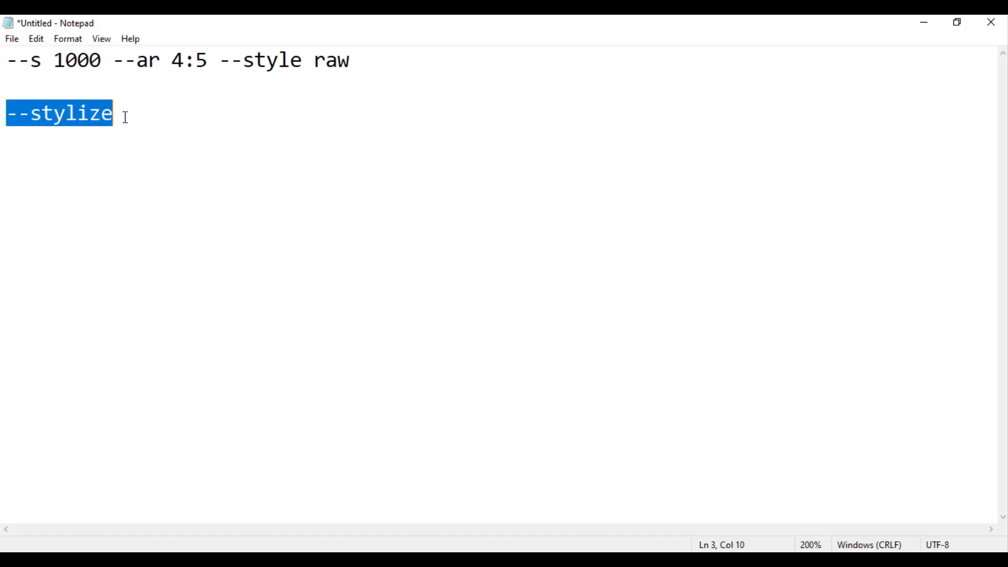
{"action": "left_click", "coordinate": [43, 61]}
{"action": "key", "text": "shift+Home"}
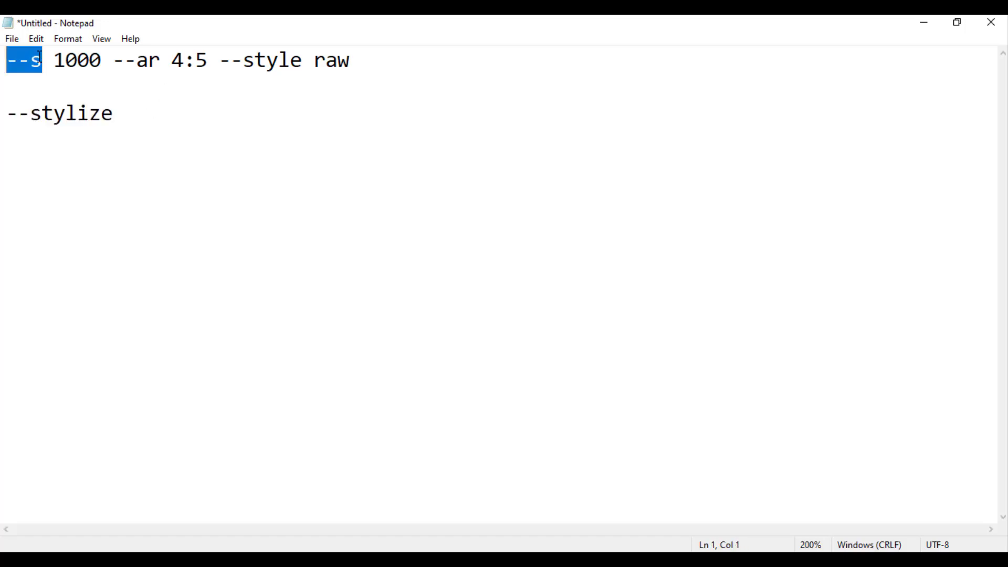
{"action": "left_click", "coordinate": [126, 112]}
{"action": "type", "text": "0-1000"}
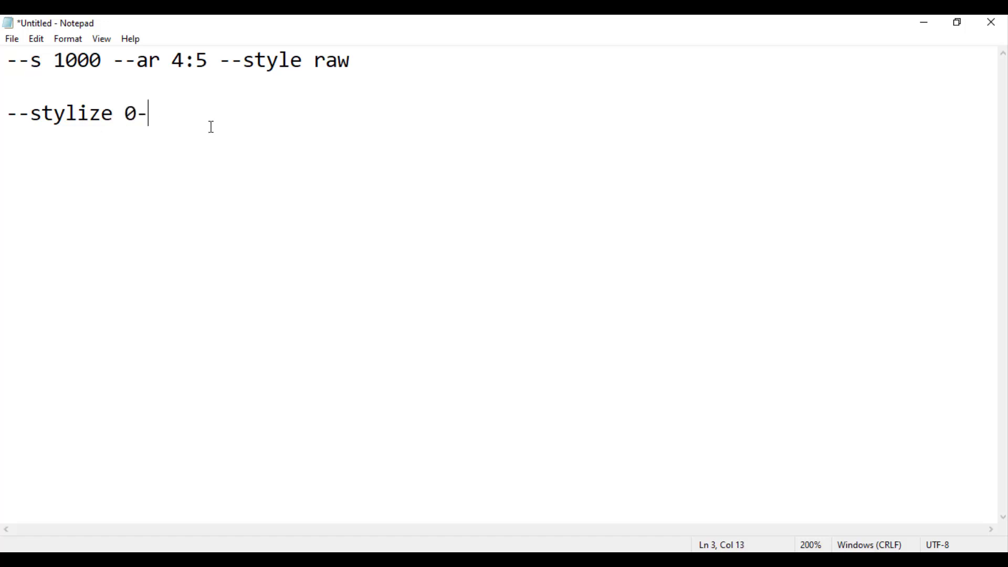
{"action": "left_click_drag", "start_coordinate": [125, 113], "coordinate": [196, 114]}
{"action": "left_click", "coordinate": [129, 118]}
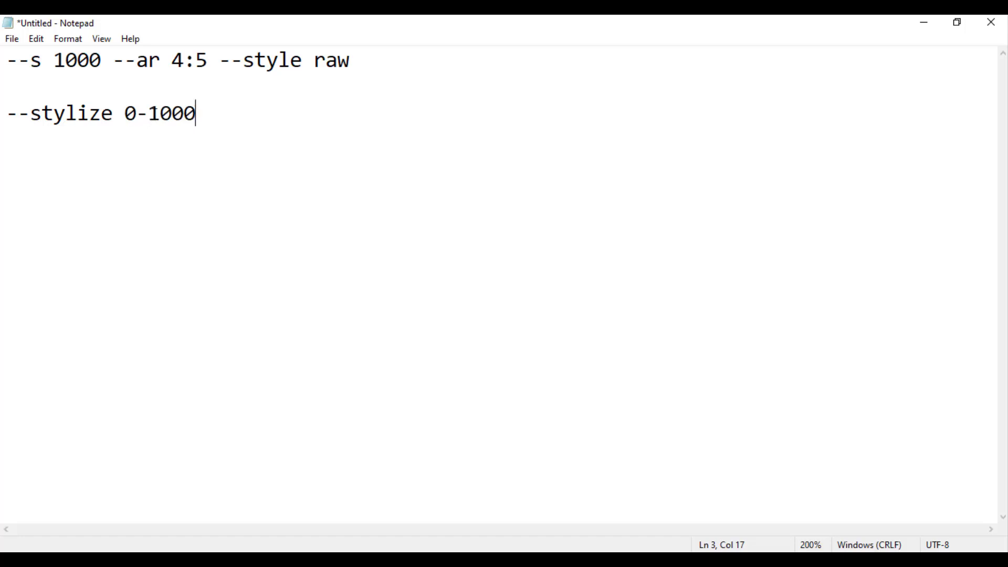
{"action": "double_click", "coordinate": [172, 114]}
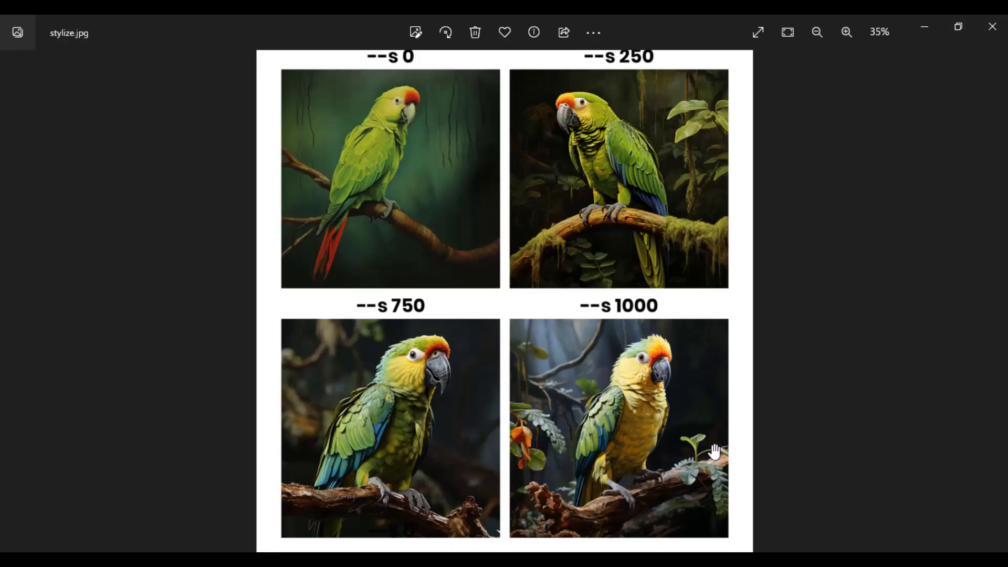
In the stylize.jpg image, compare the parrots at --s 0, --s 250, --s 750 and --s 1000, and return to Notepad
{"action": "scroll", "coordinate": [420, 199], "scroll_direction": "up", "scroll_amount": 3}
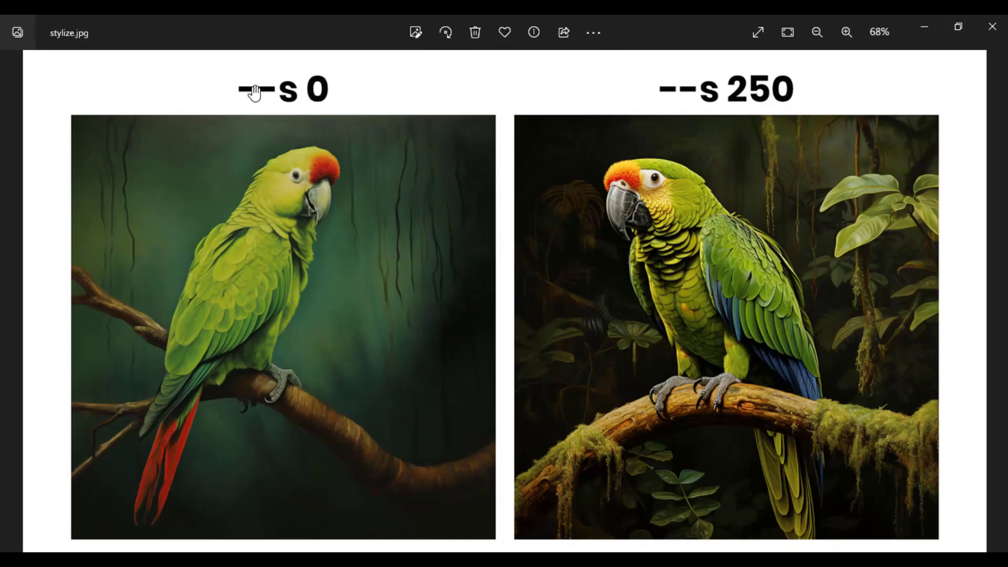
{"action": "scroll", "coordinate": [228, 244], "scroll_direction": "down", "scroll_amount": 1}
{"action": "scroll", "coordinate": [811, 229], "scroll_direction": "up", "scroll_amount": 1}
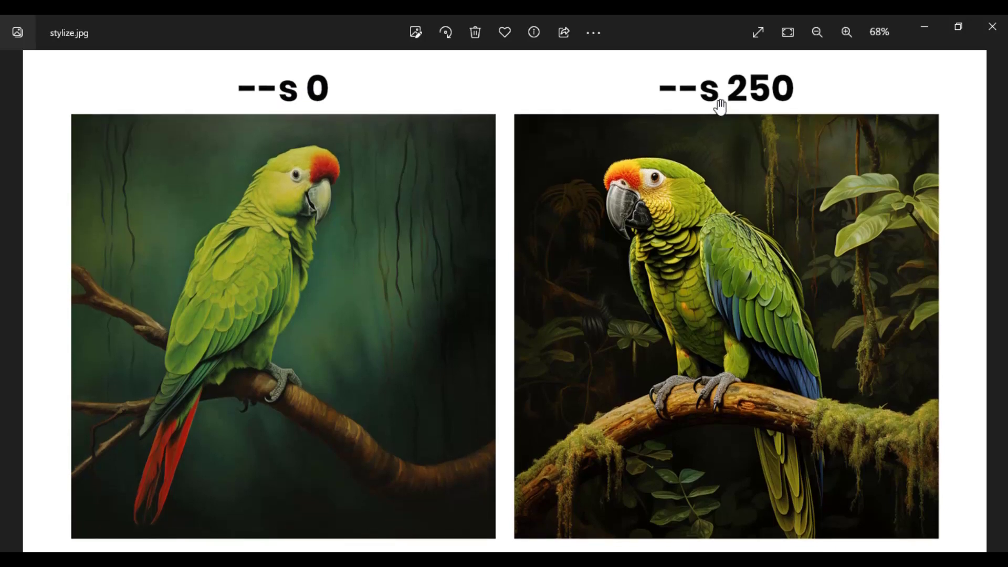
{"action": "scroll", "coordinate": [725, 184], "scroll_direction": "down", "scroll_amount": 7}
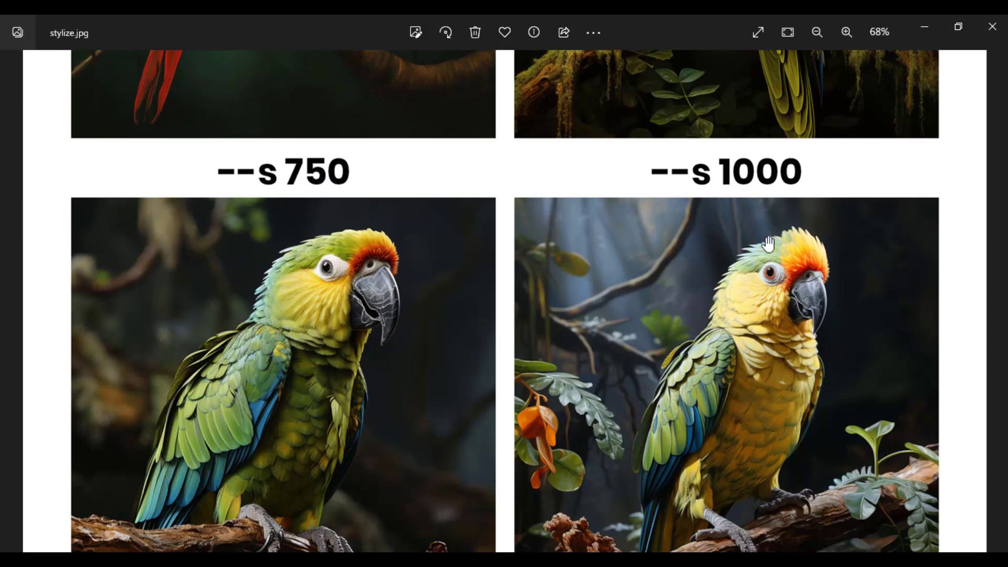
{"action": "scroll", "coordinate": [846, 252], "scroll_direction": "down", "scroll_amount": 3}
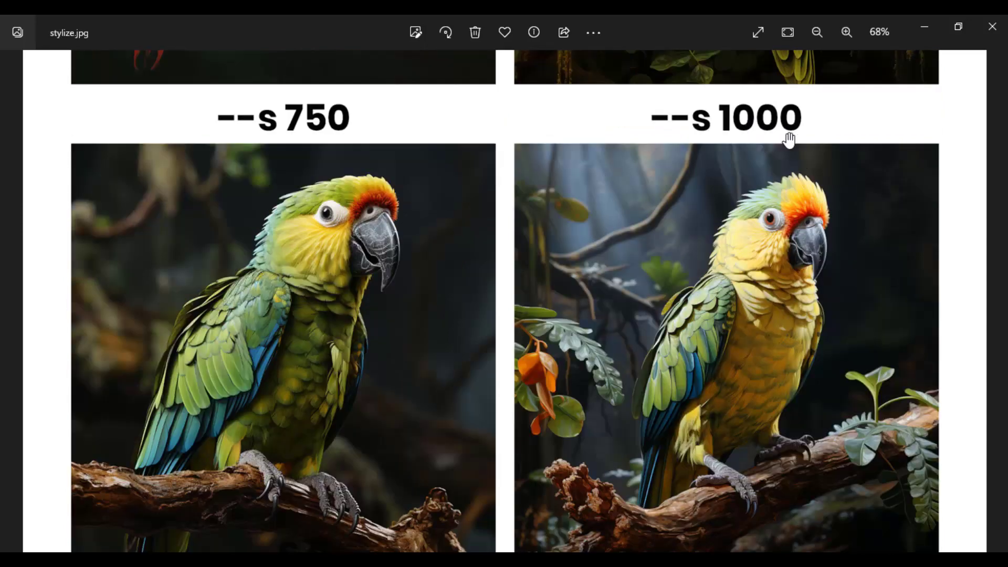
{"action": "scroll", "coordinate": [712, 247], "scroll_direction": "down", "scroll_amount": 2}
{"action": "scroll", "coordinate": [762, 226], "scroll_direction": "up", "scroll_amount": 9}
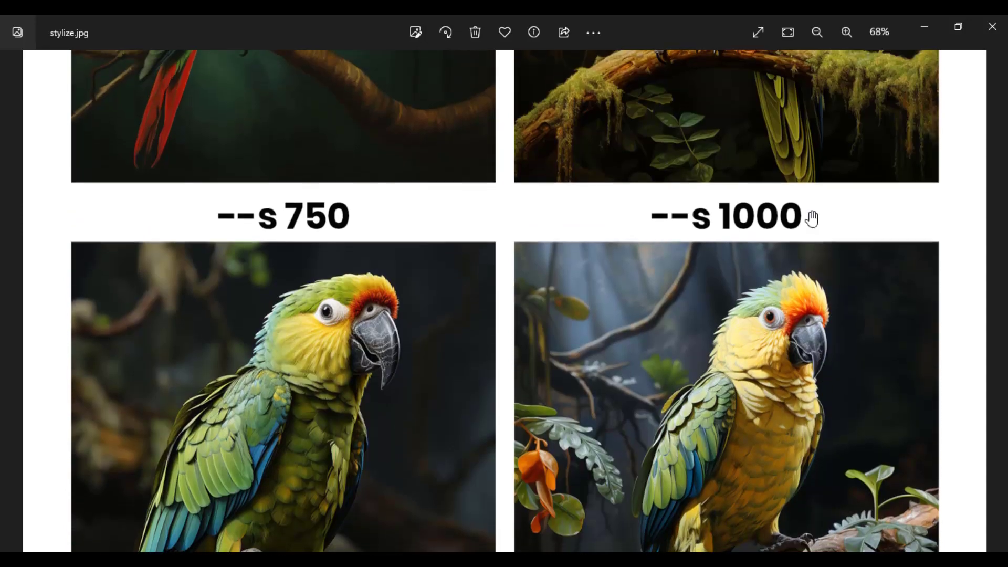
{"action": "scroll", "coordinate": [545, 265], "scroll_direction": "down", "scroll_amount": 3}
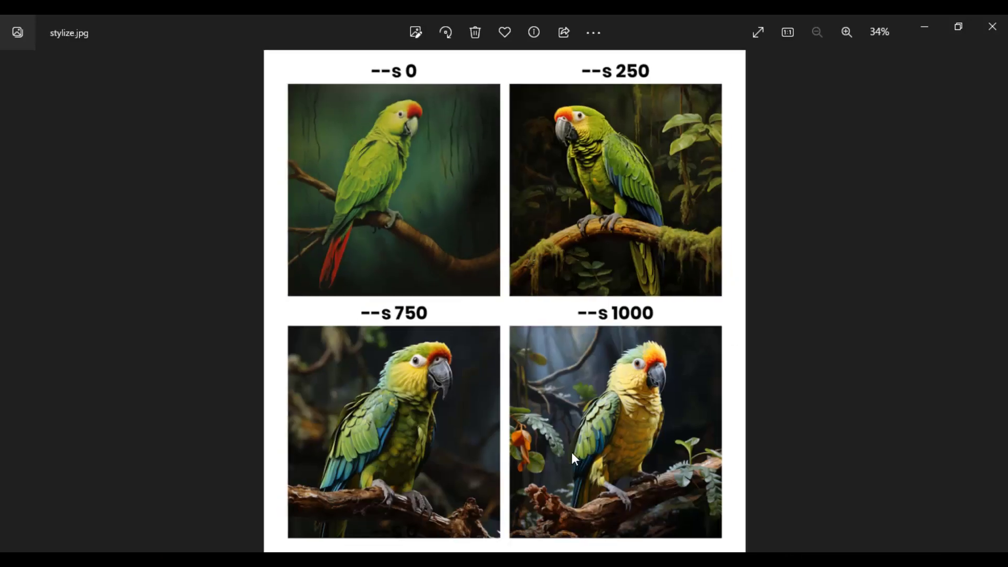
{"action": "mouse_move", "coordinate": [622, 560]}
{"action": "left_click", "coordinate": [686, 502]}
{"action": "left_click", "coordinate": [56, 155]}
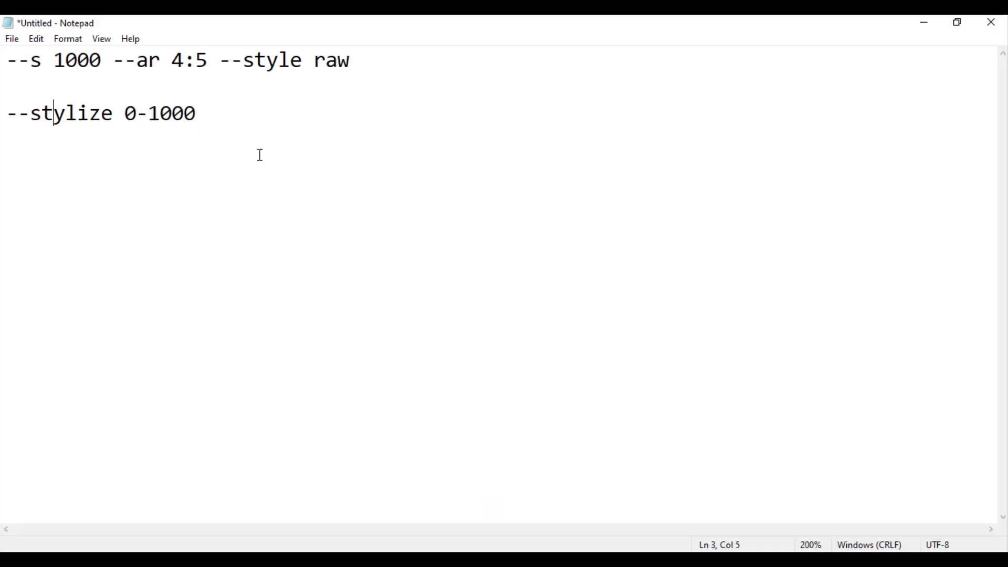
Add the example --s 750 below the --stylize line, leaving one blank line between them
{"action": "left_click", "coordinate": [265, 137]}
{"action": "key", "text": "Return"}
{"action": "key", "text": "Return"}
{"action": "type", "text": "--s 1000"}
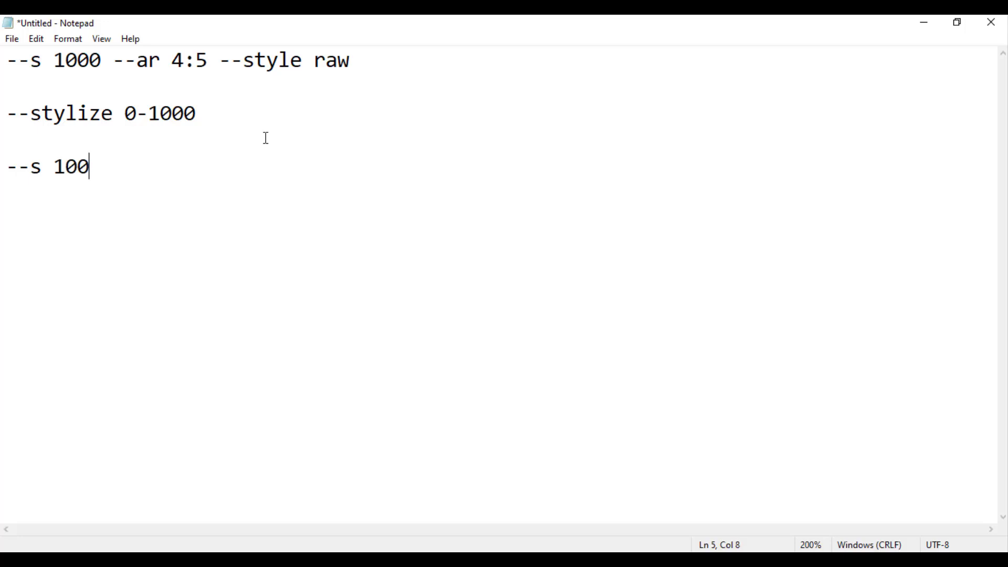
{"action": "key", "text": "BackSpace"}
{"action": "key", "text": "BackSpace"}
{"action": "key", "text": "BackSpace"}
{"action": "key", "text": "BackSpace"}
{"action": "type", "text": "750"}
{"action": "mouse_move", "coordinate": [2, 169]}
{"action": "left_mouse_down"}
{"action": "mouse_move", "coordinate": [102, 166]}
{"action": "mouse_move", "coordinate": [4, 166]}
{"action": "left_mouse_up"}
{"action": "left_click", "coordinate": [134, 167]}
{"action": "left_click", "coordinate": [138, 162]}
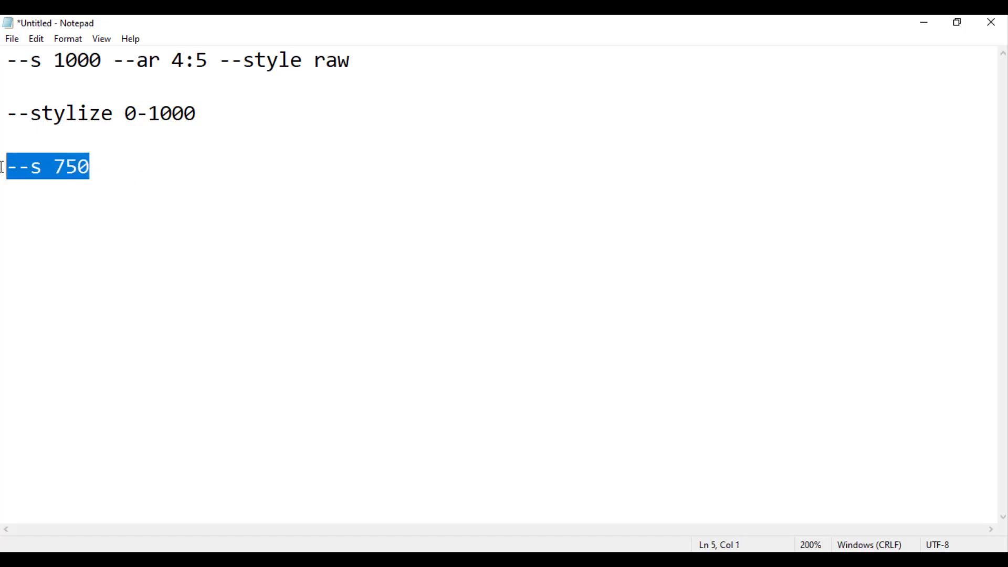
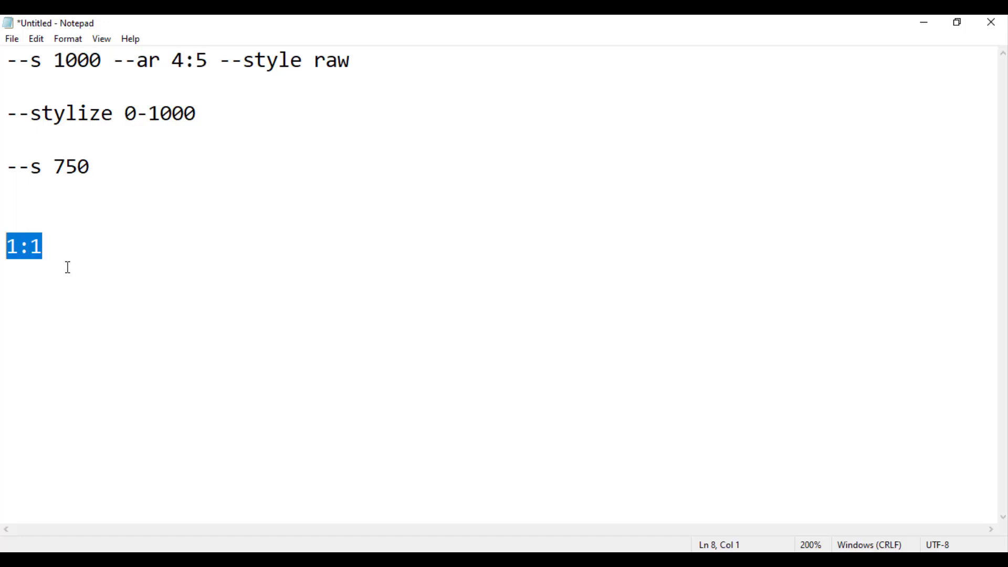
Below the 1:1 ratio, add the line width:height and the example 500 : 500 under it
{"action": "left_click", "coordinate": [55, 268]}
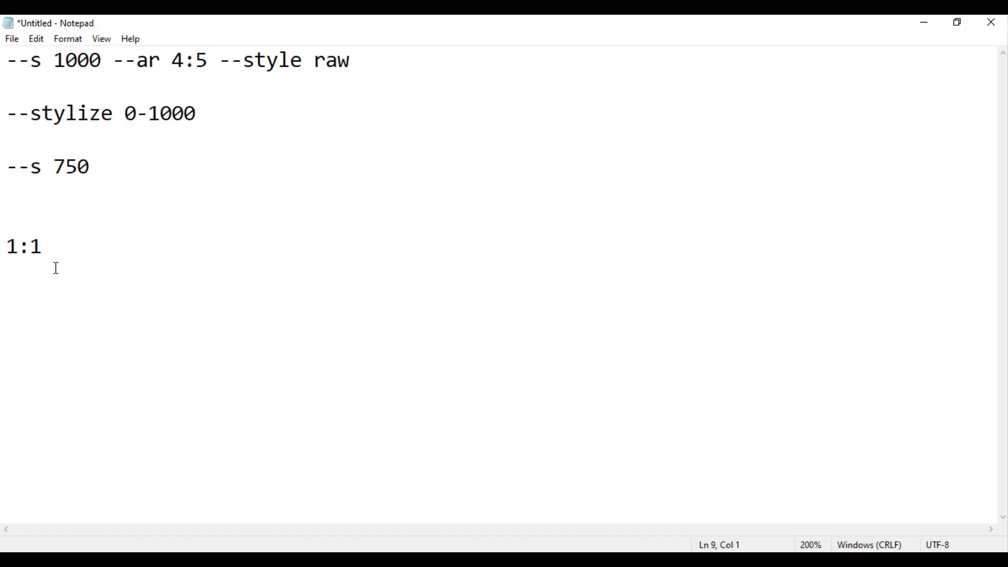
{"action": "type", "text": "width"}
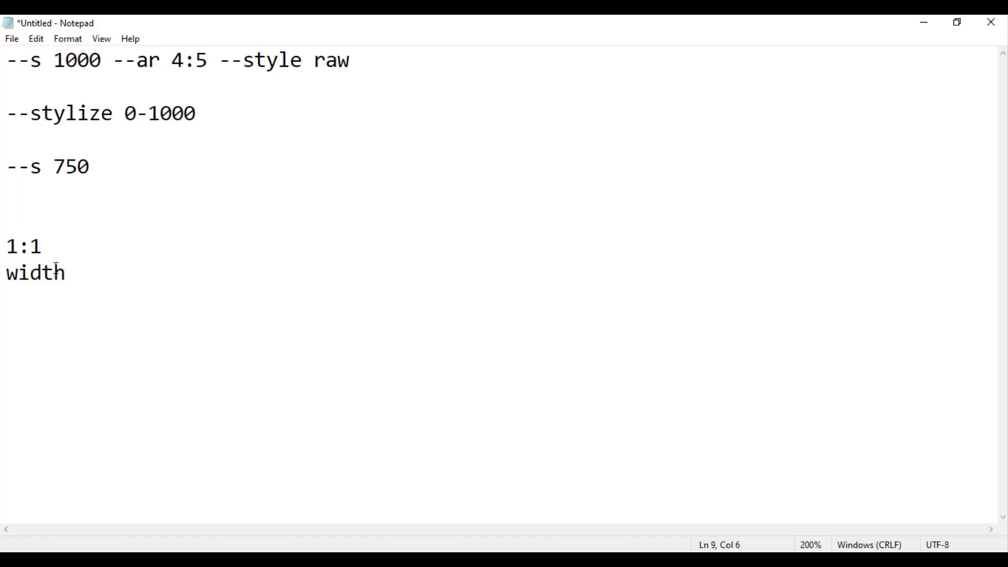
{"action": "type", "text": ":height"}
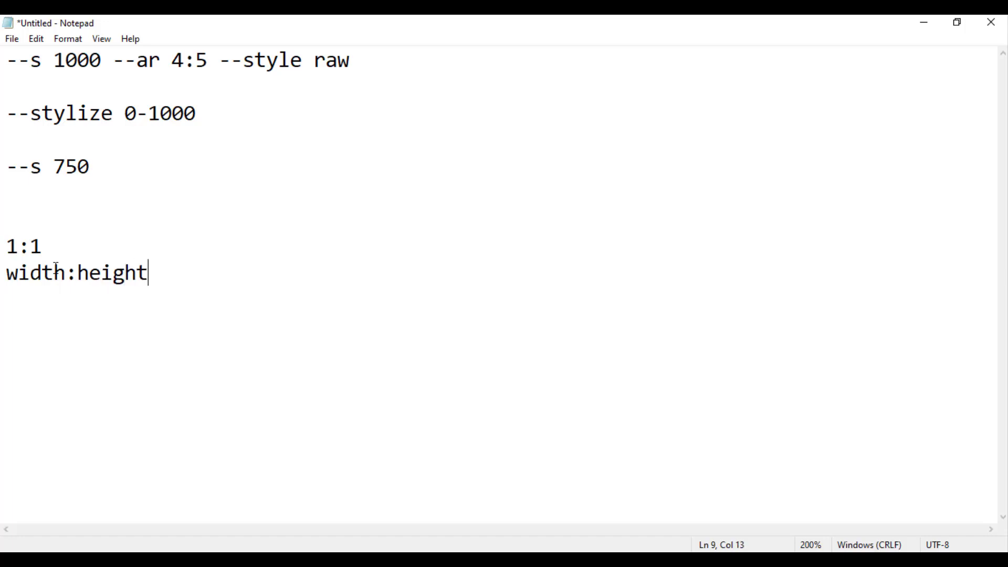
{"action": "key", "text": "Return"}
{"action": "type", "text": "500"}
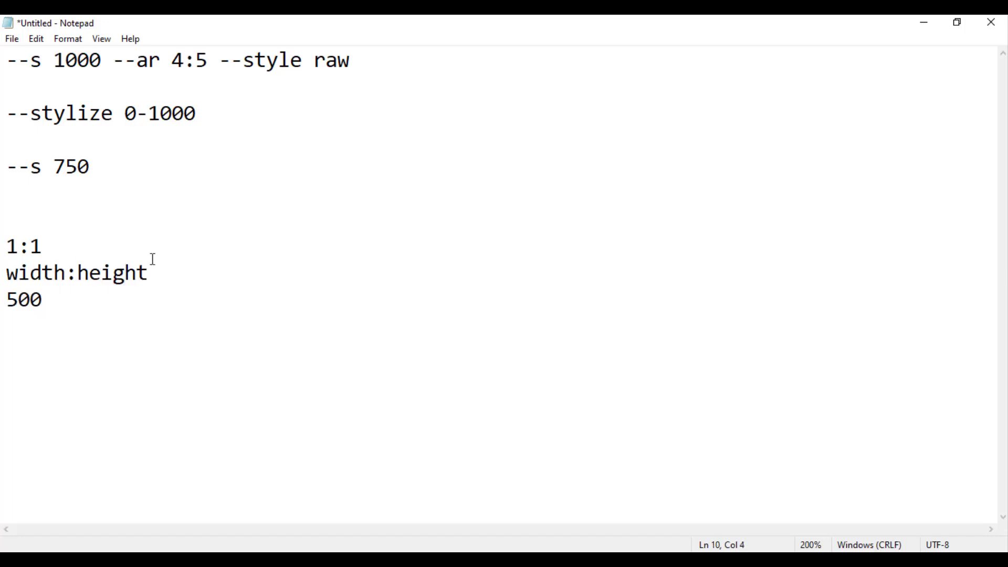
{"action": "type", "text": " : 500"}
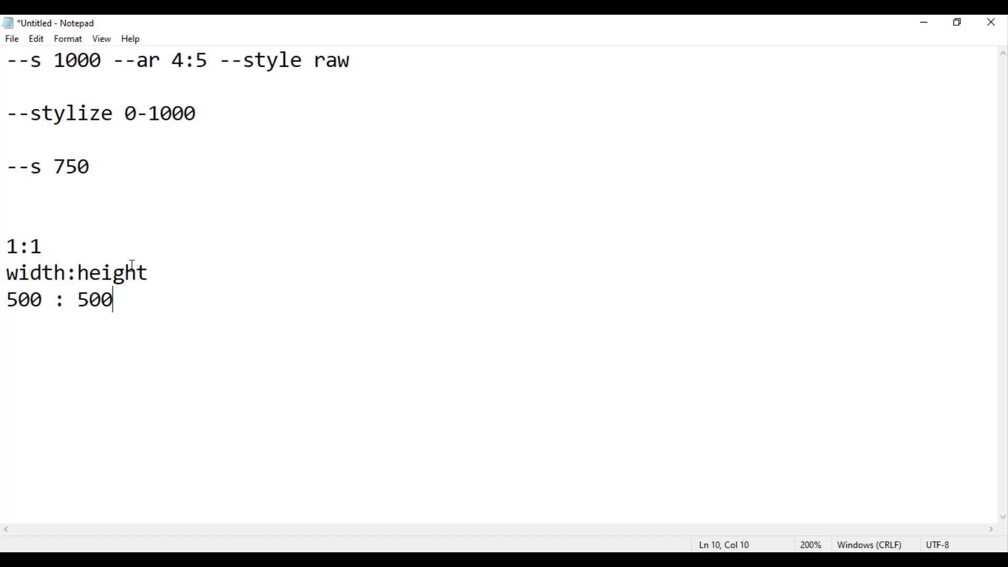
Copy the 4:5 ratio from the first line to below the 500 : 500 example and add 2000:2500 under it
{"action": "left_click_drag", "start_coordinate": [172, 62], "coordinate": [209, 63]}
{"action": "key", "text": "ctrl+c"}
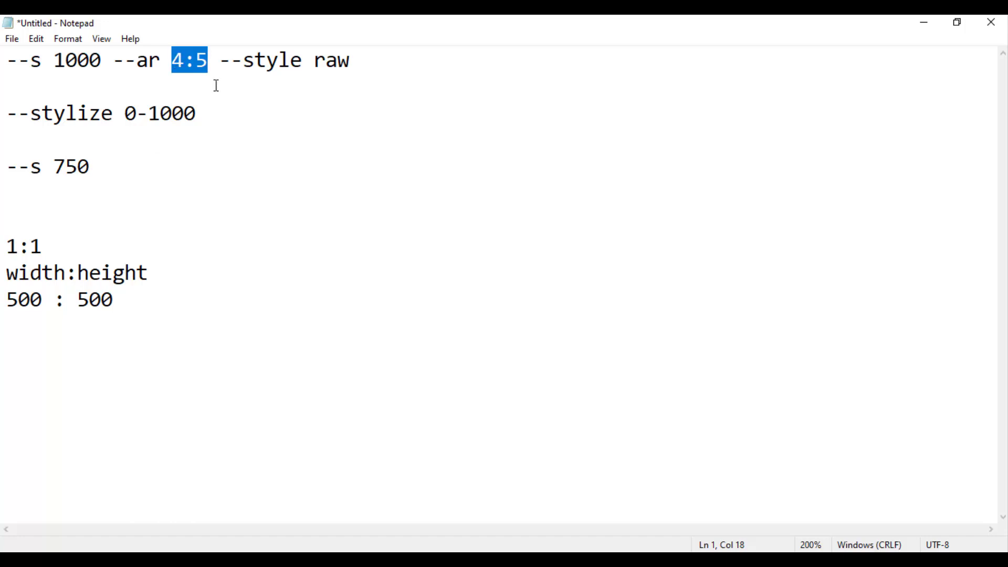
{"action": "left_click", "coordinate": [180, 315]}
{"action": "key", "text": "Return"}
{"action": "key", "text": "Return"}
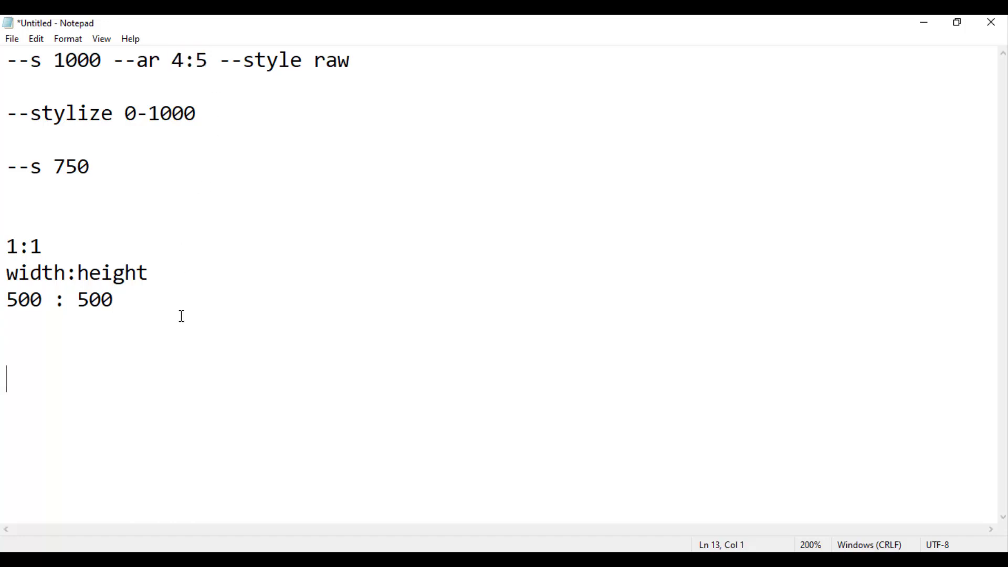
{"action": "key", "text": "ctrl+v"}
{"action": "key", "text": "Return"}
{"action": "type", "text": "2000:"}
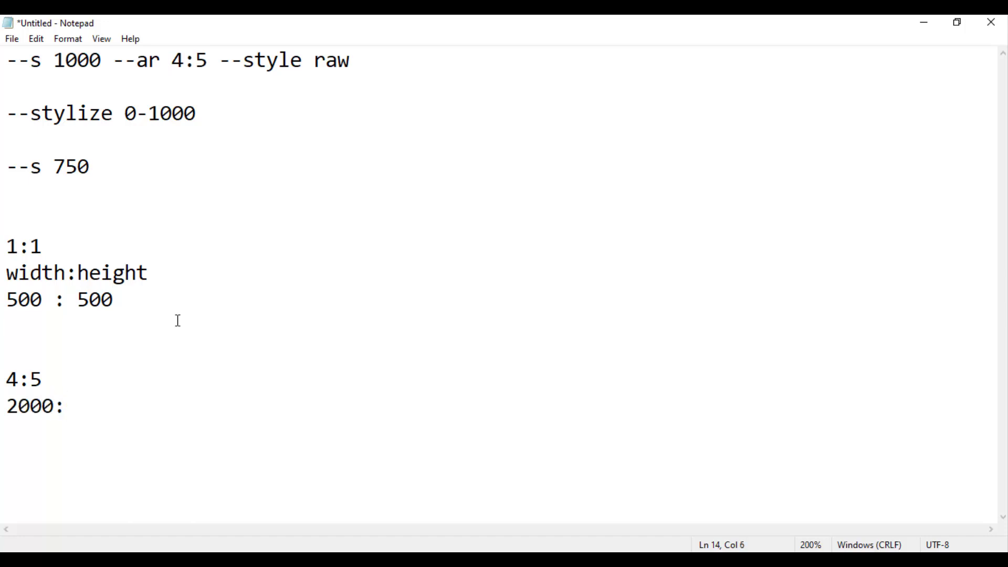
{"action": "type", "text": "2500"}
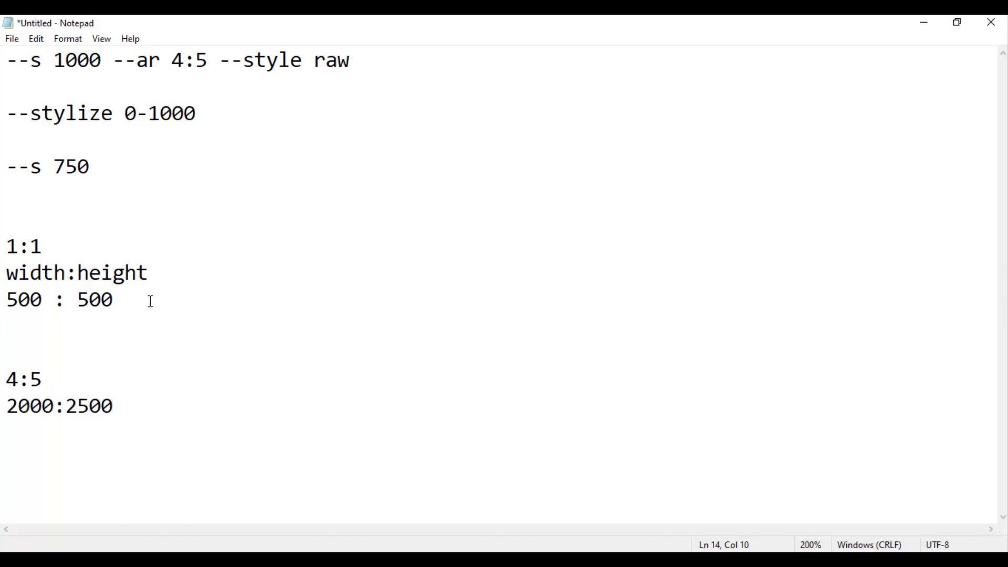
{"action": "left_click_drag", "start_coordinate": [121, 397], "coordinate": [5, 379]}
{"action": "left_click", "coordinate": [114, 397]}
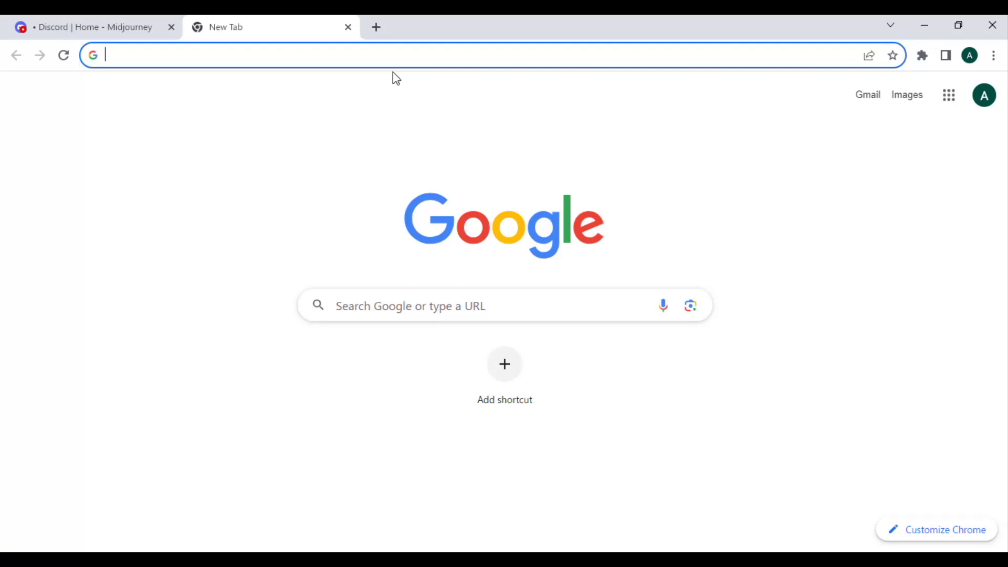
In Chrome, search Google for ratio sizes and highlight the 1:1 and 16:9 ratios in the results
{"action": "type", "text": "ratio"}
{"action": "left_click", "coordinate": [380, 115]}
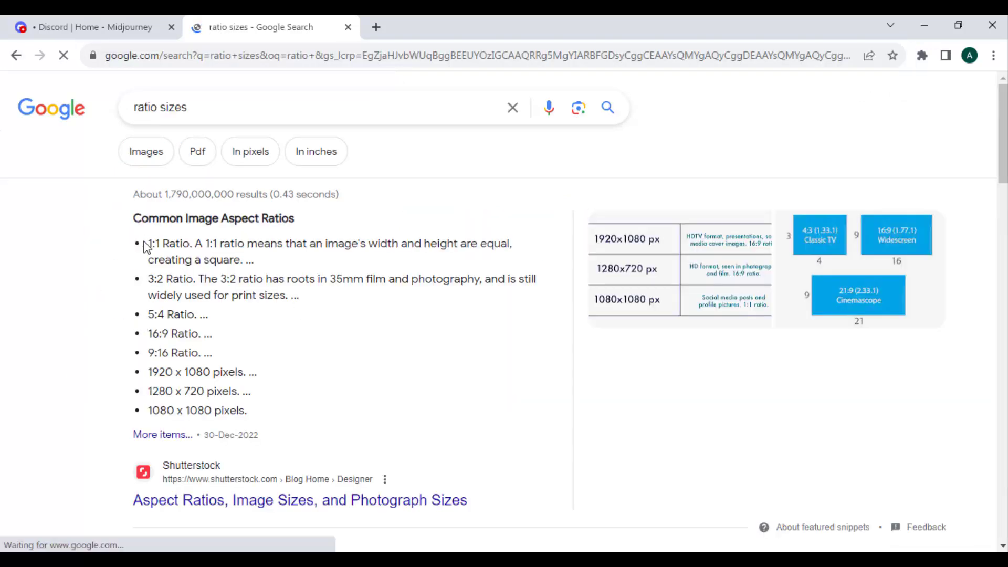
{"action": "left_click_drag", "start_coordinate": [148, 243], "coordinate": [160, 243]}
{"action": "left_click", "coordinate": [165, 335]}
{"action": "double_click", "coordinate": [165, 335]}
{"action": "left_click_drag", "start_coordinate": [149, 335], "coordinate": [167, 336]}
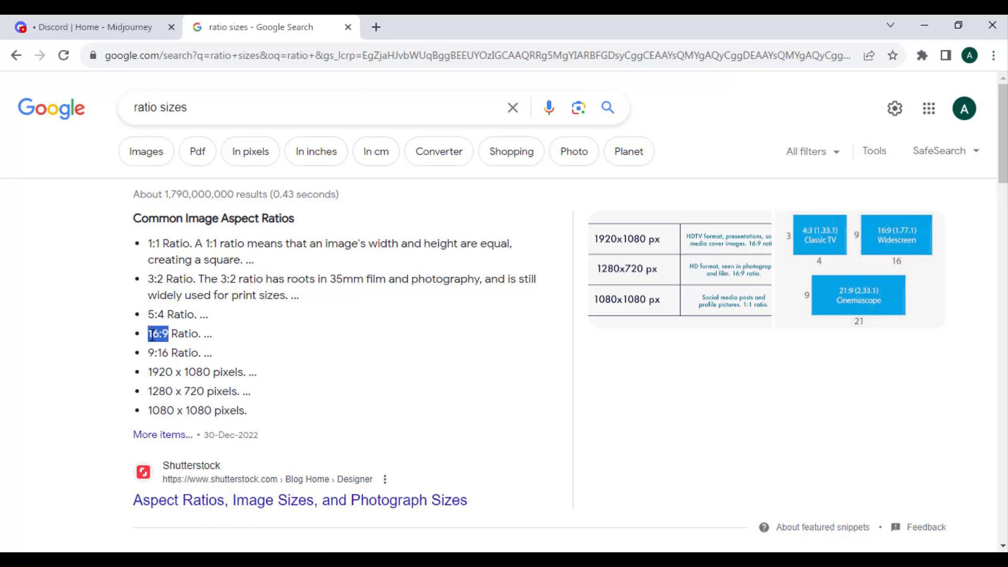
Back in Notepad, enter --aspect ratio below the 2000:2500 example and highlight the parameter's wording
{"action": "key", "text": "alt+Tab"}
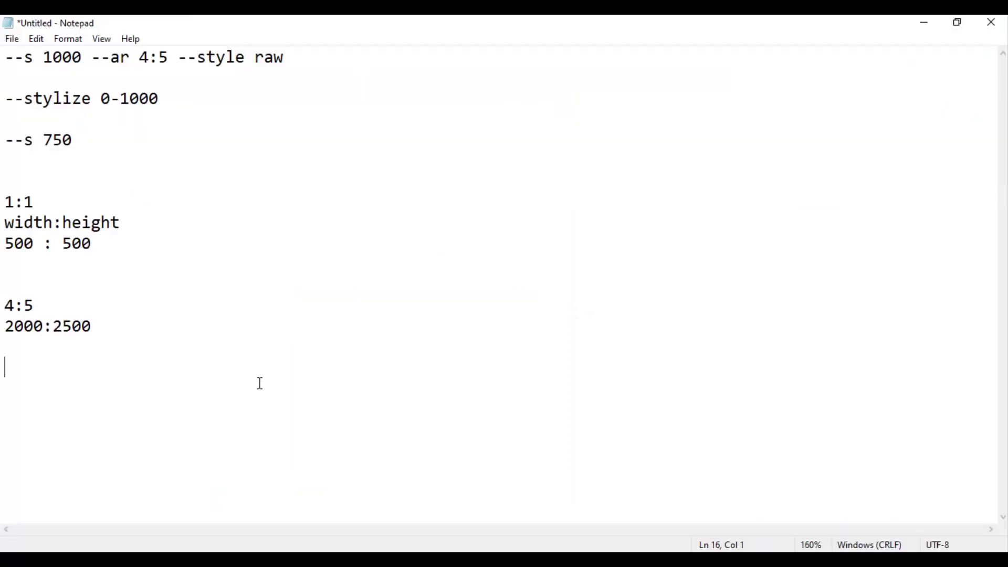
{"action": "type", "text": "--aspect ratio"}
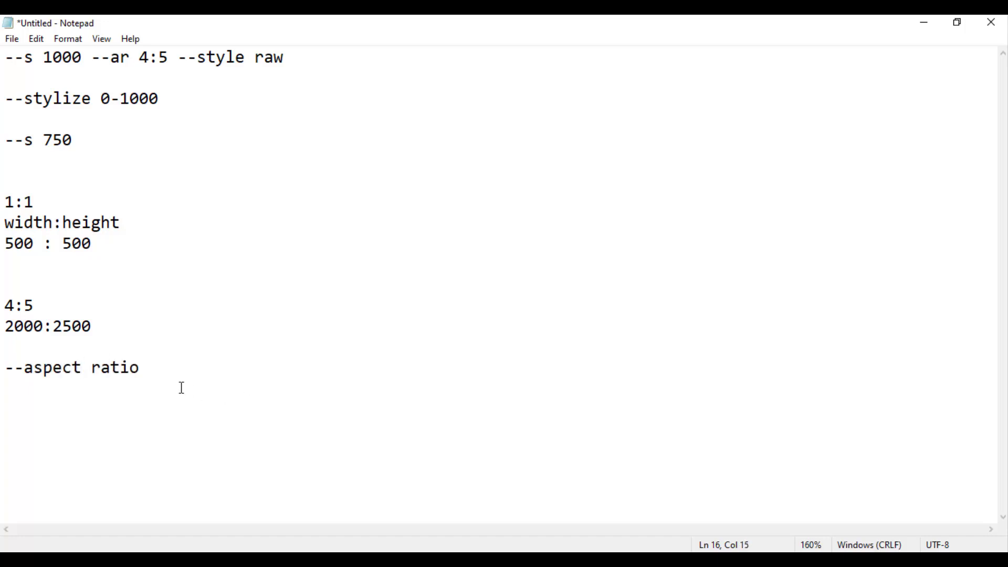
{"action": "left_click_drag", "start_coordinate": [25, 368], "coordinate": [168, 365]}
{"action": "left_click", "coordinate": [168, 365]}
Shorten the --aspect ratio parameter to --ar, highlighting the --stylize and --s forms for comparison
{"action": "left_click_drag", "start_coordinate": [82, 370], "coordinate": [177, 363]}
{"action": "key", "text": "BackSpace"}
{"action": "left_click_drag", "start_coordinate": [5, 98], "coordinate": [91, 99]}
{"action": "mouse_move", "coordinate": [35, 58]}
{"action": "left_mouse_down"}
{"action": "mouse_move", "coordinate": [4, 57]}
{"action": "mouse_move", "coordinate": [23, 57]}
{"action": "left_mouse_up"}
{"action": "left_click", "coordinate": [35, 58]}
{"action": "left_click", "coordinate": [100, 368]}
{"action": "left_click_drag", "start_coordinate": [103, 370], "coordinate": [31, 369]}
{"action": "type", "text": "r"}
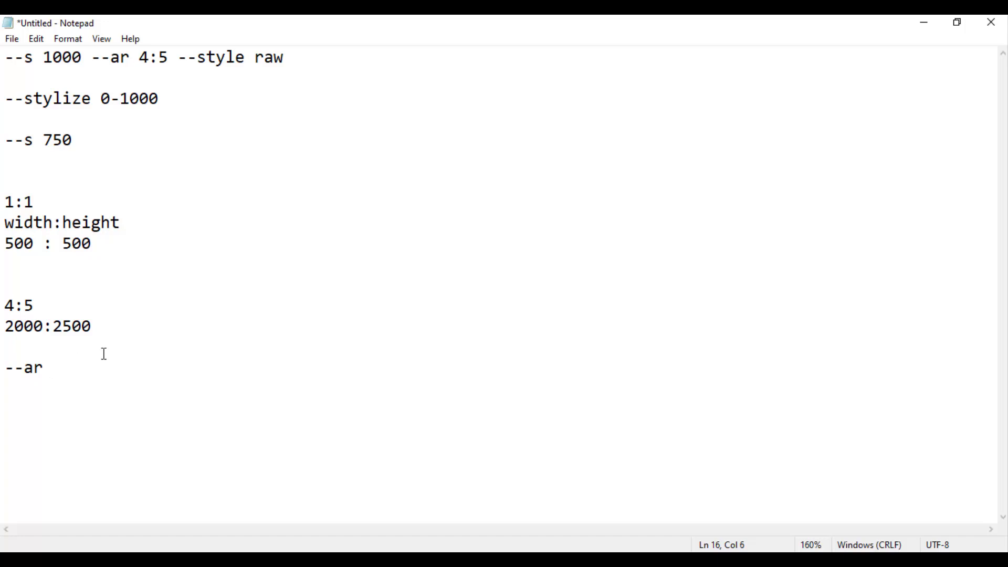
Complete the separate --ar line with the ratio 4:5 and highlight the full parameter
{"action": "type", "text": "4:5"}
{"action": "key", "text": "shift+Home"}
{"action": "left_click", "coordinate": [109, 370]}
{"action": "key", "text": "shift+Home"}
{"action": "left_click", "coordinate": [227, 350]}
Highlight the --style raw parameter at the end of the first line
{"action": "left_click_drag", "start_coordinate": [179, 56], "coordinate": [309, 56]}
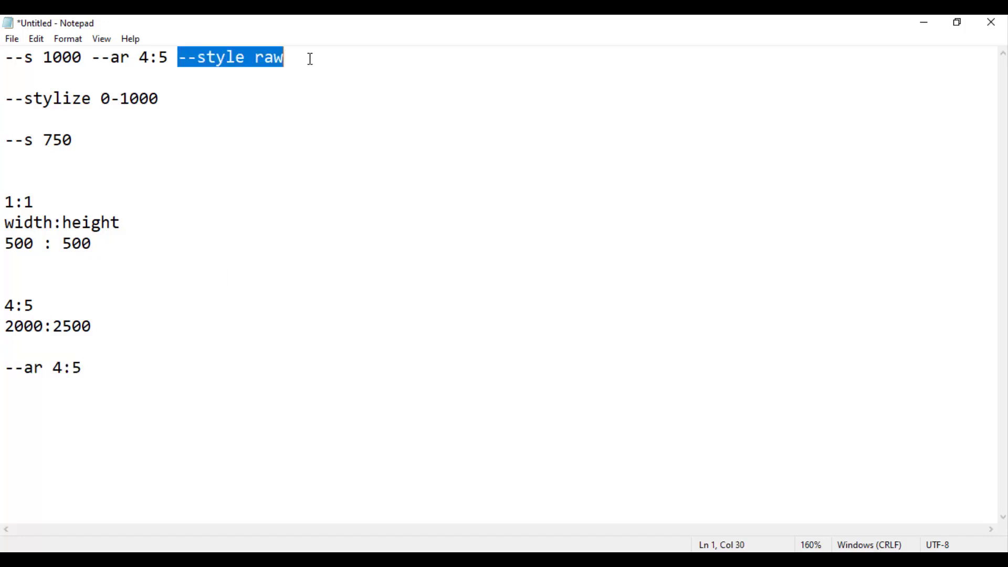
{"action": "key", "text": "Right"}
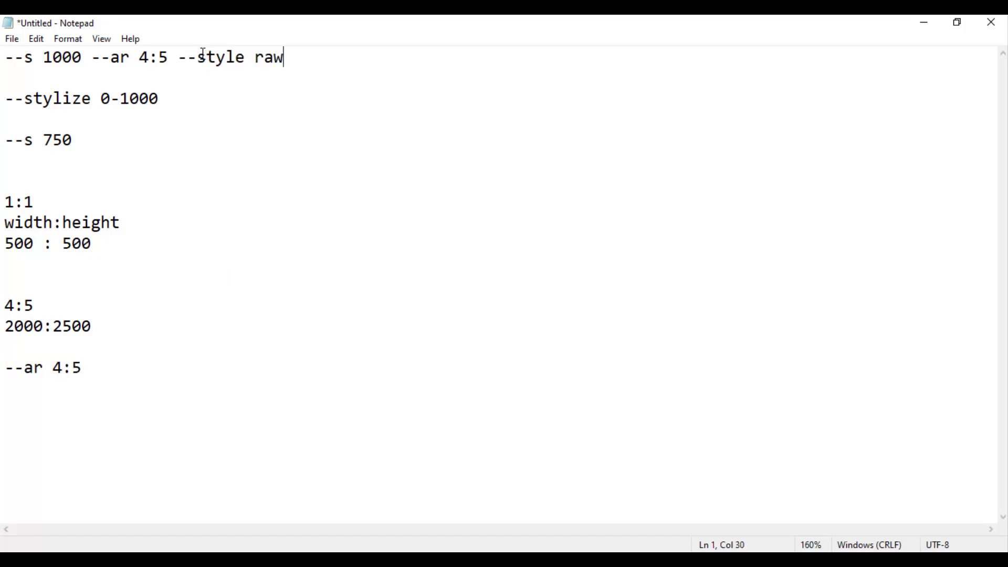
{"action": "left_click_drag", "start_coordinate": [202, 61], "coordinate": [283, 61]}
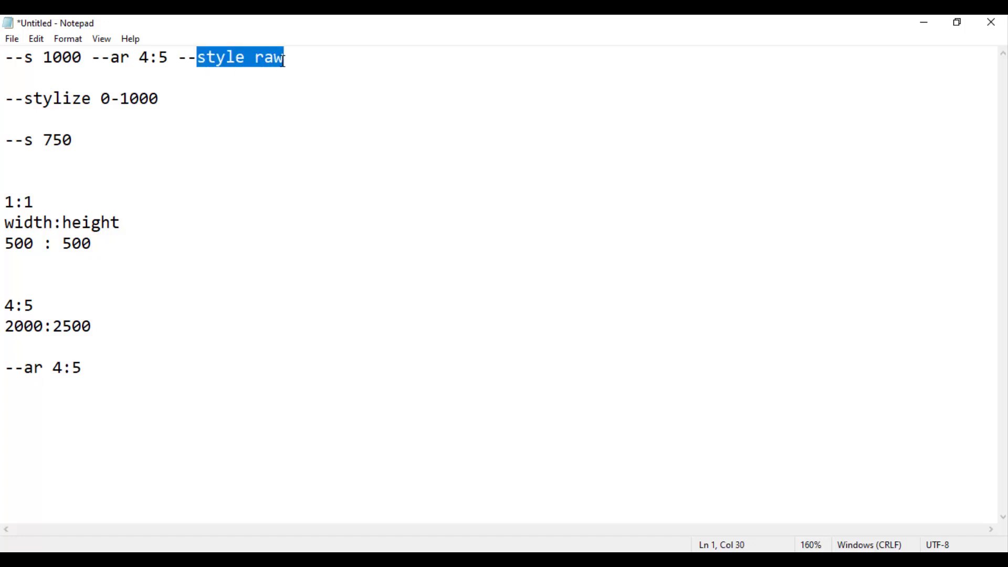
{"action": "key", "text": "shift+Left"}
{"action": "key", "text": "shift+Left"}
Append the --no parameter after --style raw on the first line, highlight it, and place the cursor after it
{"action": "left_click", "coordinate": [307, 58]}
{"action": "type", "text": "--no"}
{"action": "double_click", "coordinate": [292, 58]}
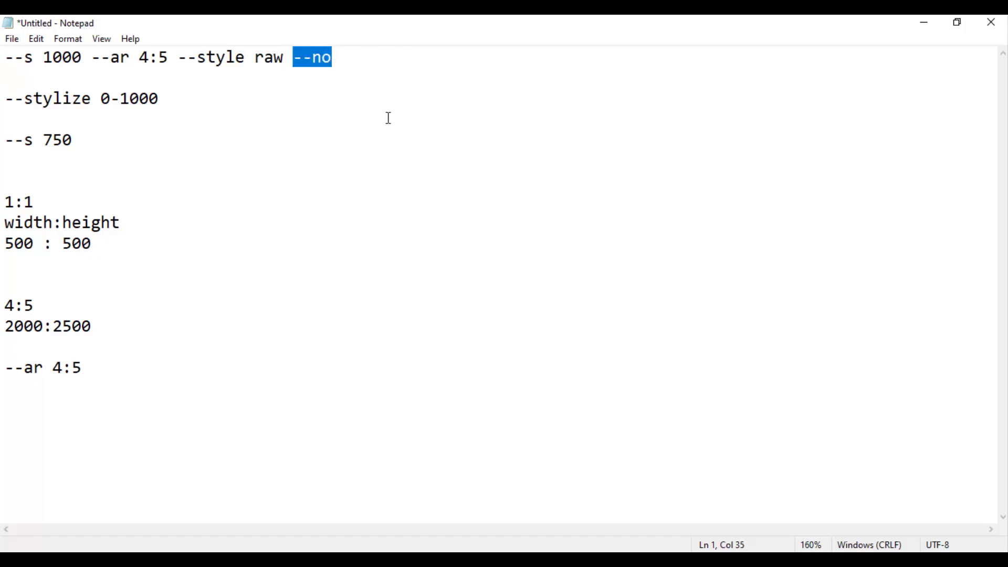
{"action": "left_click_drag", "start_coordinate": [333, 58], "coordinate": [296, 58]}
{"action": "left_click", "coordinate": [333, 58]}
{"action": "left_click_drag", "start_coordinate": [296, 60], "coordinate": [333, 59]}
{"action": "left_click", "coordinate": [342, 61]}
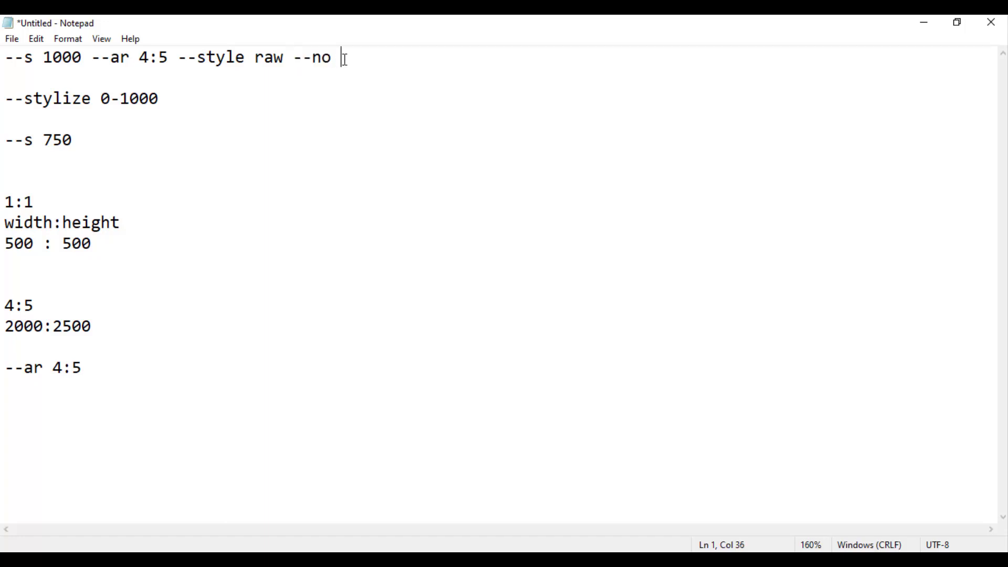
Complete the --no parameter on the first line with "photorealistic details" and highlight the whole parameter
{"action": "type", "text": "photorea"}
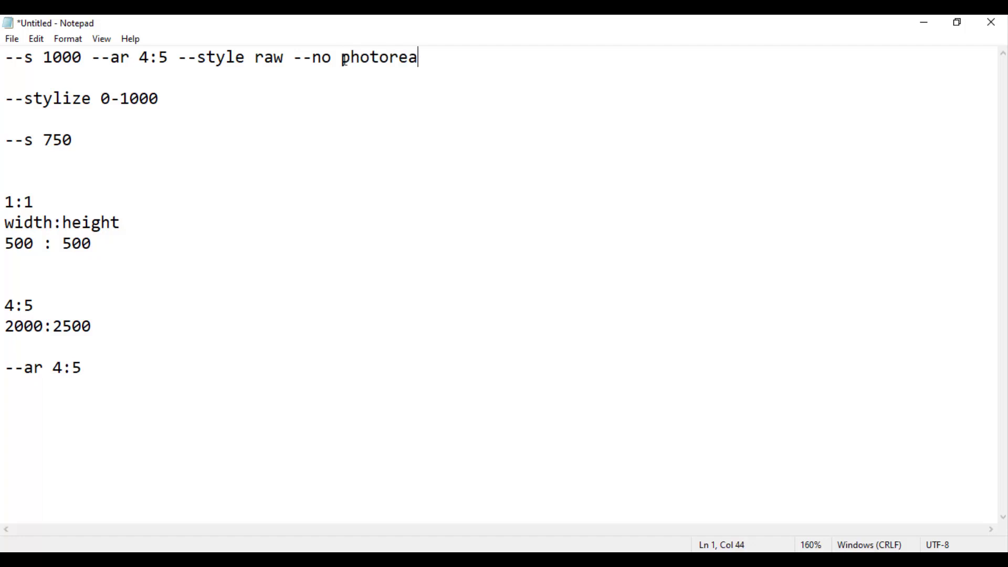
{"action": "type", "text": "listic details"}
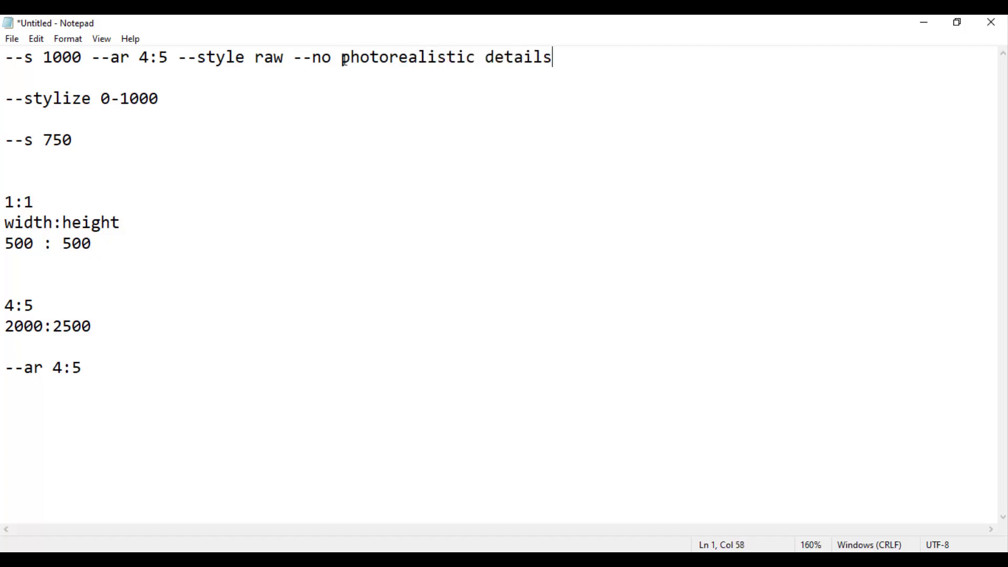
{"action": "left_click_drag", "start_coordinate": [292, 58], "coordinate": [560, 59]}
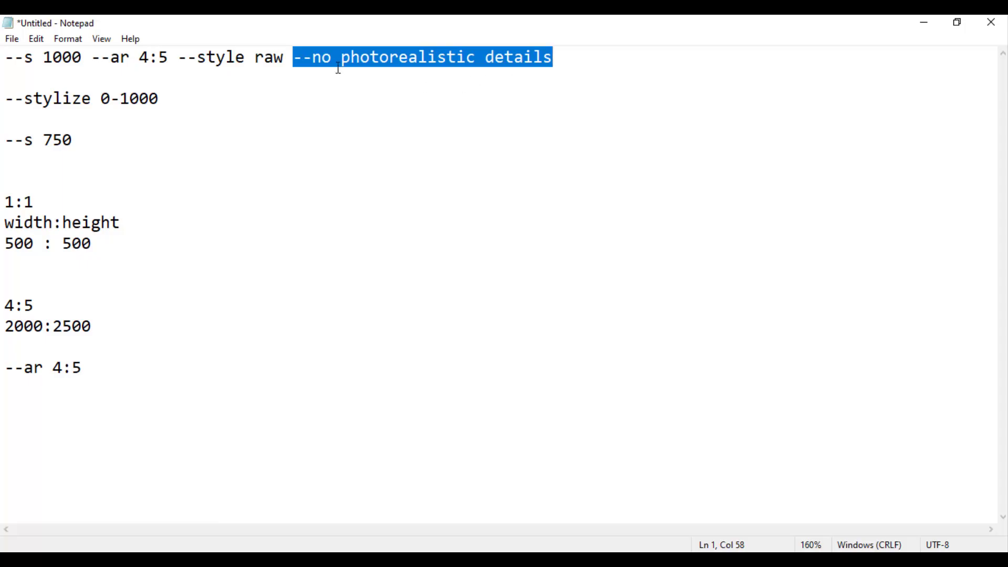
Switch to Discord and review the formal-dress man prompt with its --s, --ar 4:5 and --style raw parameters alongside the image grid
{"action": "key", "text": "alt+Tab"}
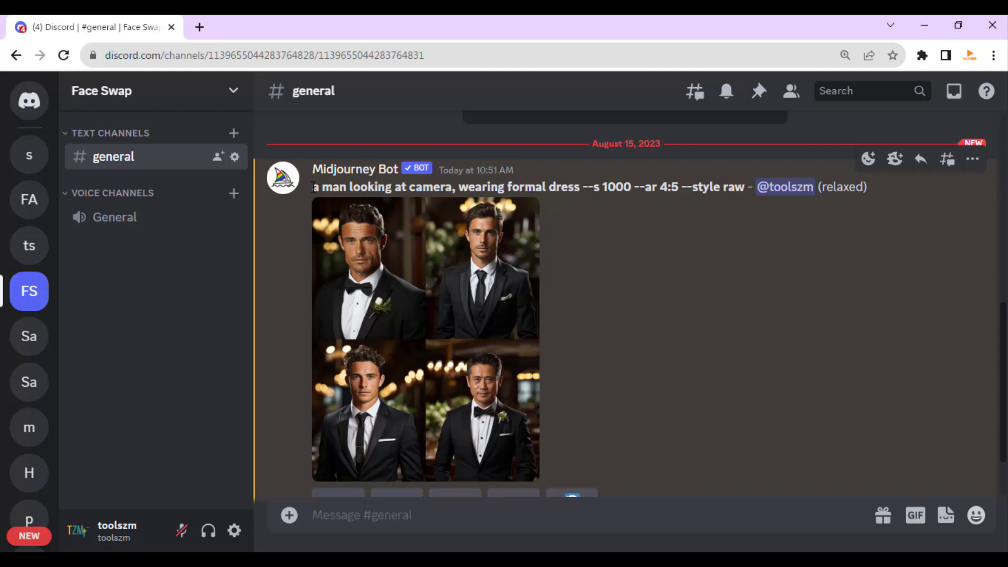
{"action": "left_click_drag", "start_coordinate": [313, 187], "coordinate": [743, 191]}
{"action": "left_click", "coordinate": [581, 190]}
{"action": "left_click_drag", "start_coordinate": [604, 189], "coordinate": [676, 188]}
{"action": "left_click_drag", "start_coordinate": [682, 188], "coordinate": [737, 187]}
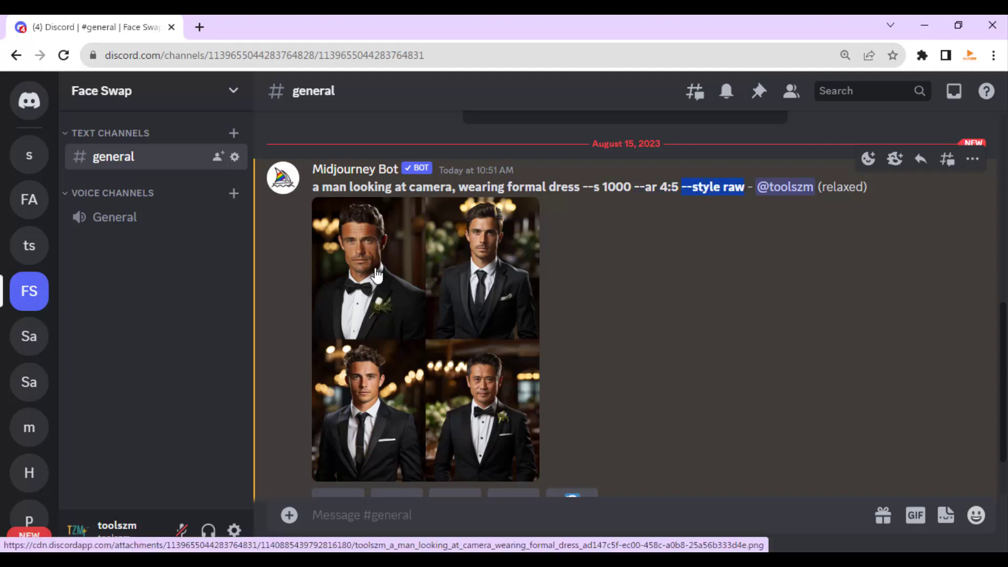
{"action": "left_click", "coordinate": [714, 330]}
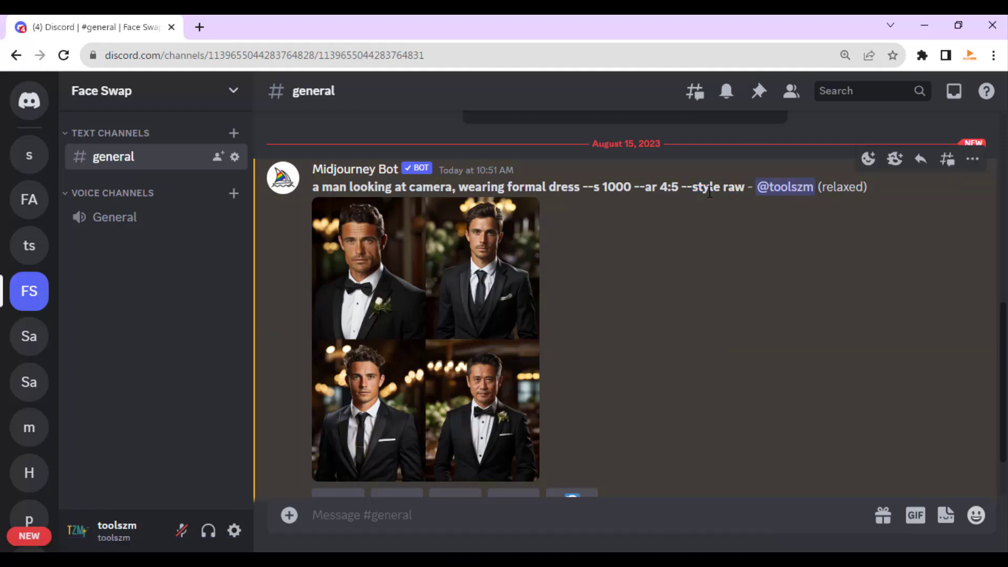
{"action": "scroll", "coordinate": [405, 226], "scroll_direction": "down", "scroll_amount": 2}
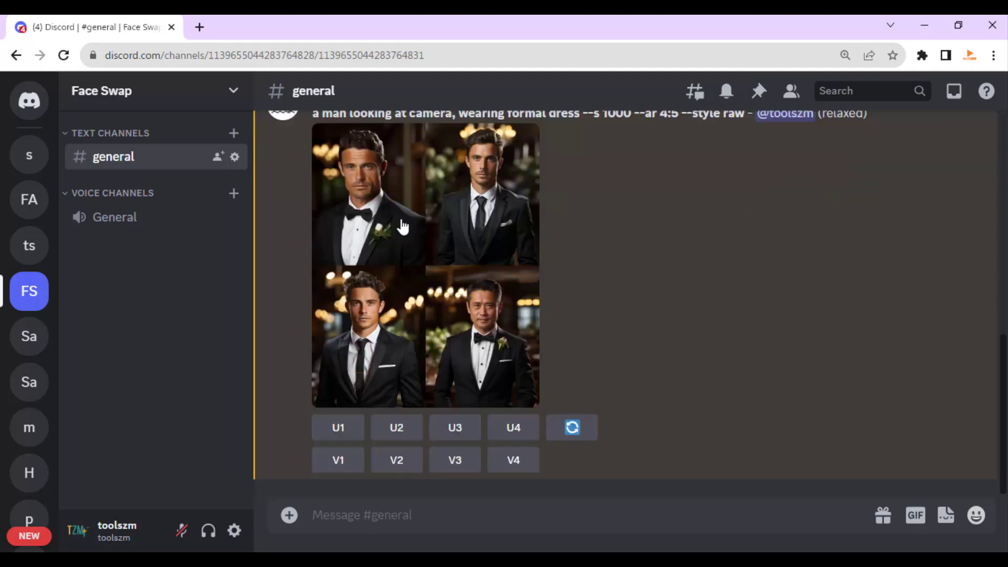
{"action": "scroll", "coordinate": [399, 226], "scroll_direction": "up", "scroll_amount": 2}
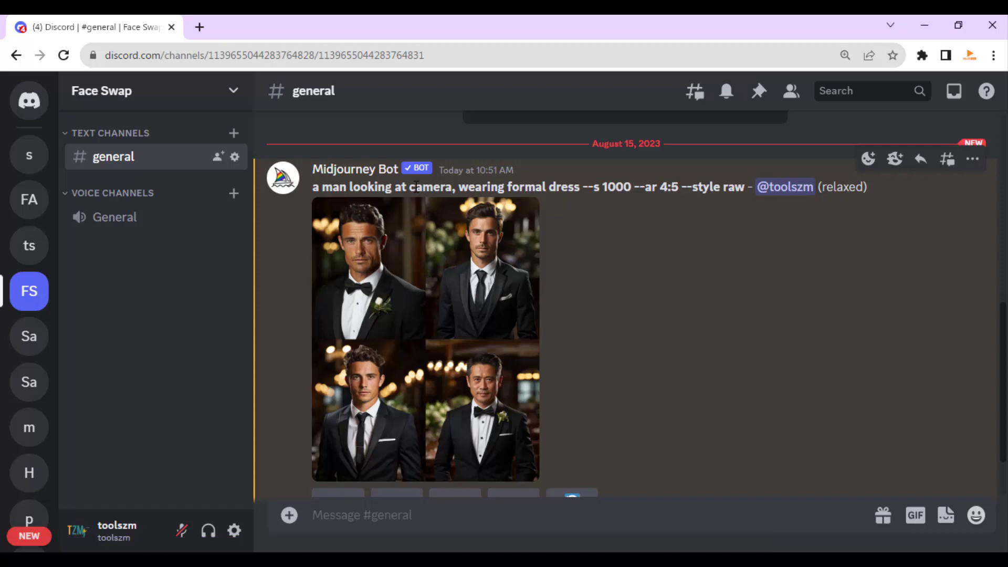
{"action": "scroll", "coordinate": [388, 249], "scroll_direction": "down", "scroll_amount": 2}
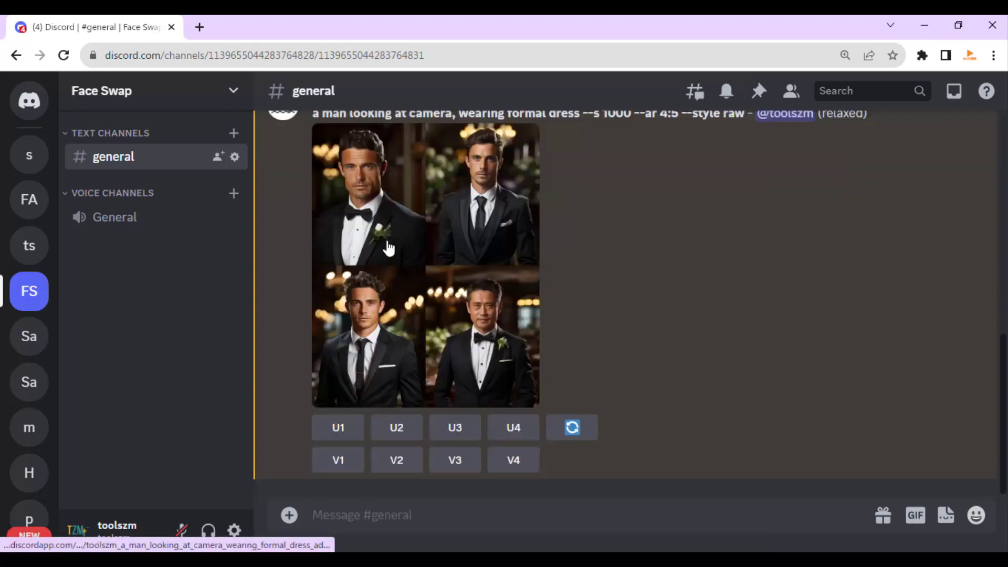
View the four-image grid in its own browser tab, inspect the first portrait enlarged, and close the tab
{"action": "left_click", "coordinate": [389, 247]}
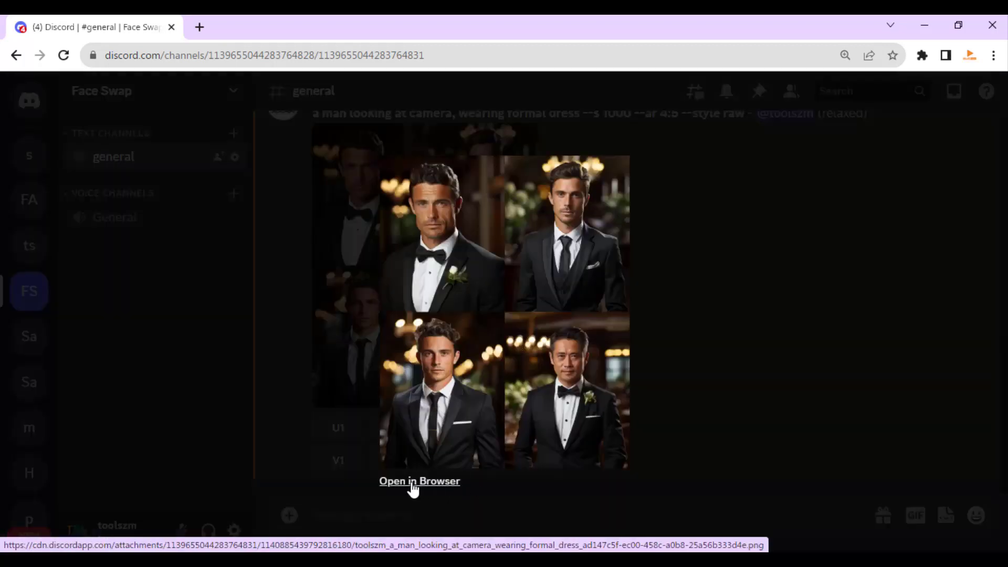
{"action": "left_click", "coordinate": [420, 482]}
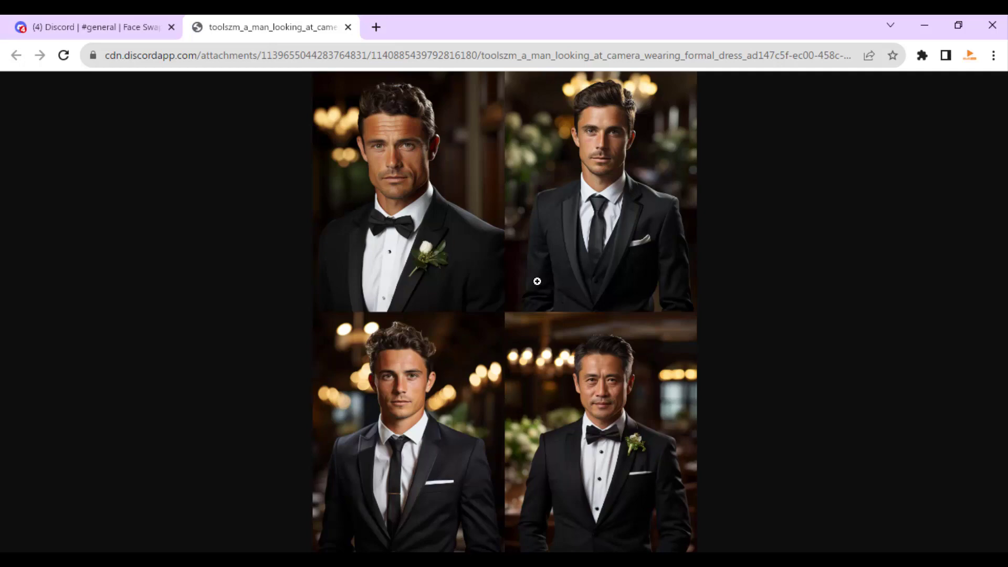
{"action": "left_click", "coordinate": [395, 201]}
{"action": "scroll", "coordinate": [226, 226], "scroll_direction": "up", "scroll_amount": 3}
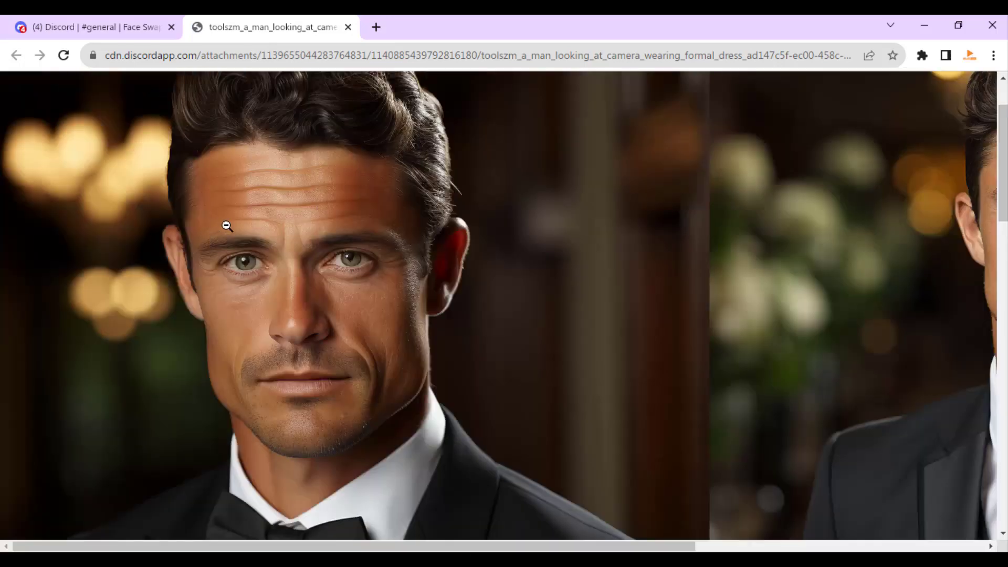
{"action": "left_click", "coordinate": [930, 301]}
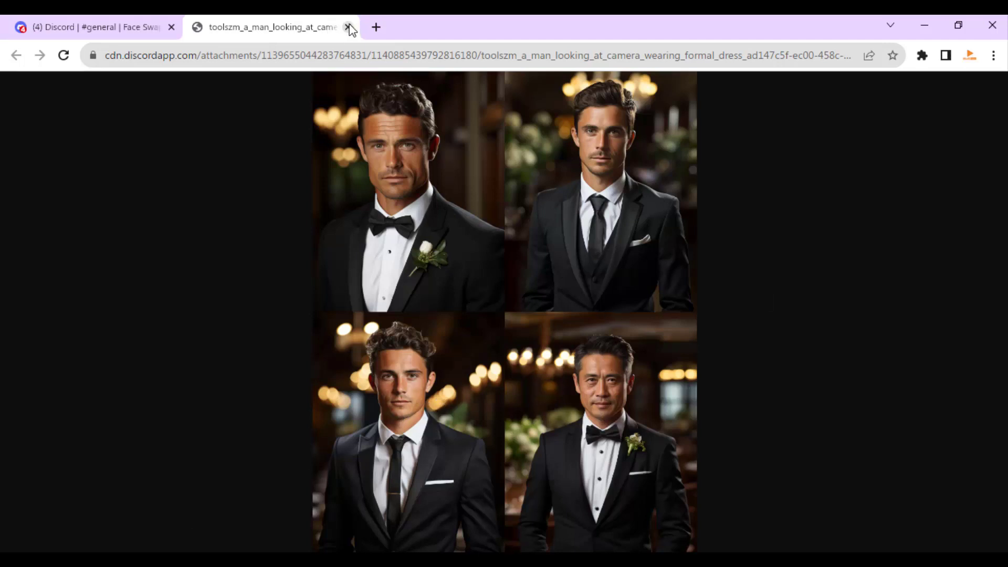
{"action": "key", "text": "ctrl+w"}
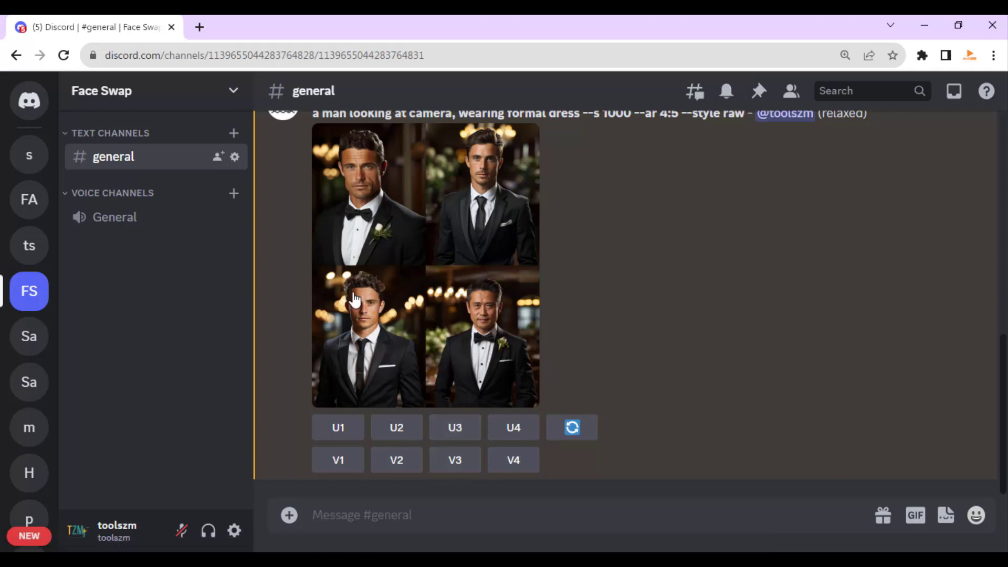
Upscale the third image of the grid and open the resulting portrait in the browser
{"action": "left_click", "coordinate": [449, 425]}
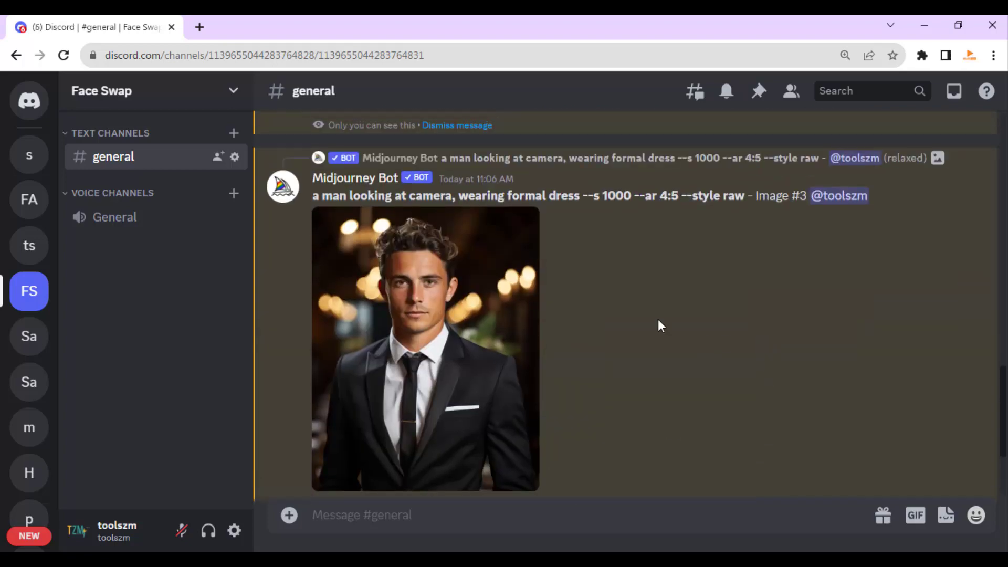
{"action": "scroll", "coordinate": [522, 347], "scroll_direction": "down", "scroll_amount": 2}
{"action": "left_click", "coordinate": [440, 351]}
{"action": "left_click", "coordinate": [418, 479]}
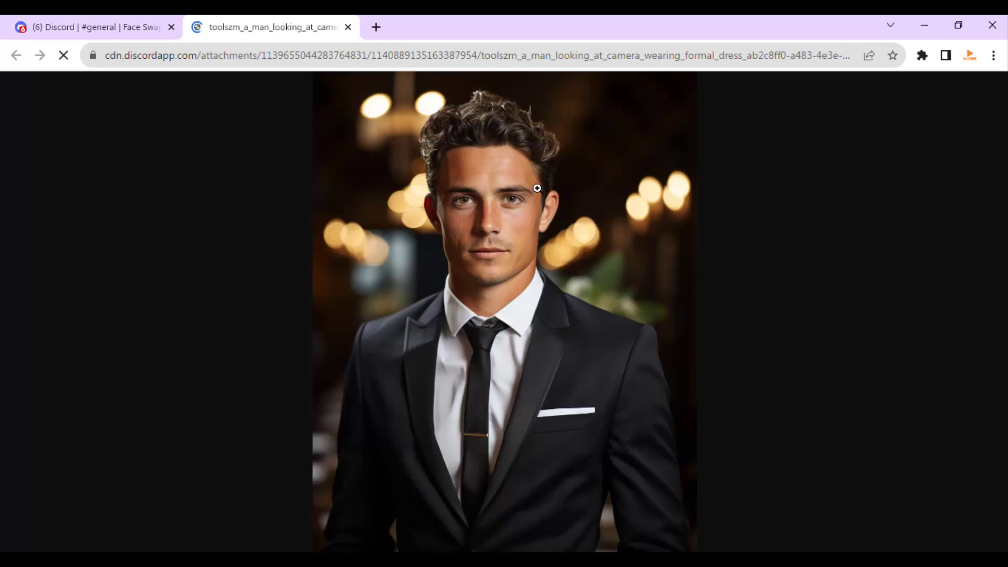
Inspect the upscaled portrait at full size, save it to the computer, and return to the channel by closing its preview
{"action": "left_click", "coordinate": [571, 188]}
{"action": "left_click", "coordinate": [604, 239]}
{"action": "key", "text": "F5"}
{"action": "right_click", "coordinate": [512, 144]}
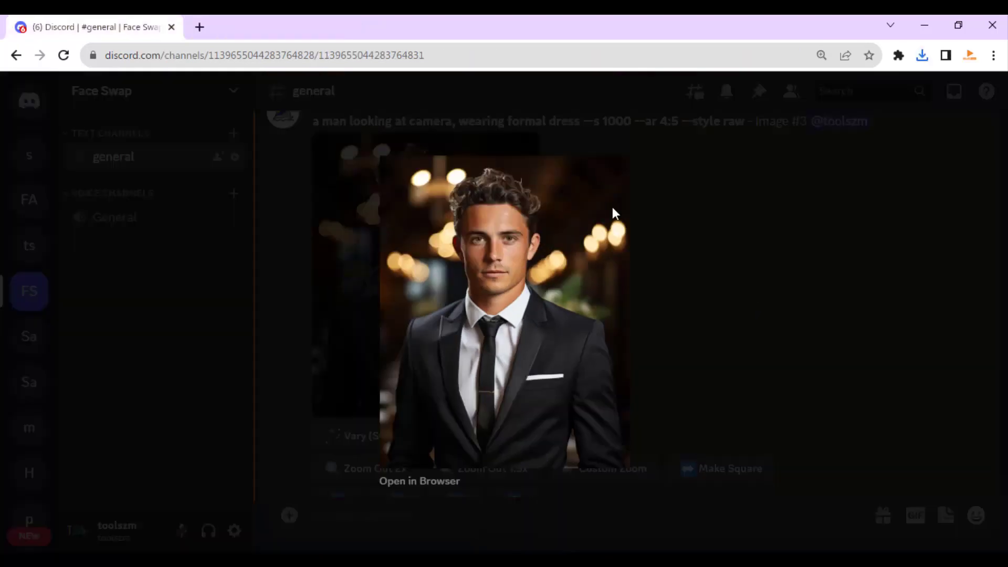
{"action": "key", "text": "Escape"}
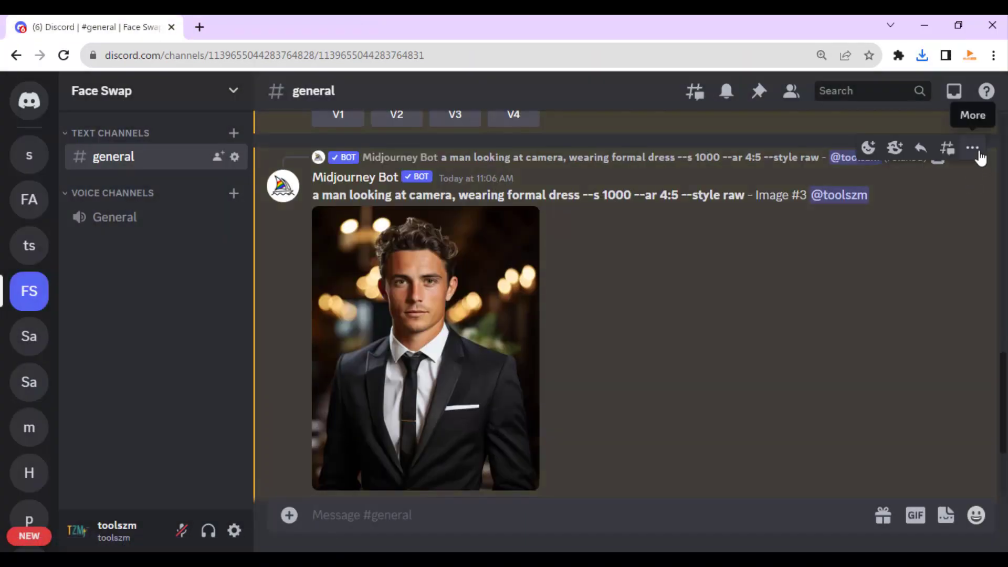
Bring up the deletion confirmation for the Image #3 message, cancel it, and reveal the message's quick delete option
{"action": "left_click", "coordinate": [972, 148]}
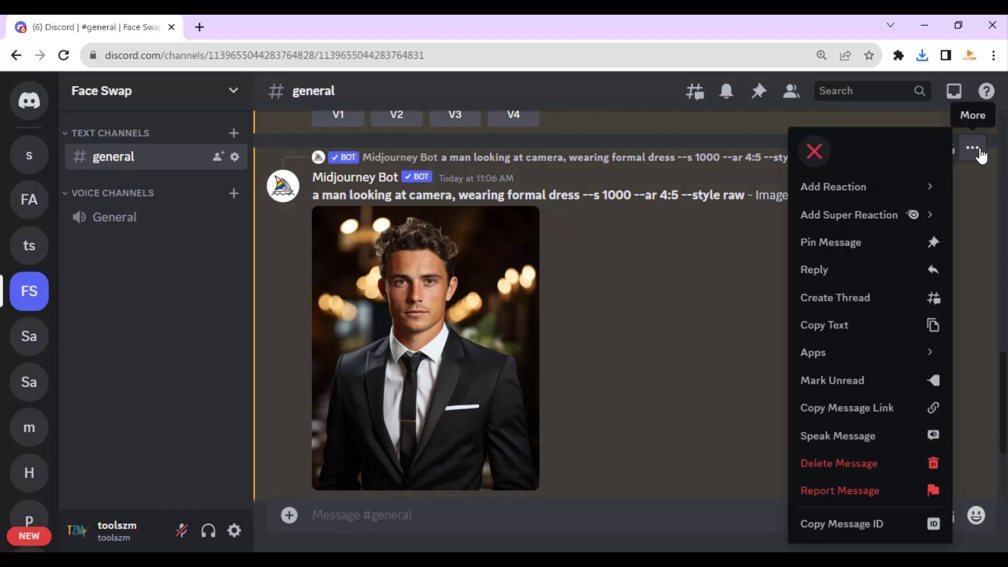
{"action": "left_click", "coordinate": [875, 462]}
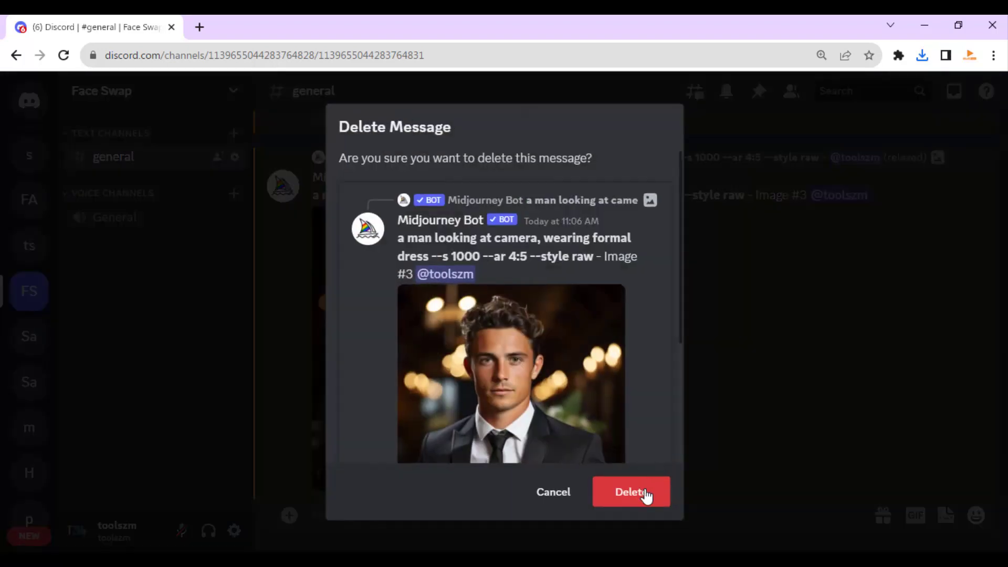
{"action": "left_click", "coordinate": [548, 494]}
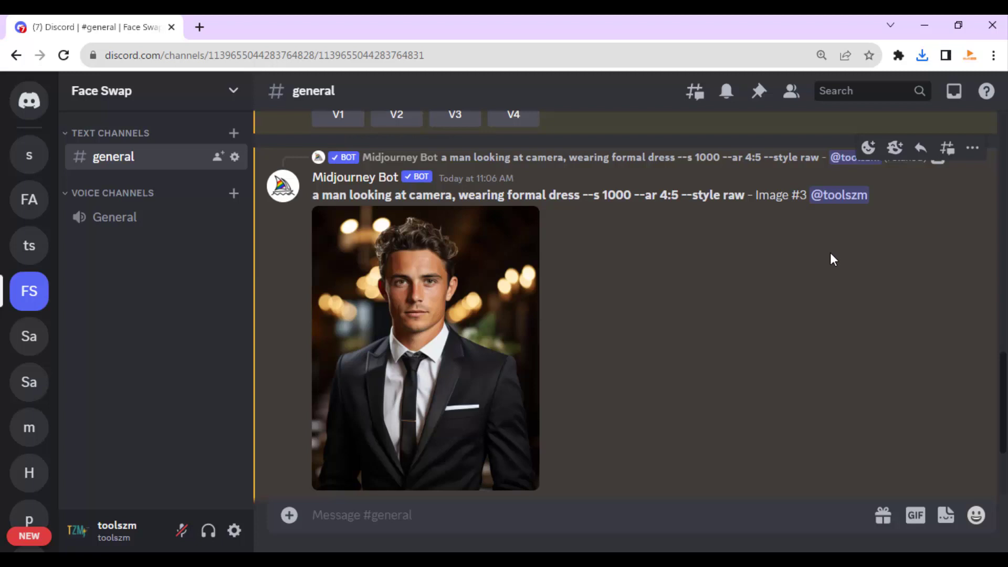
{"action": "key", "text": "shift"}
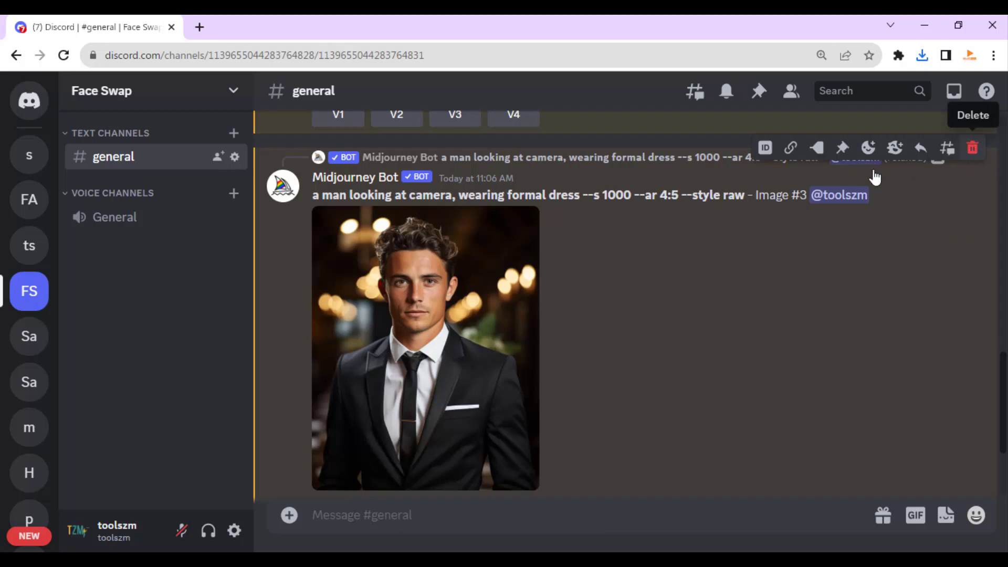
Look over the vary, zoom and pan options of the upscaled portrait and highlight the parameters in its prompt
{"action": "scroll", "coordinate": [533, 407], "scroll_direction": "down", "scroll_amount": 3}
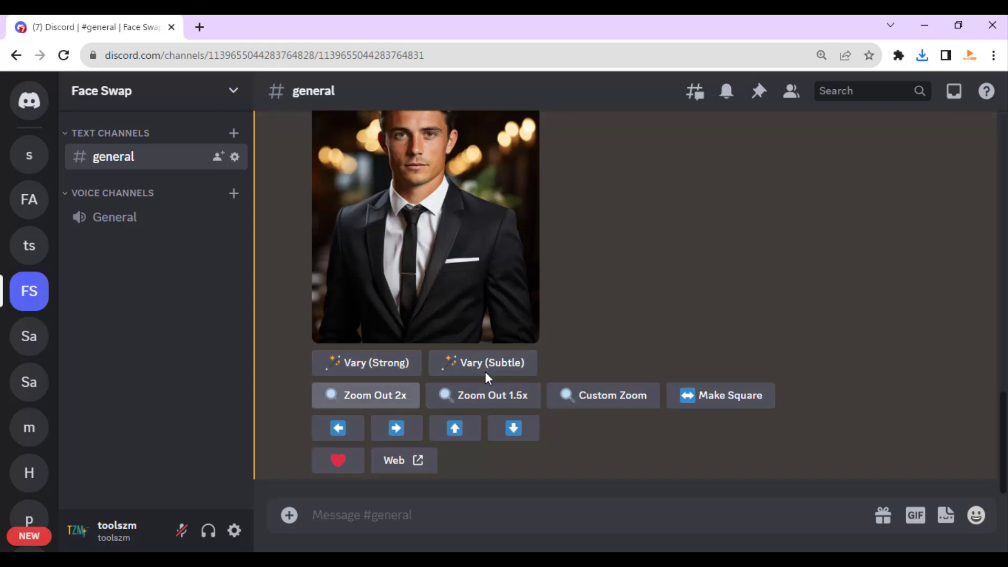
{"action": "scroll", "coordinate": [637, 338], "scroll_direction": "up", "scroll_amount": 2}
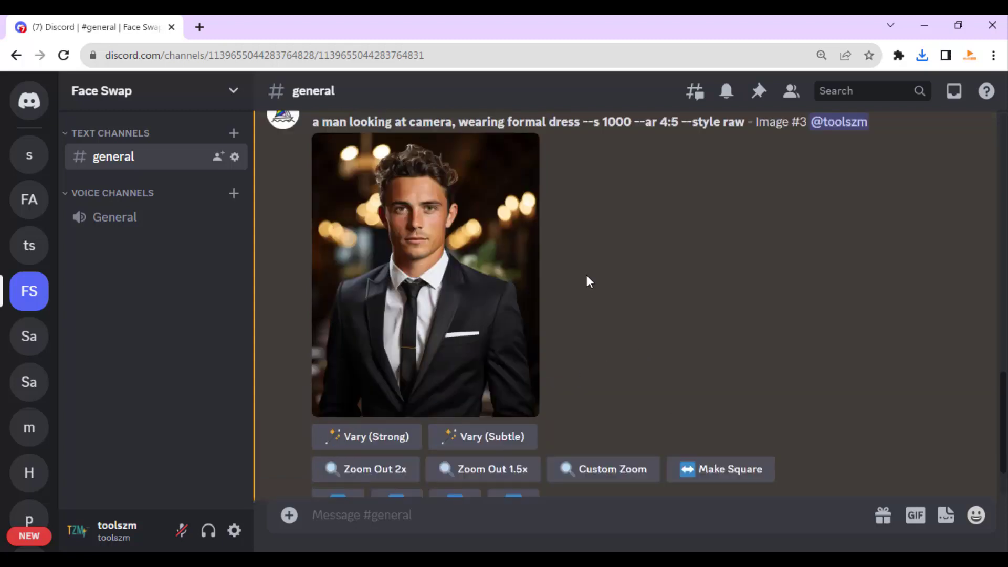
{"action": "scroll", "coordinate": [594, 284], "scroll_direction": "up", "scroll_amount": 2}
{"action": "left_click_drag", "start_coordinate": [587, 197], "coordinate": [769, 198]}
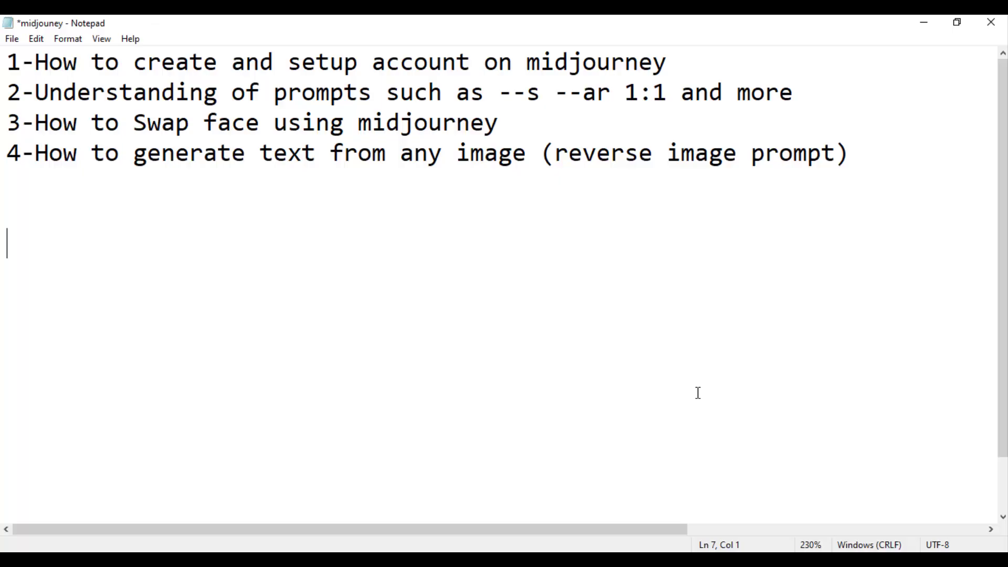
Switch to the Notepad outline and highlight the account setup, prompt parameters and face swap topics in turn
{"action": "left_click_drag", "start_coordinate": [36, 59], "coordinate": [666, 54]}
{"action": "left_click_drag", "start_coordinate": [38, 90], "coordinate": [794, 93]}
{"action": "left_click_drag", "start_coordinate": [49, 123], "coordinate": [495, 129]}
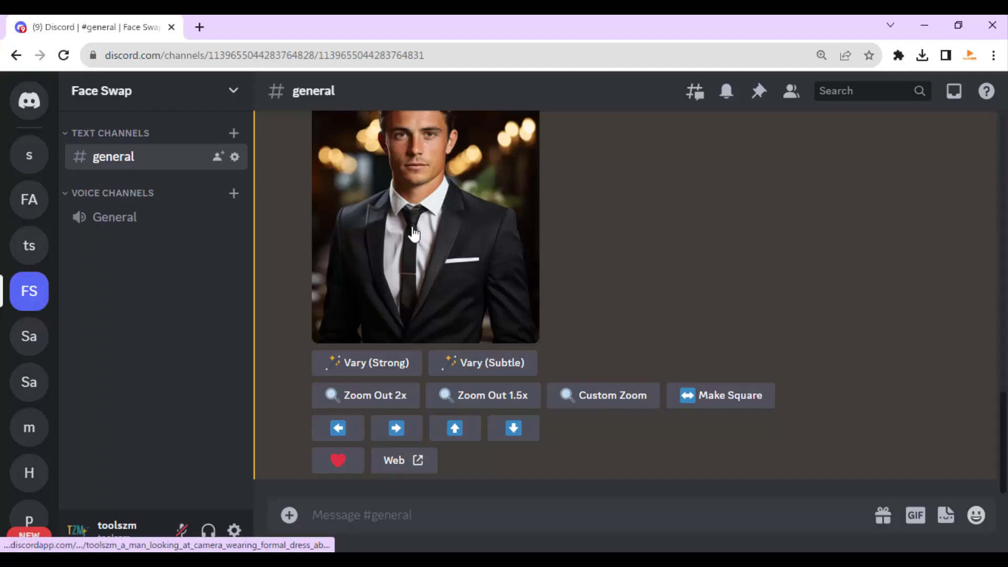
Back in Discord, create a custom server for me and my friends, named with the owner's first name followed by "Face Swap"
{"action": "scroll", "coordinate": [40, 371], "scroll_direction": "down", "scroll_amount": 6}
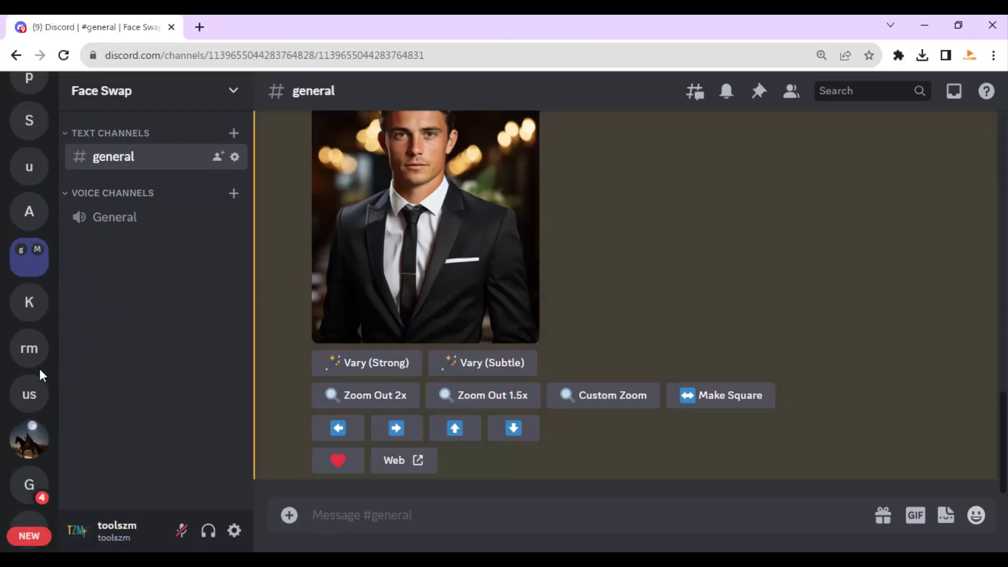
{"action": "scroll", "coordinate": [40, 369], "scroll_direction": "down", "scroll_amount": 3}
{"action": "left_click", "coordinate": [29, 435]}
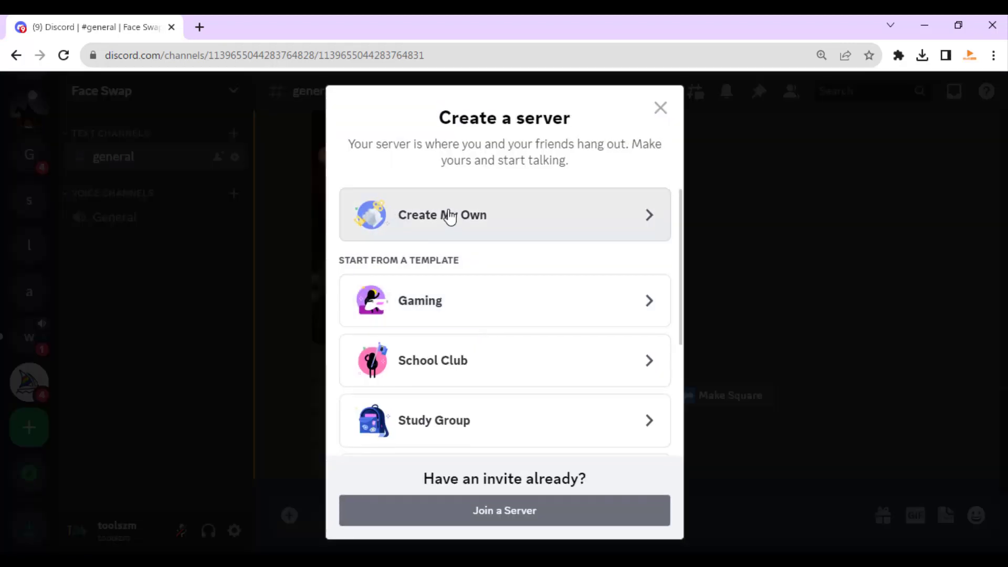
{"action": "left_click", "coordinate": [489, 215]}
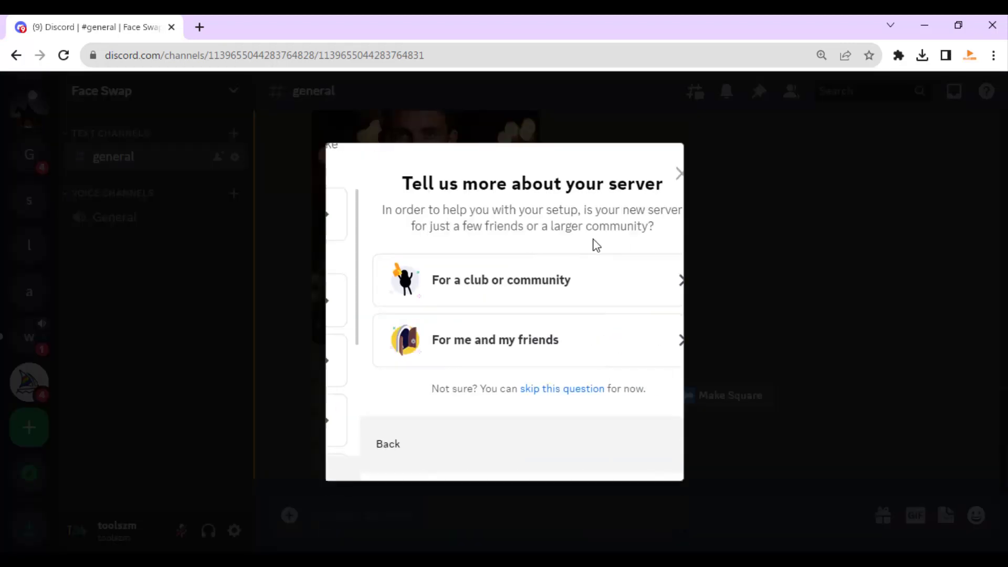
{"action": "left_click", "coordinate": [497, 349]}
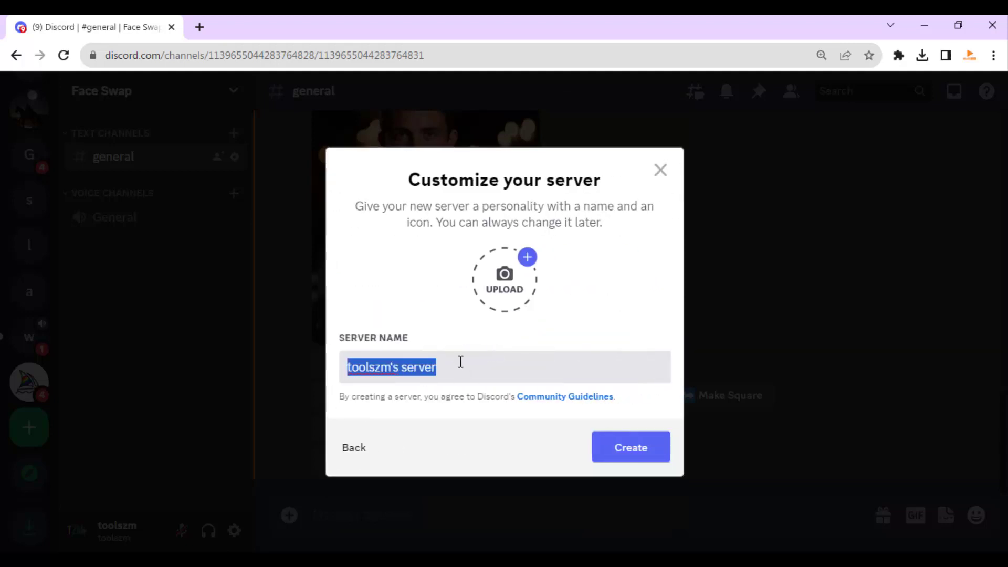
{"action": "type", "text": "Ahsan Face Swap"}
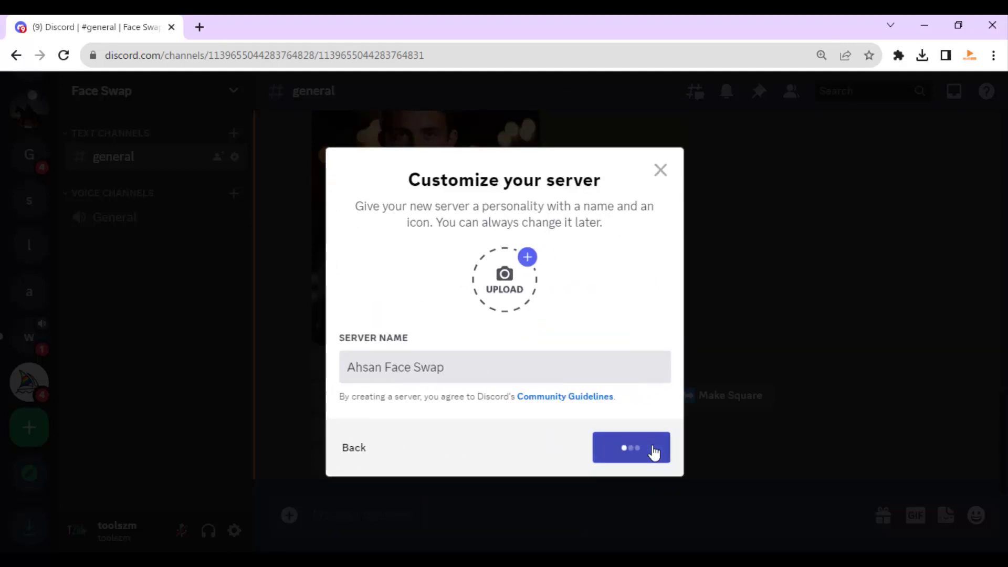
{"action": "left_click", "coordinate": [654, 452]}
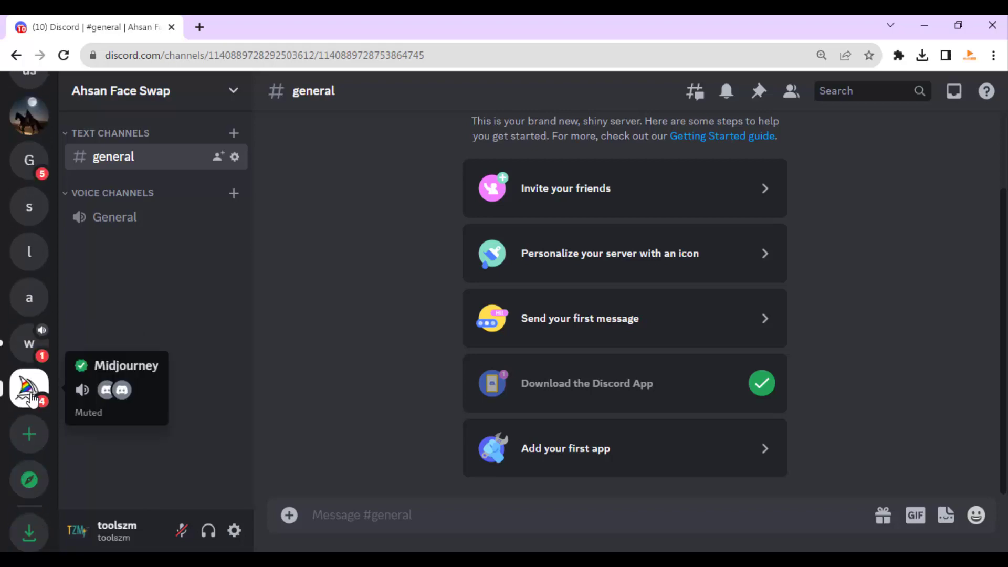
Open the Midjourney server, search its messages for "midjourney", and open the first Midjourney Bot result in its thread
{"action": "left_click", "coordinate": [31, 397]}
{"action": "left_click", "coordinate": [859, 89]}
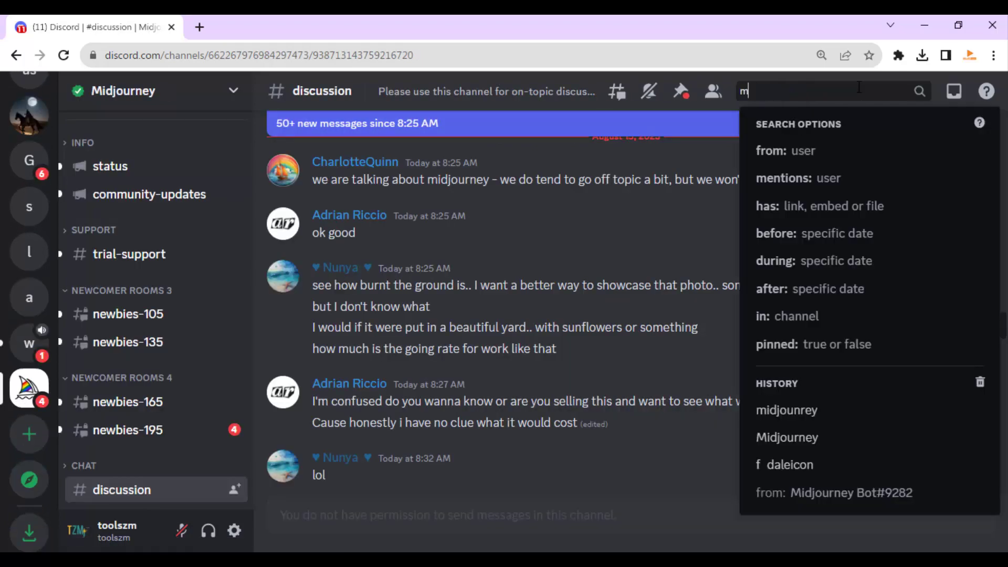
{"action": "type", "text": "midjourney"}
{"action": "key", "text": "Return"}
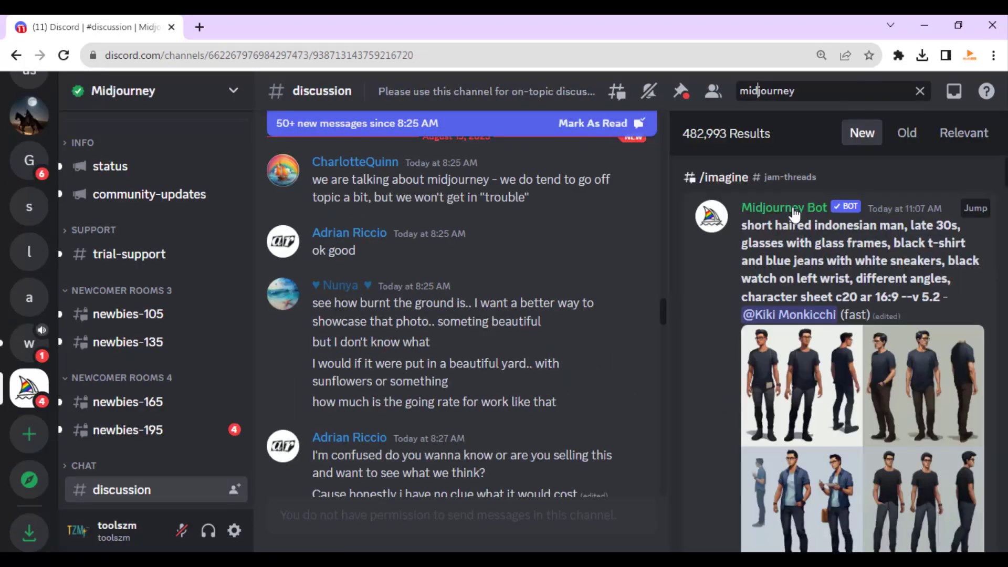
{"action": "left_click", "coordinate": [795, 215]}
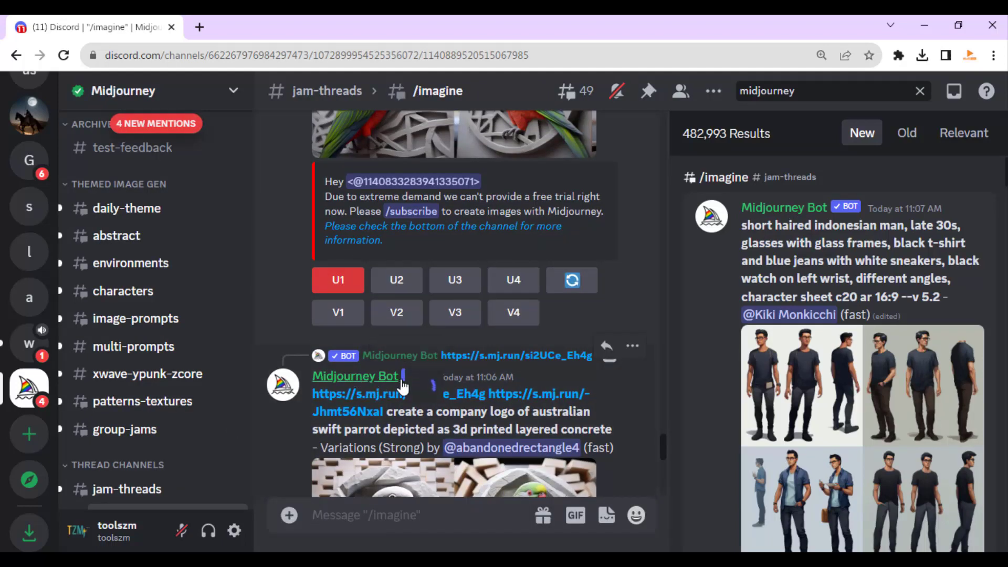
Add the Midjourney Bot to the new Face Swap server, authorizing its requested permissions, and go to that server
{"action": "left_click", "coordinate": [391, 376]}
{"action": "left_click", "coordinate": [525, 258]}
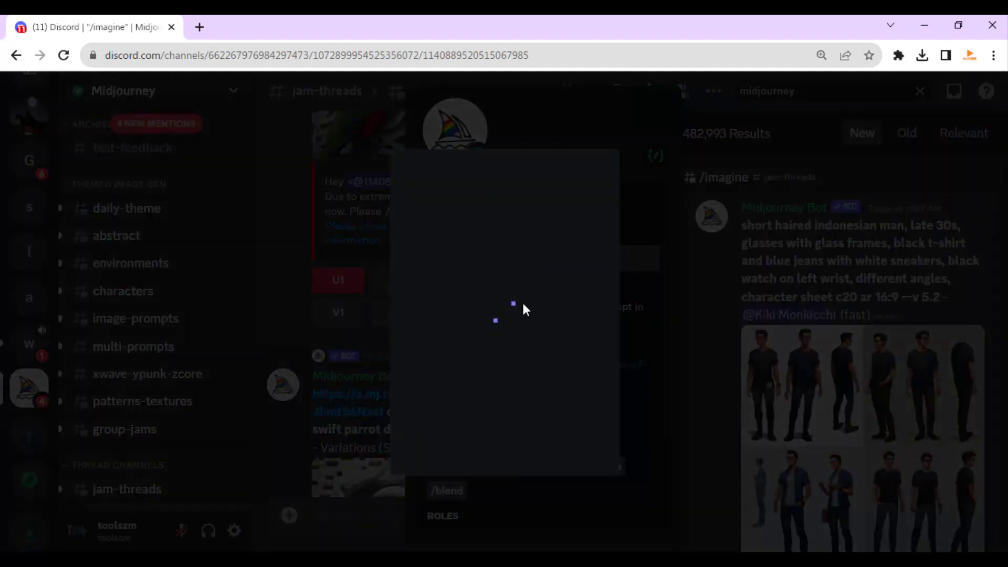
{"action": "left_click", "coordinate": [458, 412]}
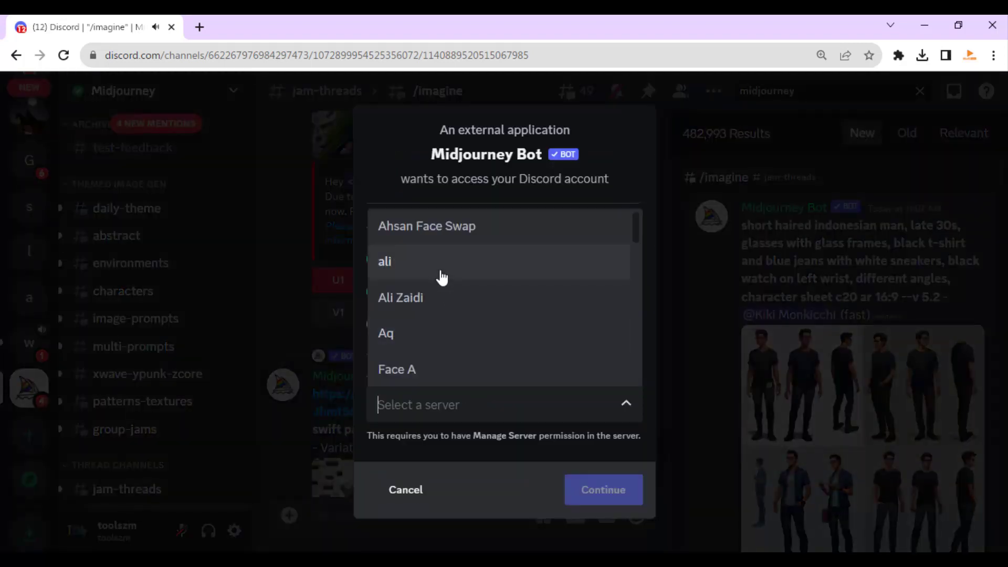
{"action": "left_click", "coordinate": [470, 236]}
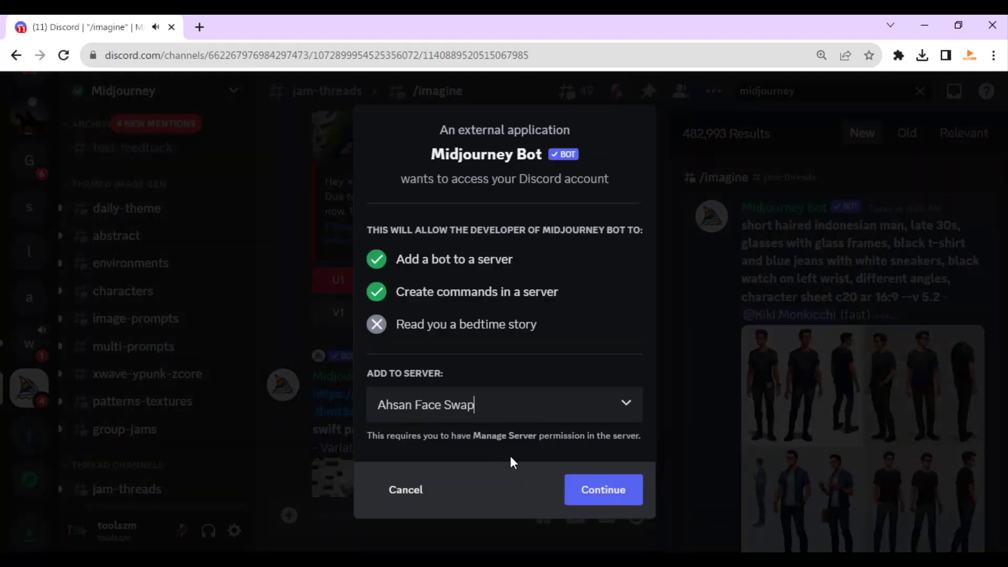
{"action": "left_click", "coordinate": [591, 496]}
{"action": "scroll", "coordinate": [536, 373], "scroll_direction": "down", "scroll_amount": 5}
{"action": "left_click", "coordinate": [604, 490]}
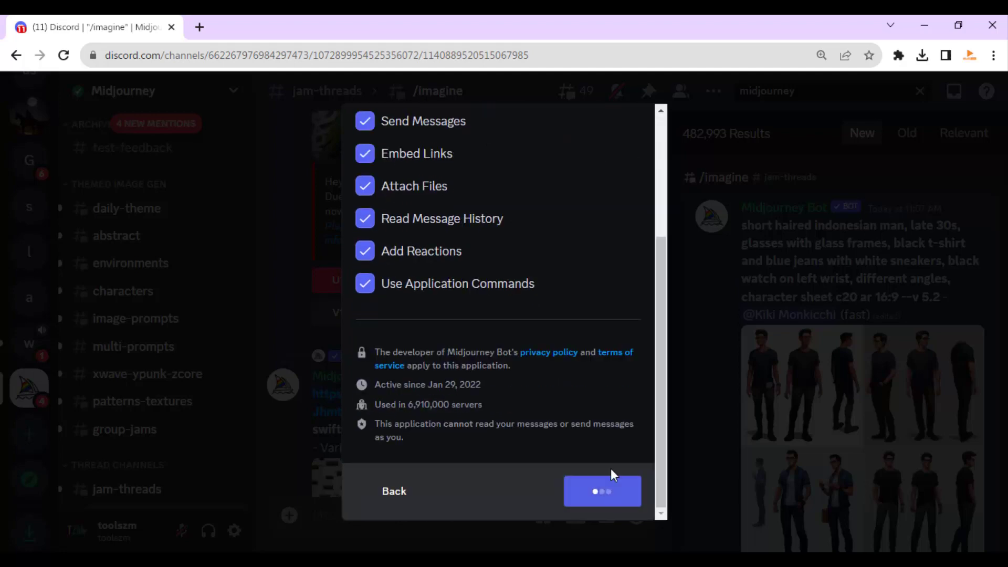
{"action": "left_click", "coordinate": [386, 391]}
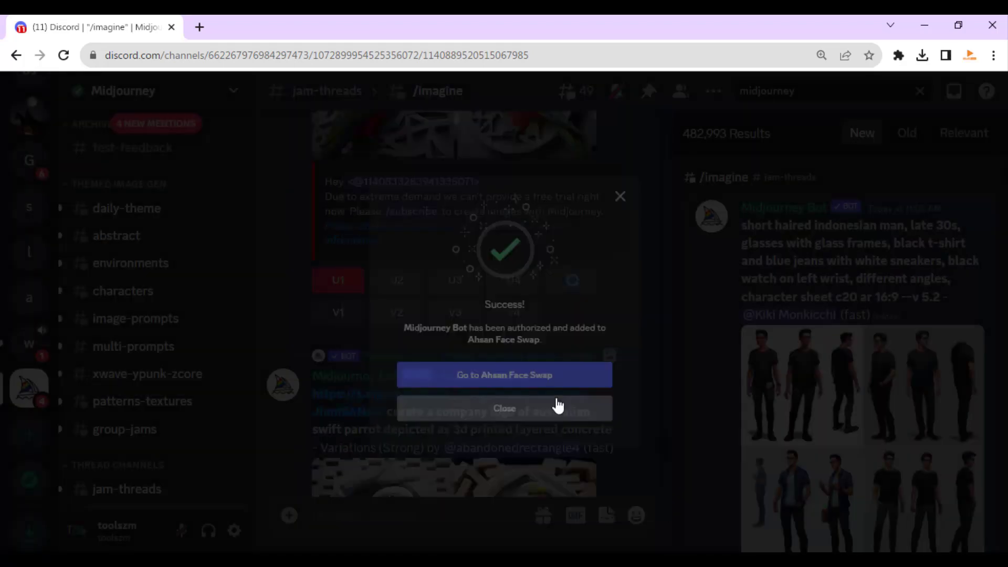
{"action": "left_click", "coordinate": [488, 396]}
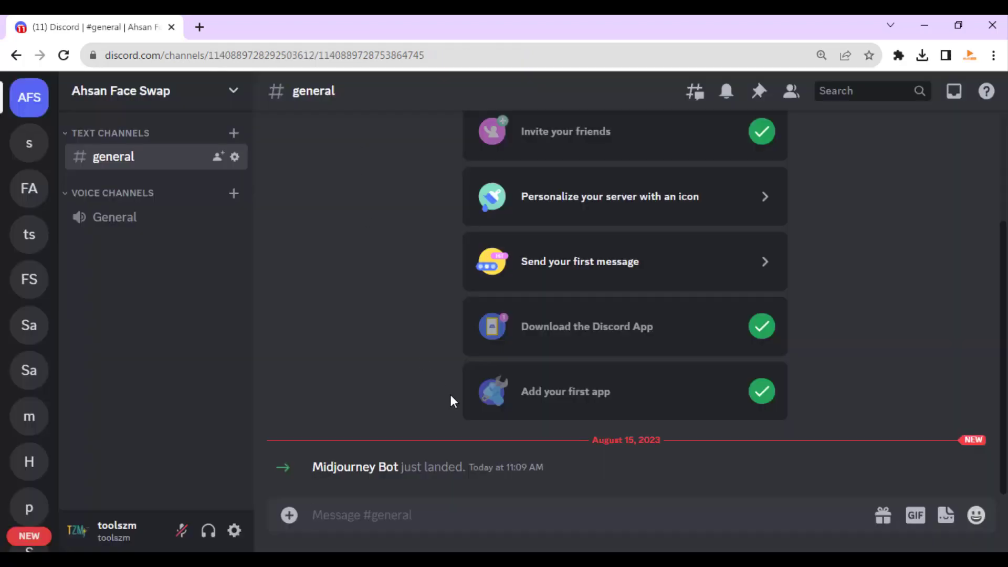
Copy the Discord bot authorization link from the Notepad outline and open it in a new Chrome tab
{"action": "left_click_drag", "start_coordinate": [901, 340], "coordinate": [3, 349]}
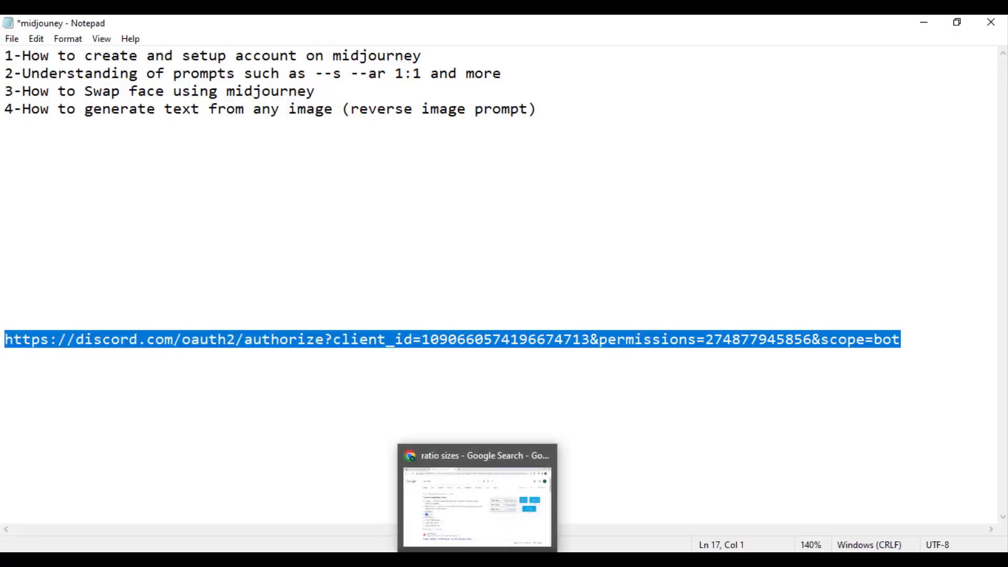
{"action": "left_click", "coordinate": [476, 499]}
{"action": "left_click", "coordinate": [198, 28]}
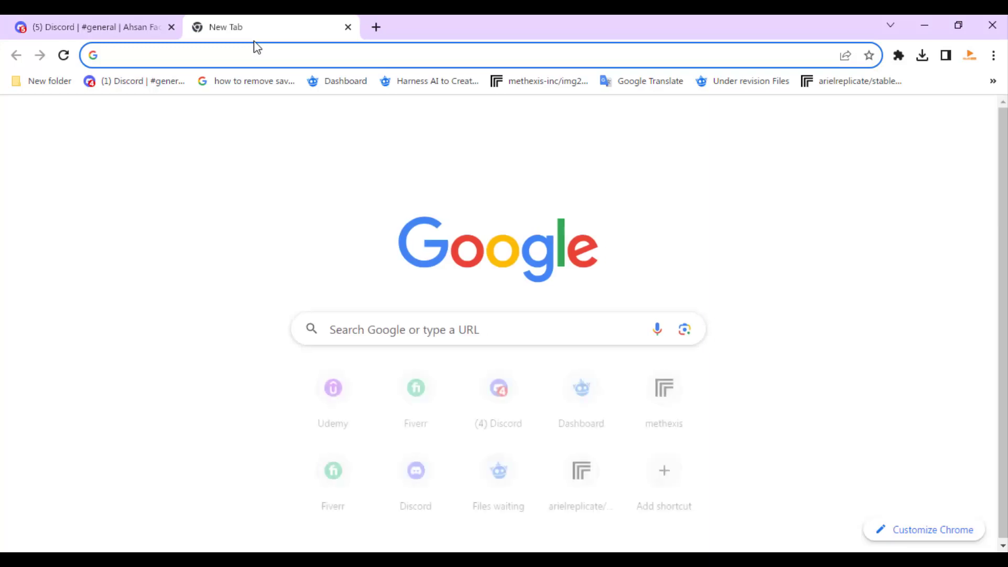
{"action": "key", "text": "ctrl+v"}
{"action": "key", "text": "Return"}
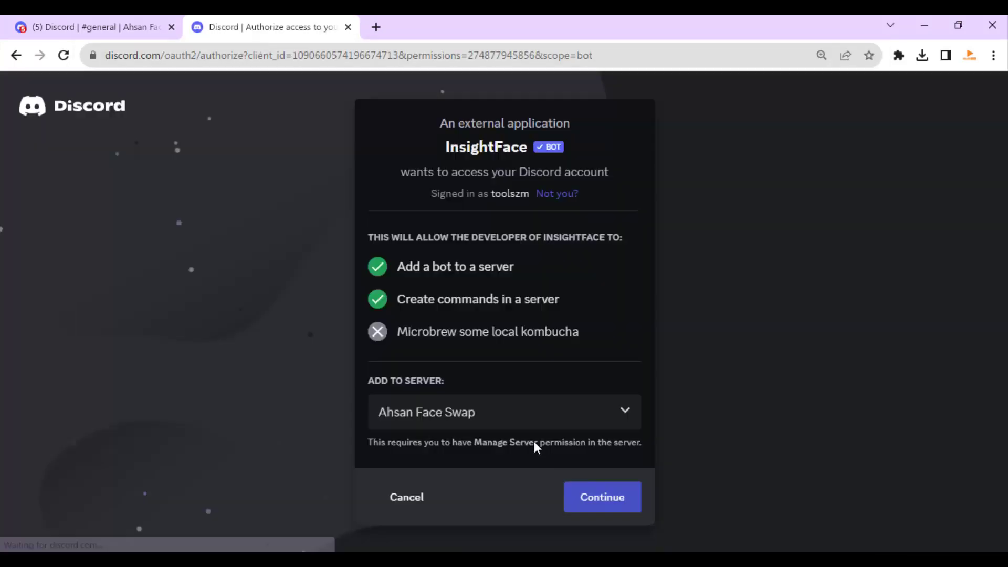
Authorize the InsightFace bot for the new Face Swap server and go to that server
{"action": "left_click", "coordinate": [497, 415]}
{"action": "left_click", "coordinate": [434, 237]}
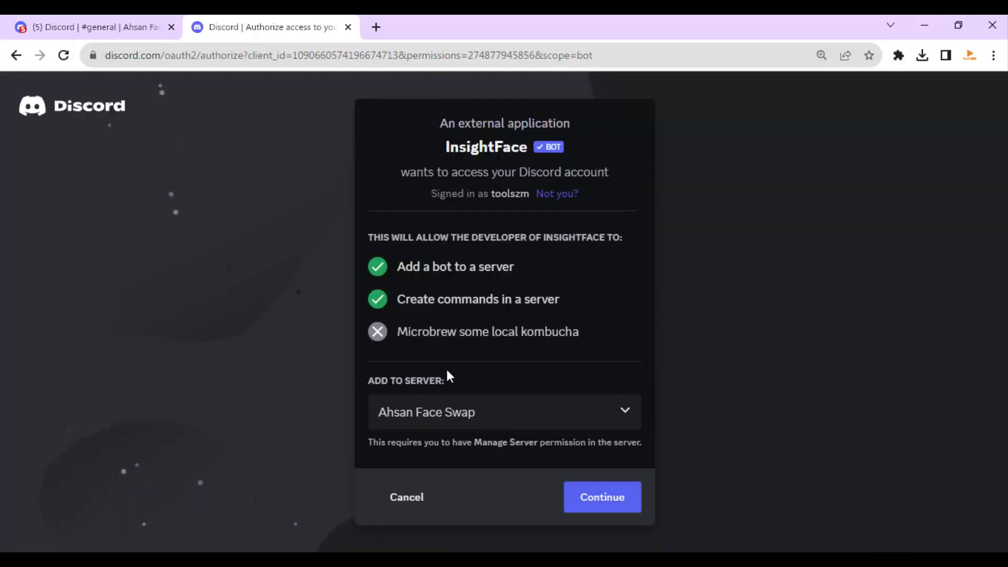
{"action": "left_click", "coordinate": [590, 496]}
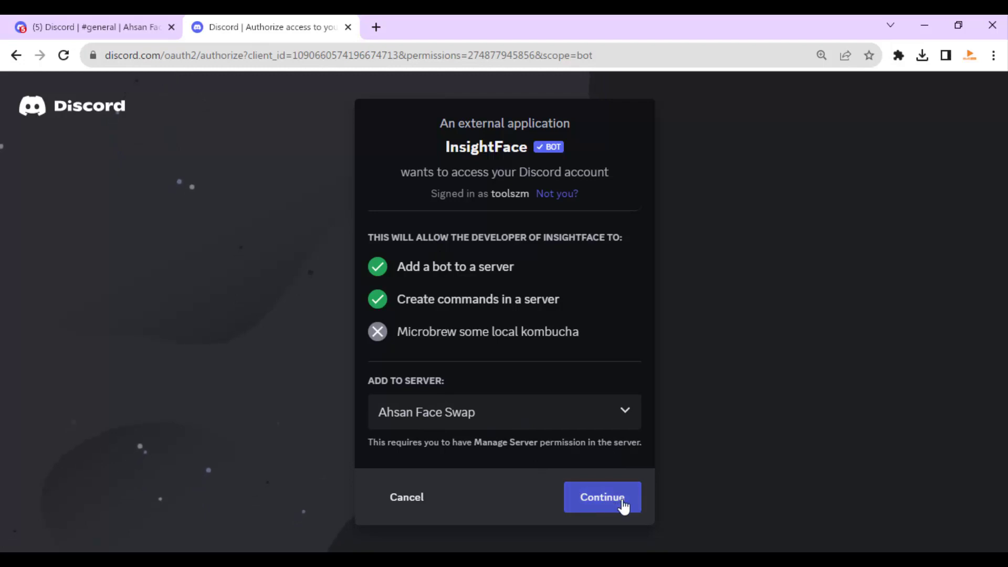
{"action": "left_click", "coordinate": [627, 526]}
{"action": "left_click", "coordinate": [408, 388]}
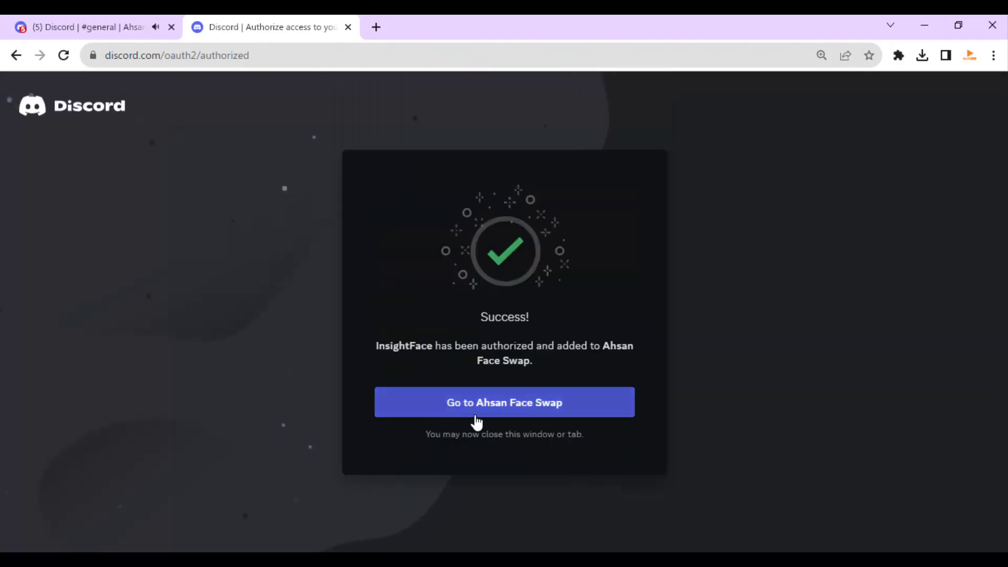
{"action": "left_click", "coordinate": [505, 415]}
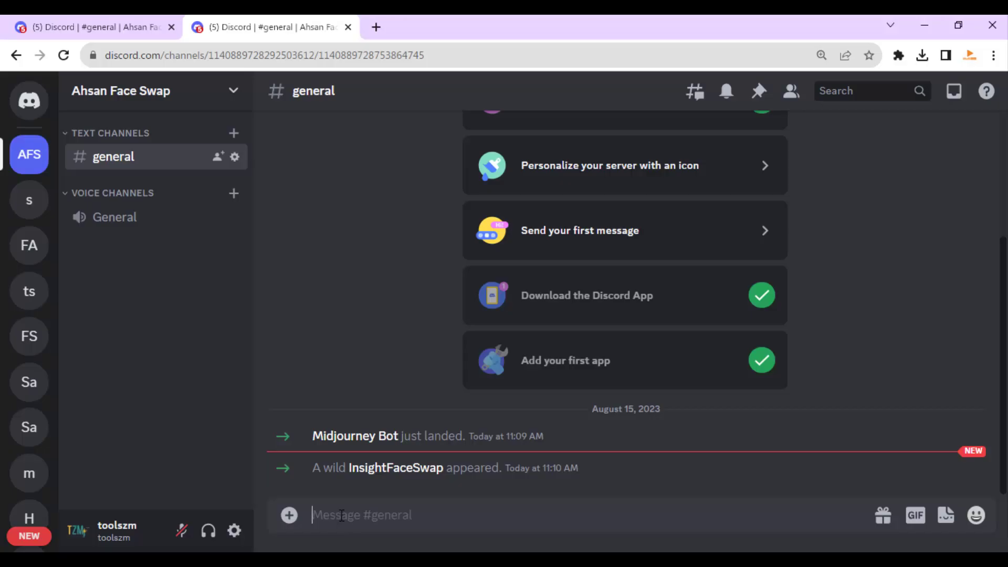
Save a face identity with /saveid, using the idname aq and the image face.png from the Desktop
{"action": "type", "text": "/"}
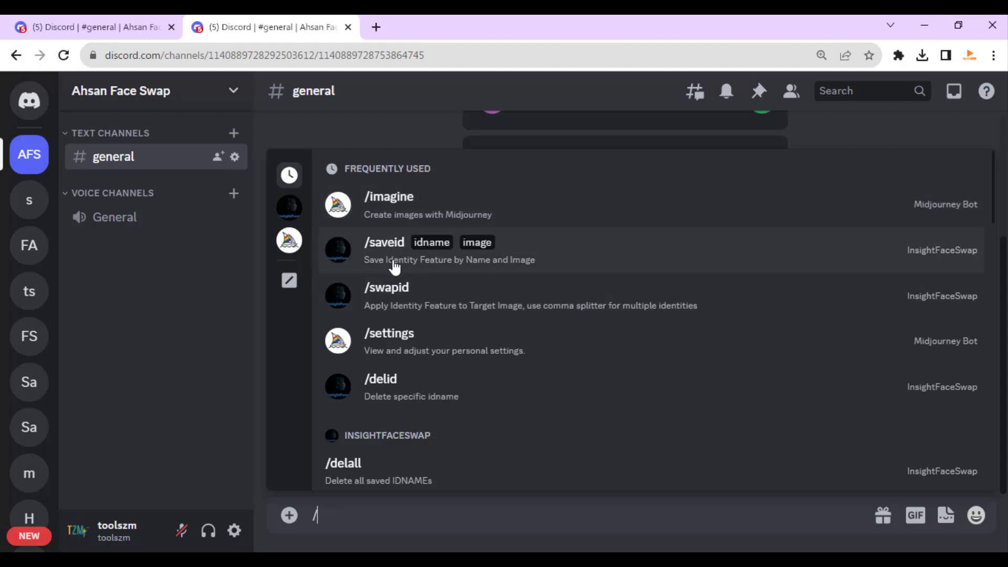
{"action": "key", "text": "Return"}
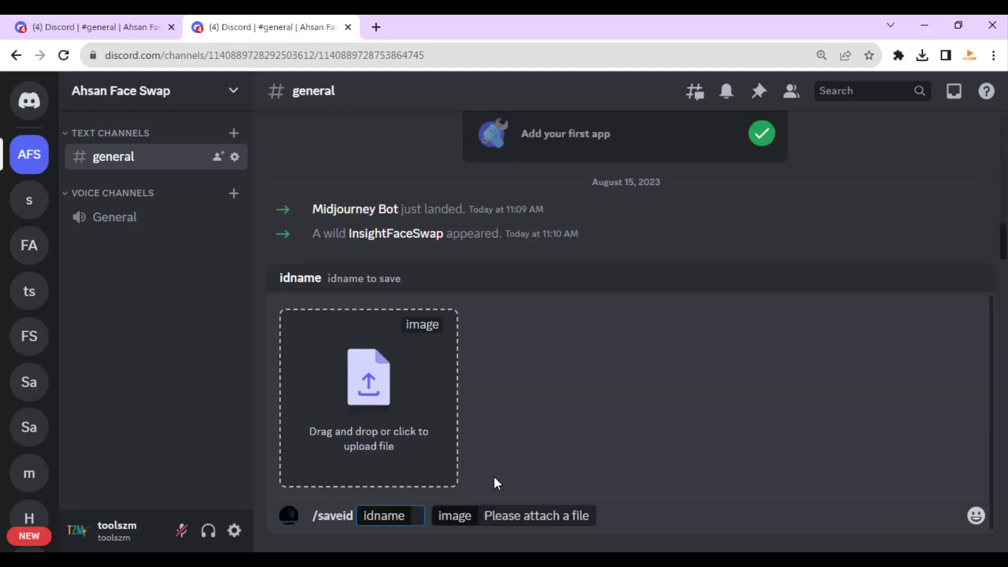
{"action": "type", "text": "aq"}
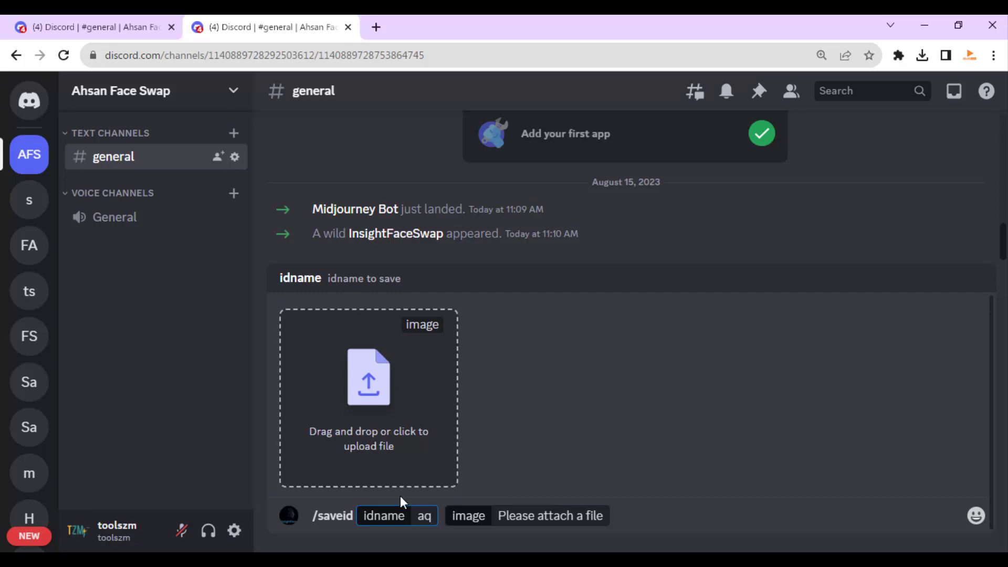
{"action": "left_click", "coordinate": [380, 378]}
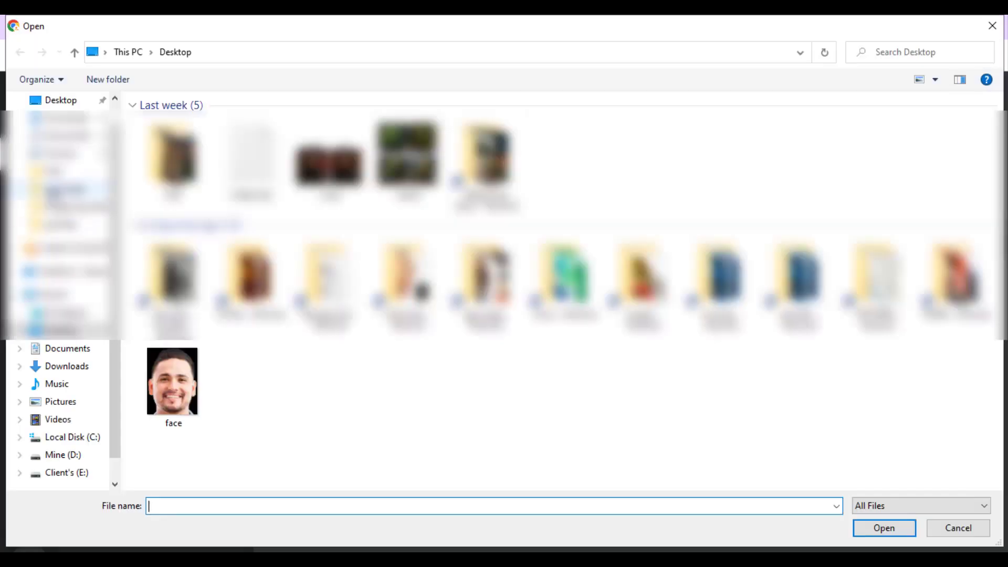
{"action": "double_click", "coordinate": [175, 388]}
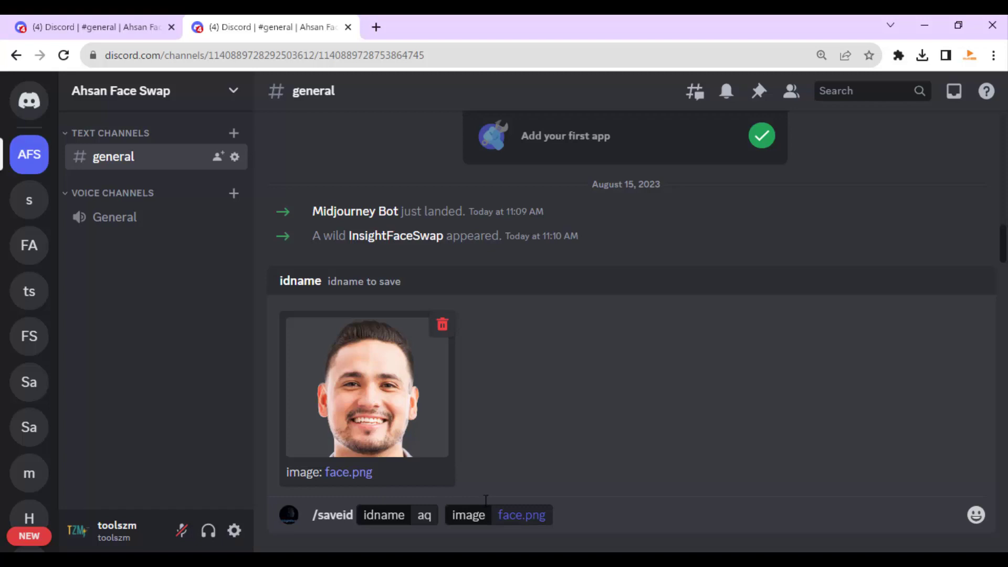
{"action": "key", "text": "Return"}
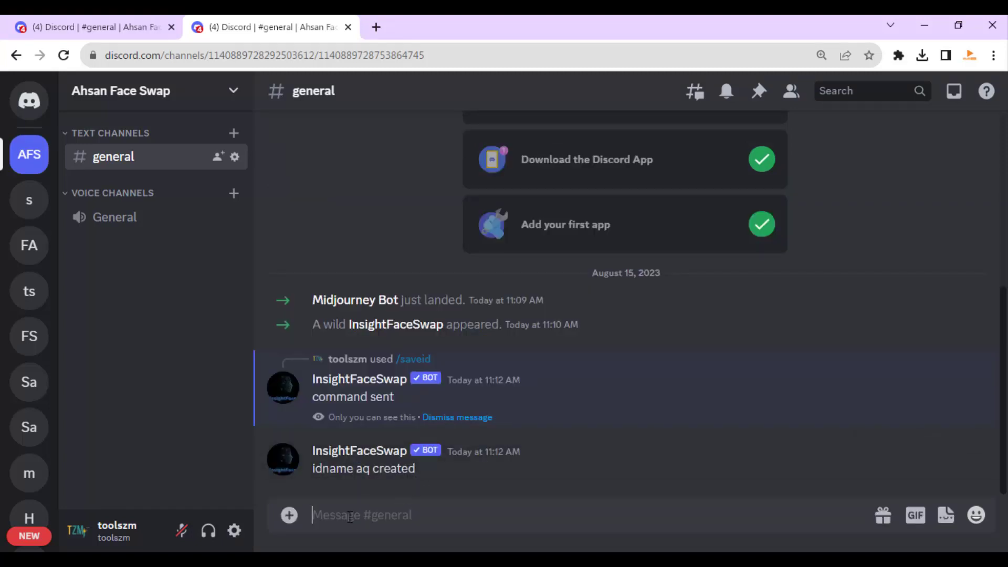
Run /swapid with the idname aq on the downloaded portrait of the man in formal dress
{"action": "type", "text": "/"}
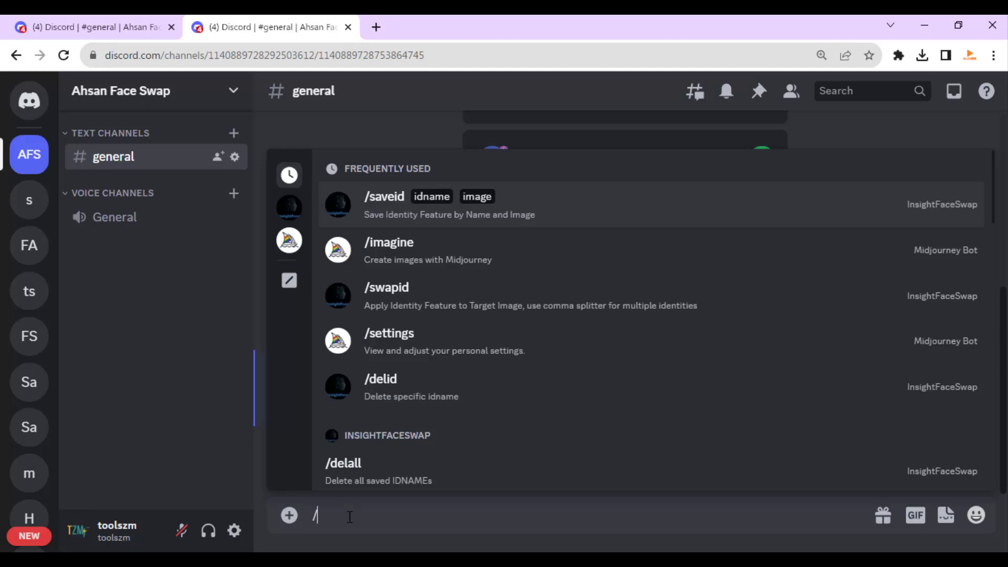
{"action": "left_click", "coordinate": [394, 301]}
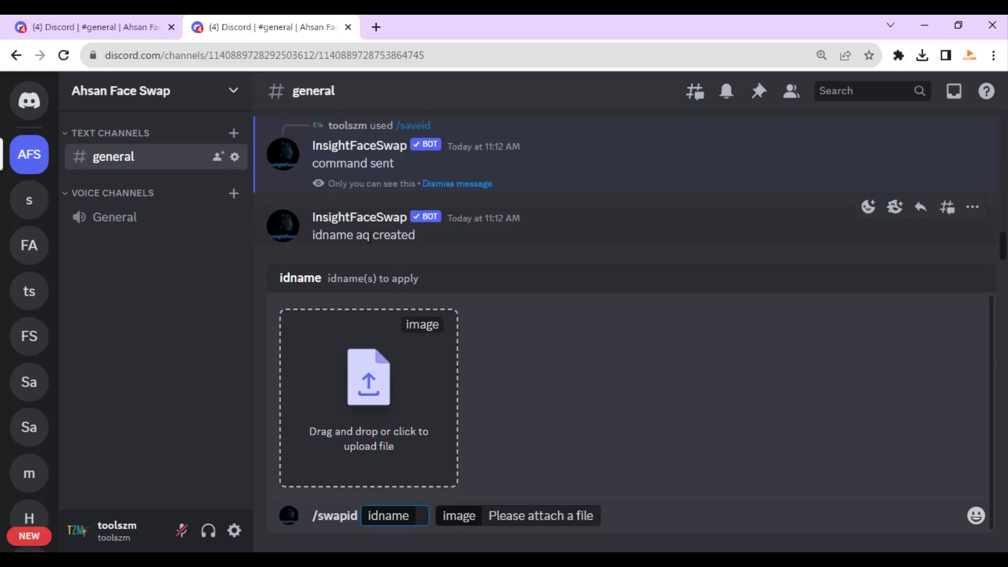
{"action": "type", "text": "aq"}
{"action": "left_click", "coordinate": [385, 408]}
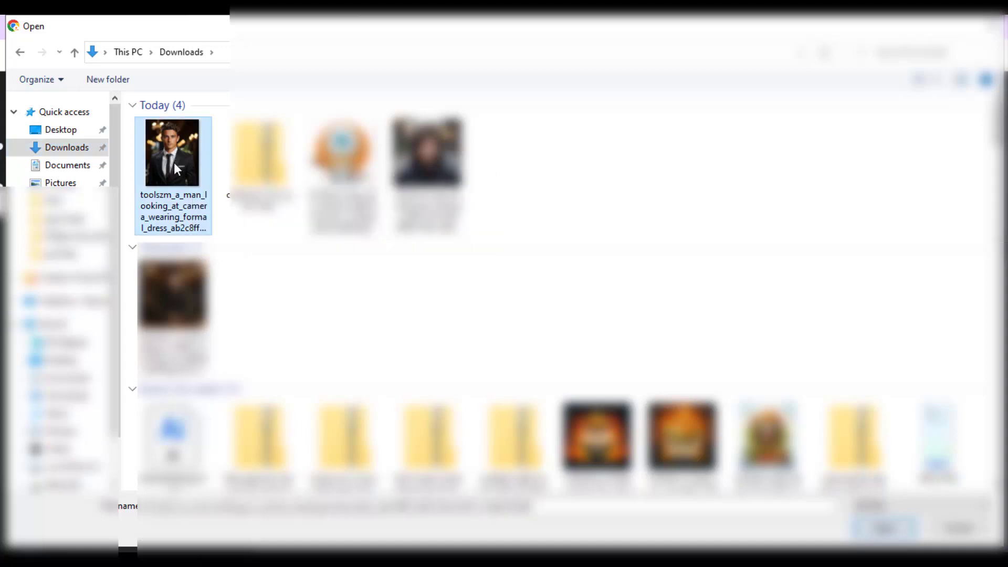
{"action": "double_click", "coordinate": [174, 162]}
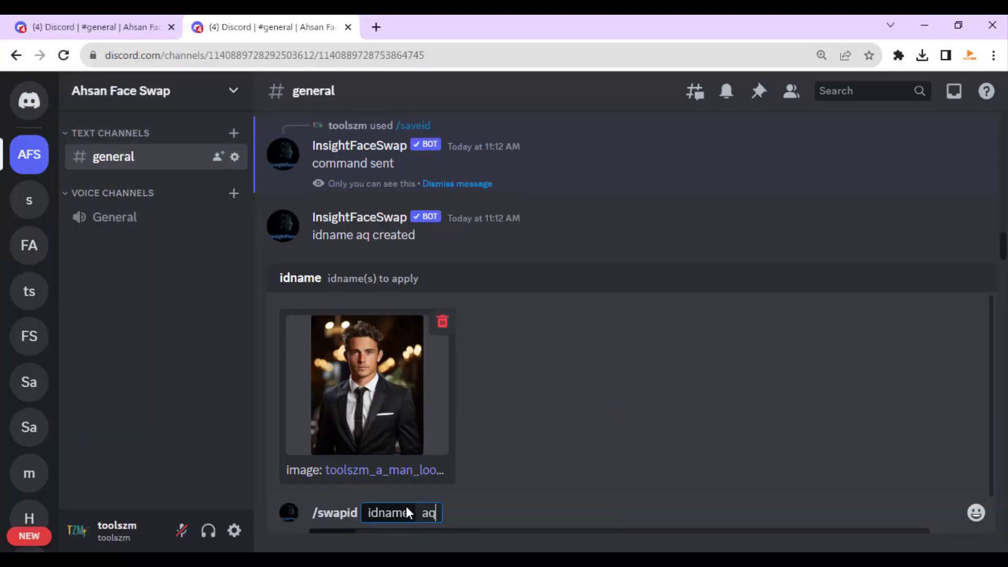
{"action": "key", "text": "Return"}
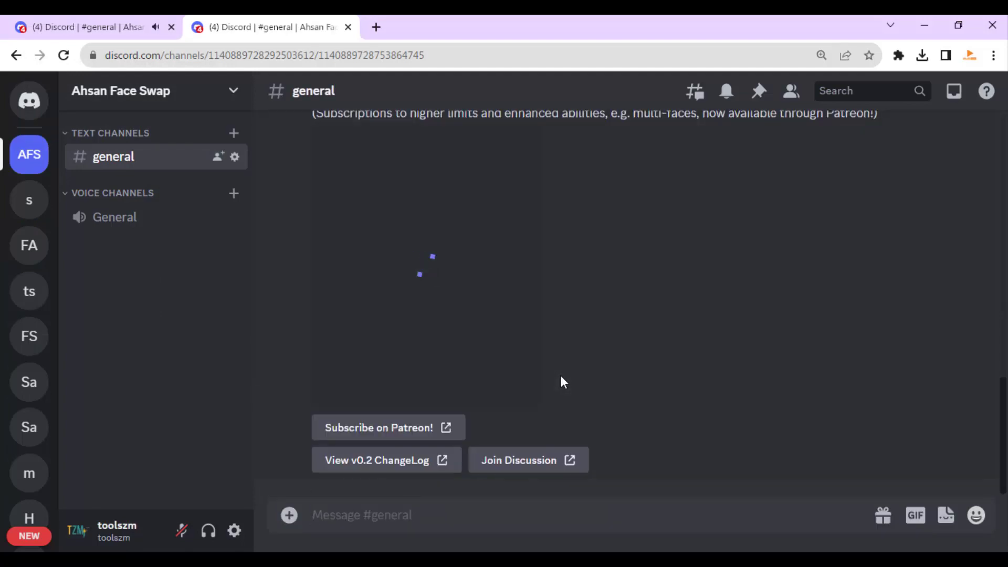
Open the swapped portrait in the browser, compare it with the original image, and return to the Discord channel
{"action": "left_click", "coordinate": [530, 372]}
{"action": "left_click", "coordinate": [420, 481]}
{"action": "key", "text": "alt+Tab"}
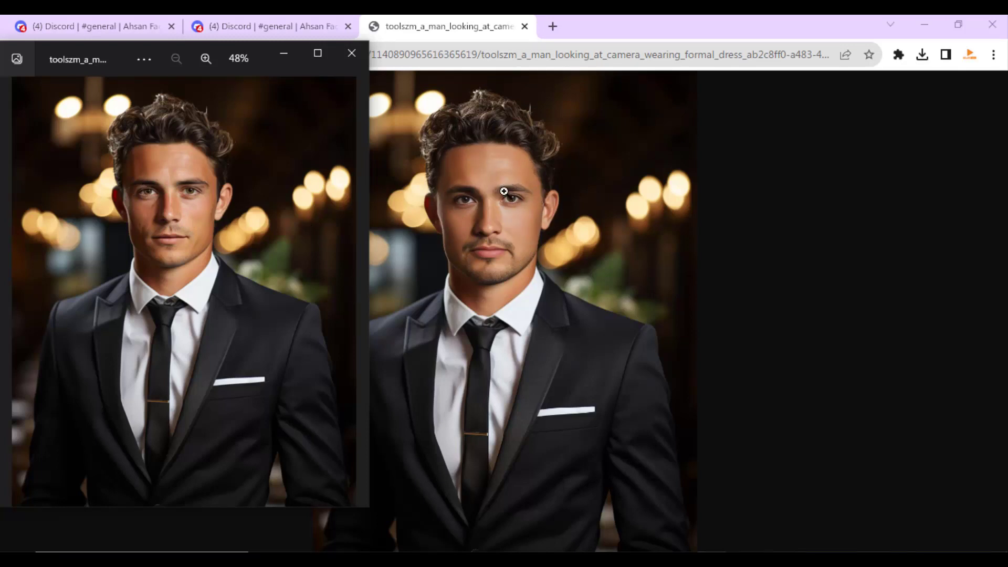
{"action": "left_click", "coordinate": [352, 53]}
{"action": "key", "text": "ctrl+shift+Tab"}
{"action": "left_click", "coordinate": [829, 402]}
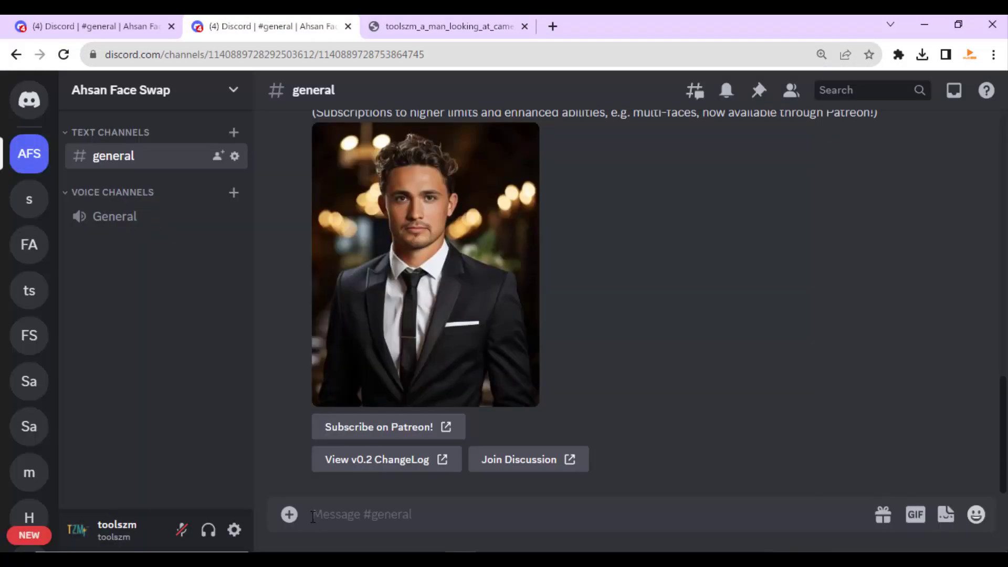
Delete all saved idnames with the InsightFaceSwap /delall command
{"action": "left_click", "coordinate": [288, 514]}
{"action": "left_click", "coordinate": [342, 519]}
{"action": "type", "text": "/"}
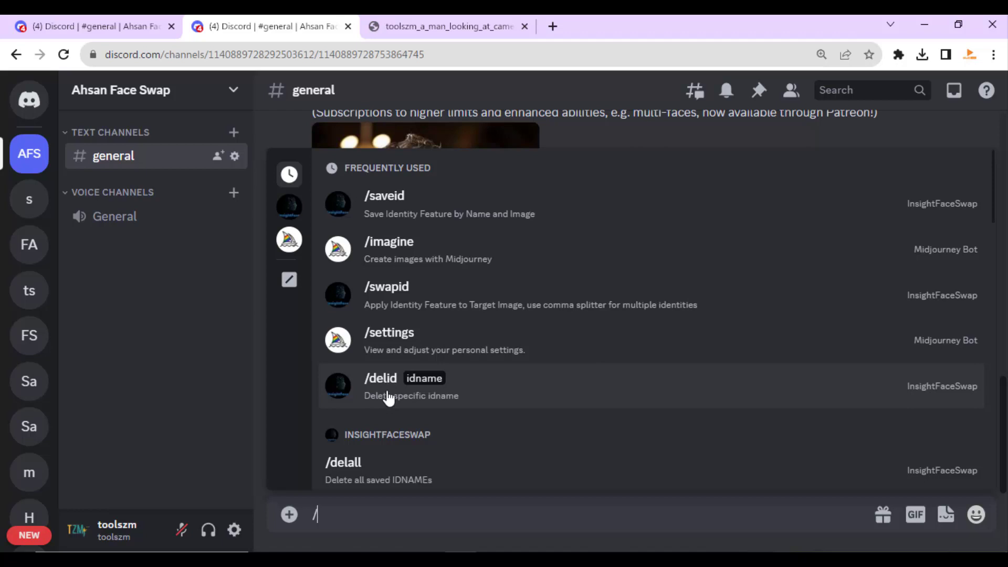
{"action": "scroll", "coordinate": [388, 397], "scroll_direction": "down", "scroll_amount": 1}
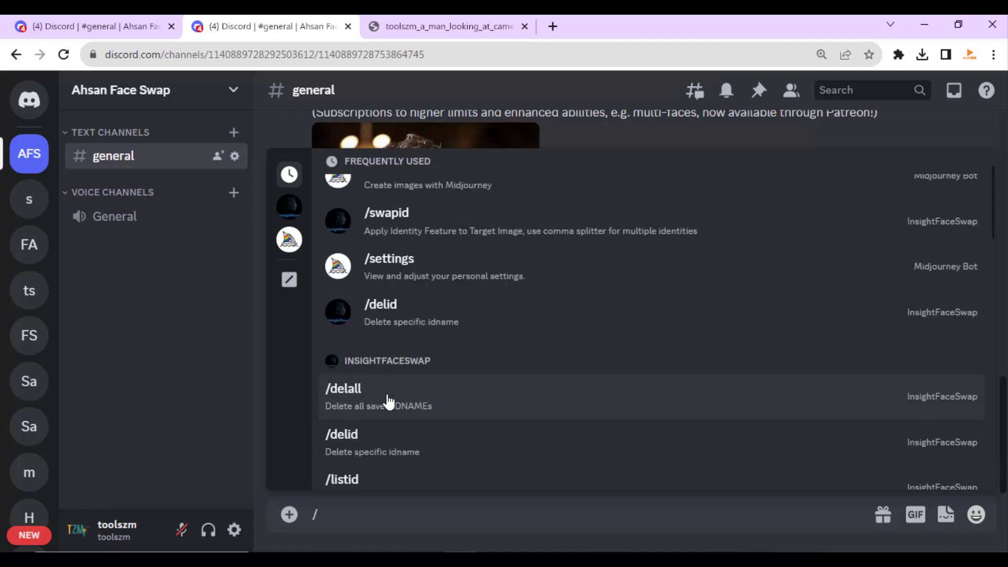
{"action": "left_click", "coordinate": [360, 405]}
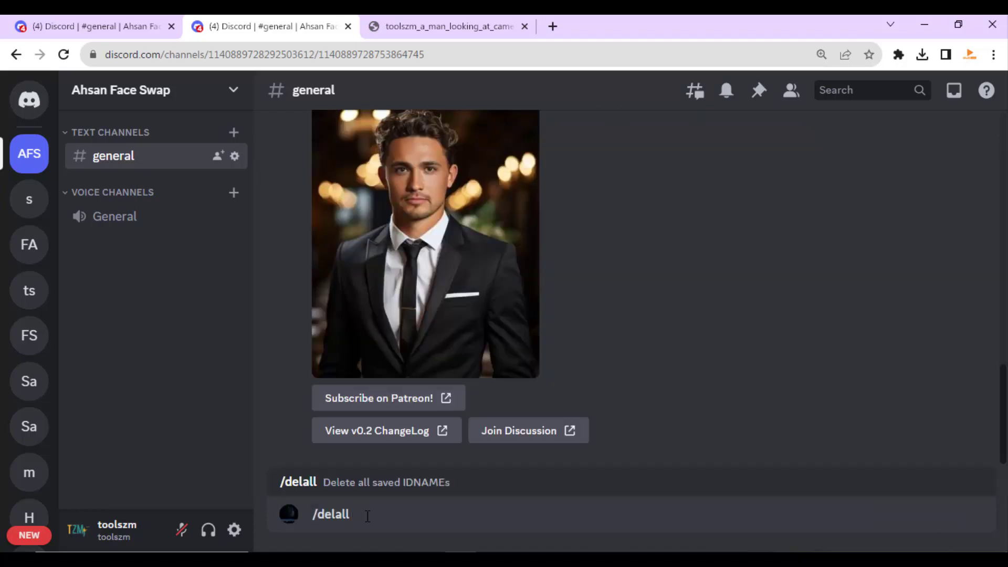
{"action": "key", "text": "Return"}
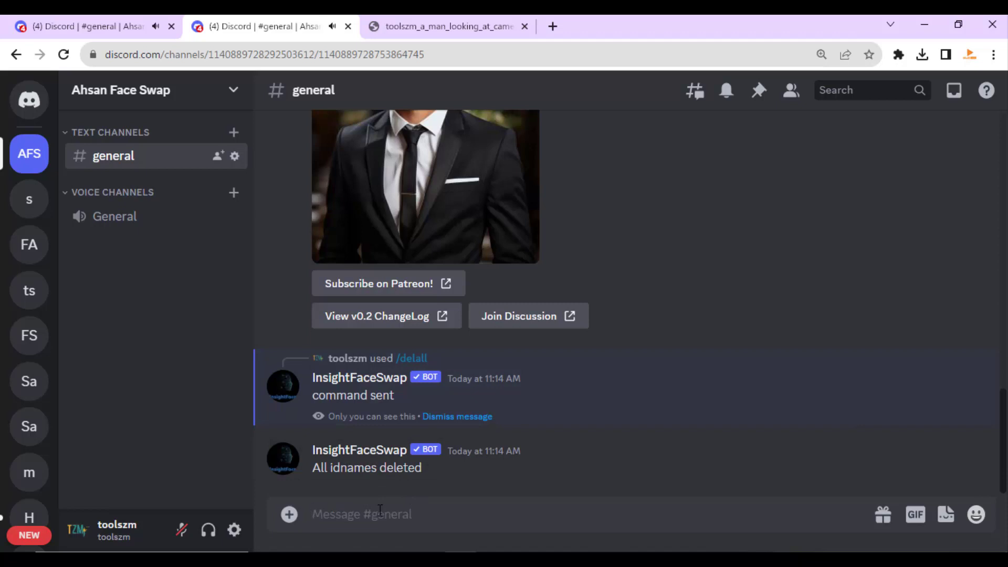
List the saved idnames with the /listid command and highlight the bot's reply
{"action": "type", "text": "/"}
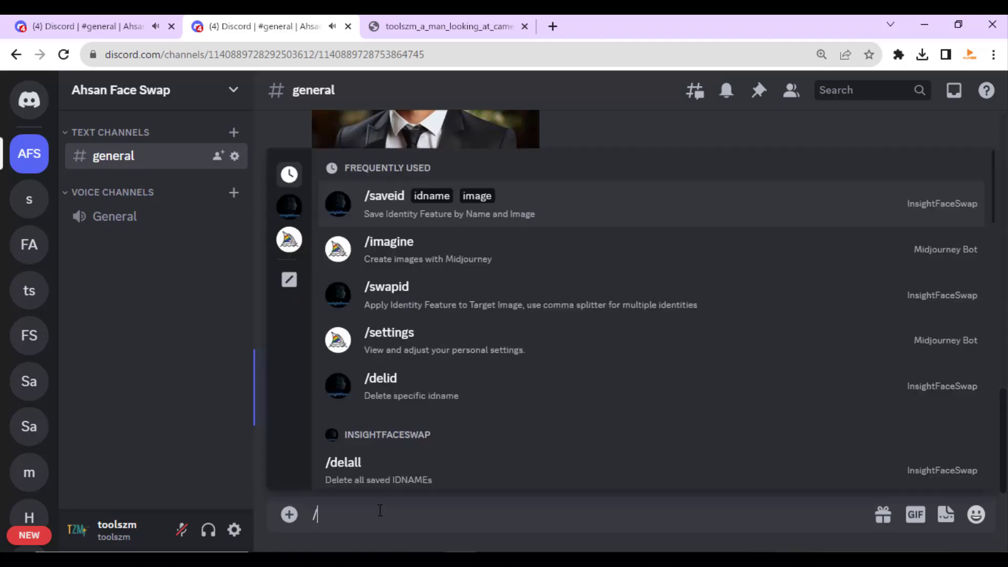
{"action": "scroll", "coordinate": [418, 368], "scroll_direction": "down", "scroll_amount": 4}
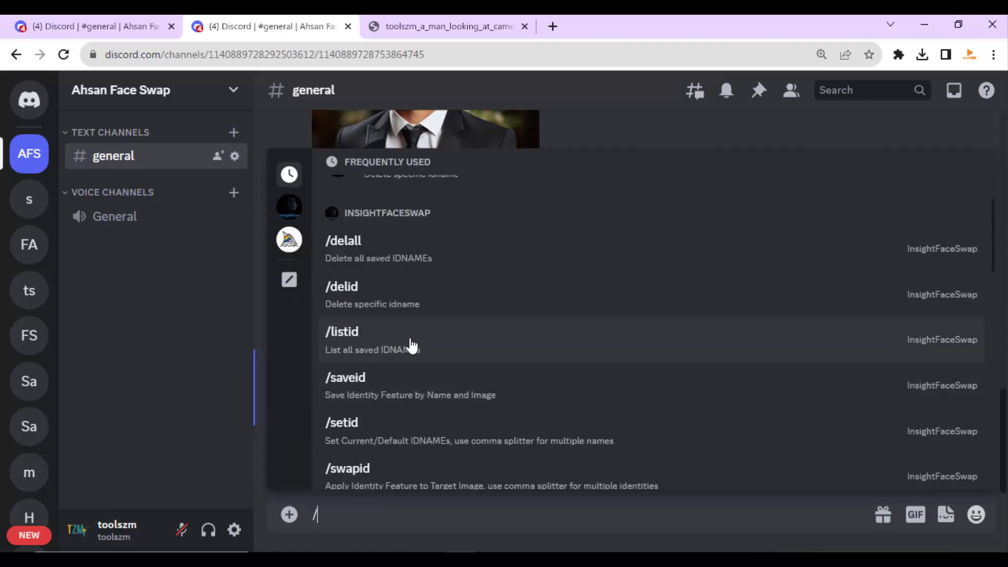
{"action": "left_click", "coordinate": [364, 347]}
{"action": "key", "text": "Return"}
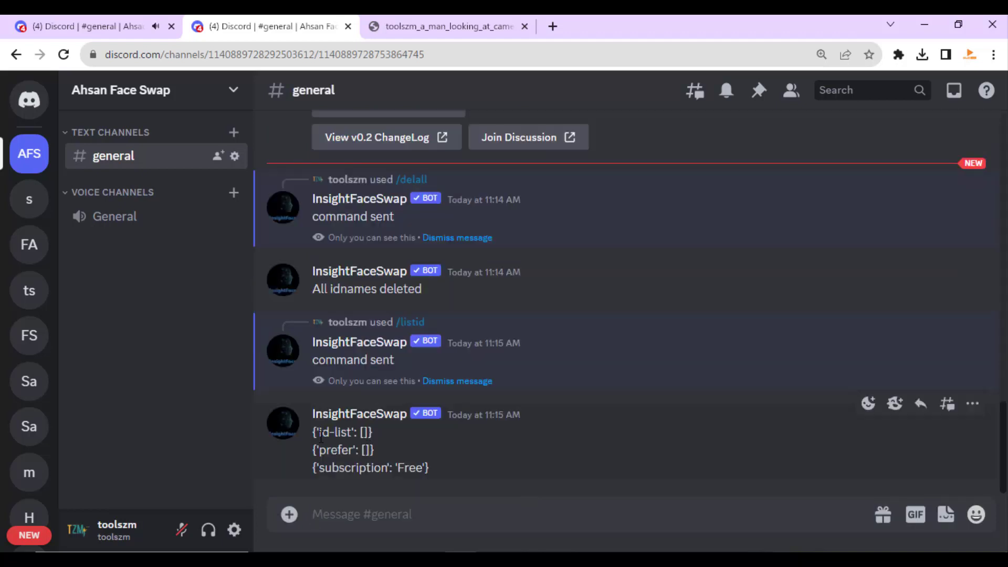
{"action": "left_click_drag", "start_coordinate": [313, 432], "coordinate": [435, 473]}
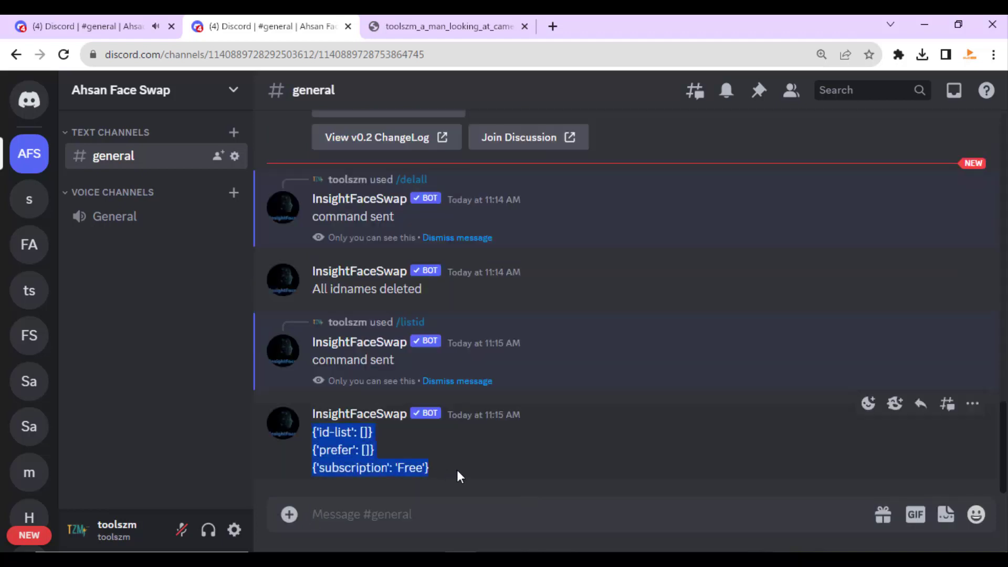
{"action": "left_click", "coordinate": [454, 470]}
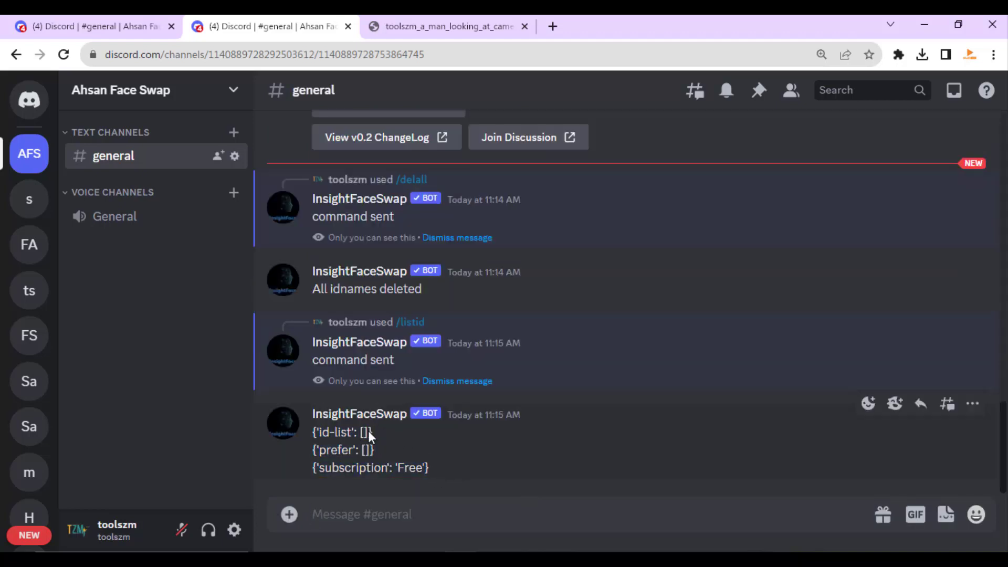
Find the InsightFaceSwap message with the swapped portrait of the man in the black suit and delete it
{"action": "scroll", "coordinate": [471, 387], "scroll_direction": "up", "scroll_amount": 8}
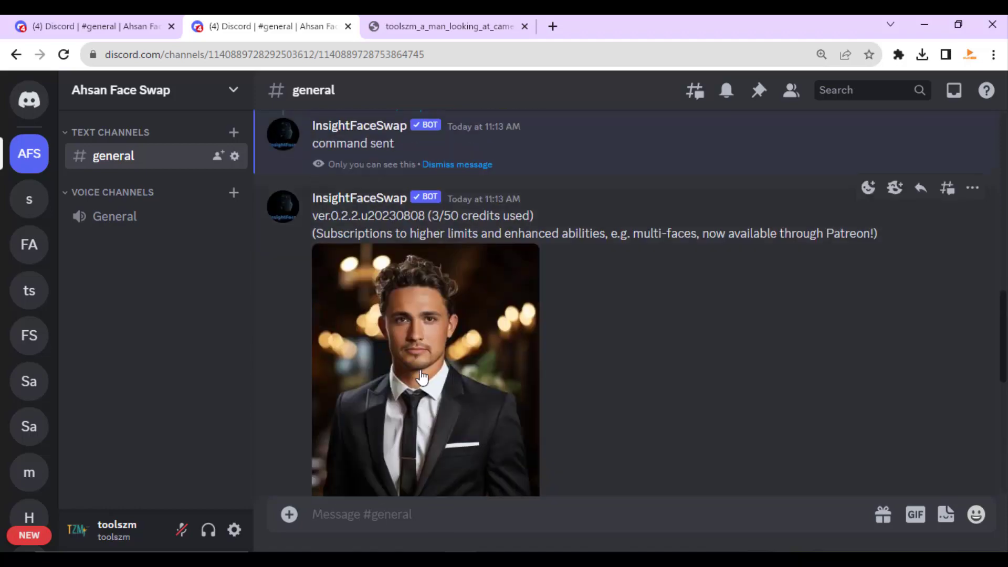
{"action": "scroll", "coordinate": [554, 380], "scroll_direction": "up", "scroll_amount": 4}
{"action": "scroll", "coordinate": [553, 380], "scroll_direction": "down", "scroll_amount": 2}
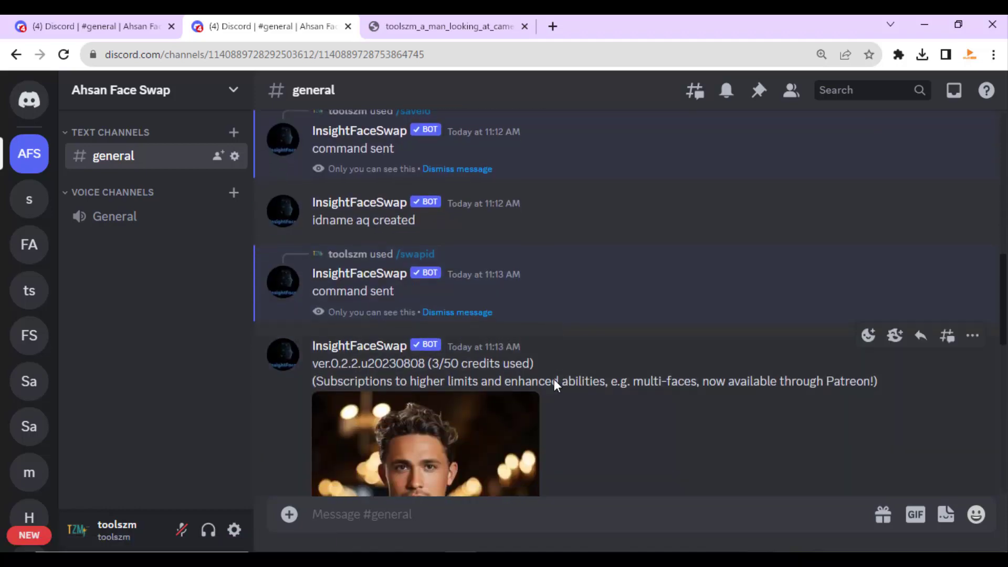
{"action": "scroll", "coordinate": [555, 388], "scroll_direction": "down", "scroll_amount": 2}
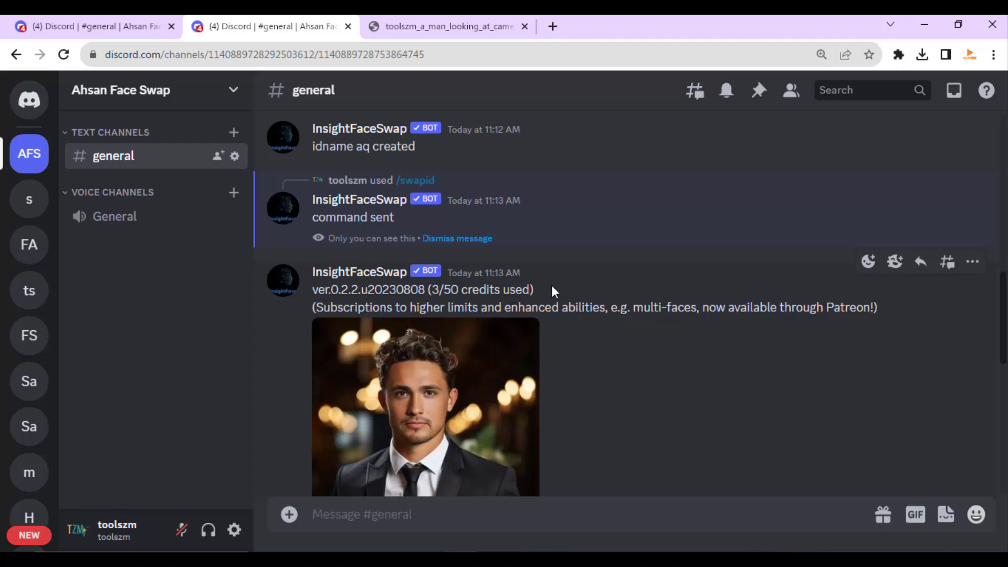
{"action": "scroll", "coordinate": [546, 292], "scroll_direction": "down", "scroll_amount": 2}
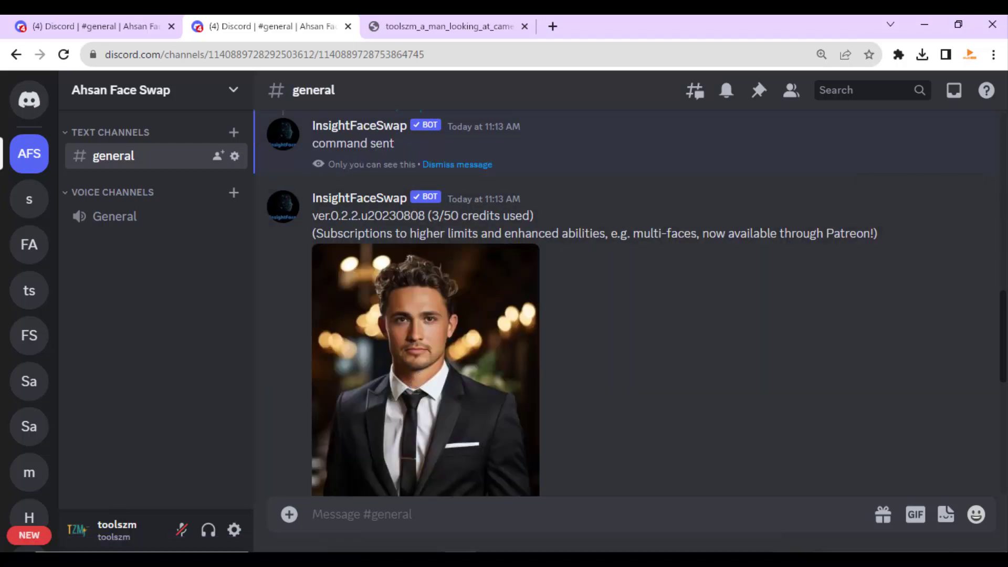
{"action": "left_click", "coordinate": [972, 190]}
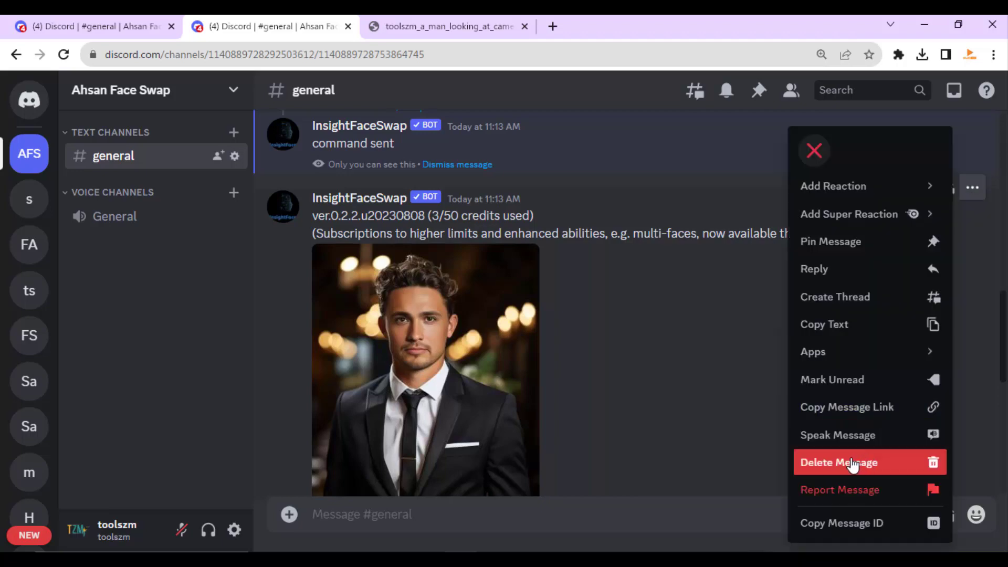
{"action": "left_click", "coordinate": [866, 462]}
{"action": "left_click", "coordinate": [643, 498]}
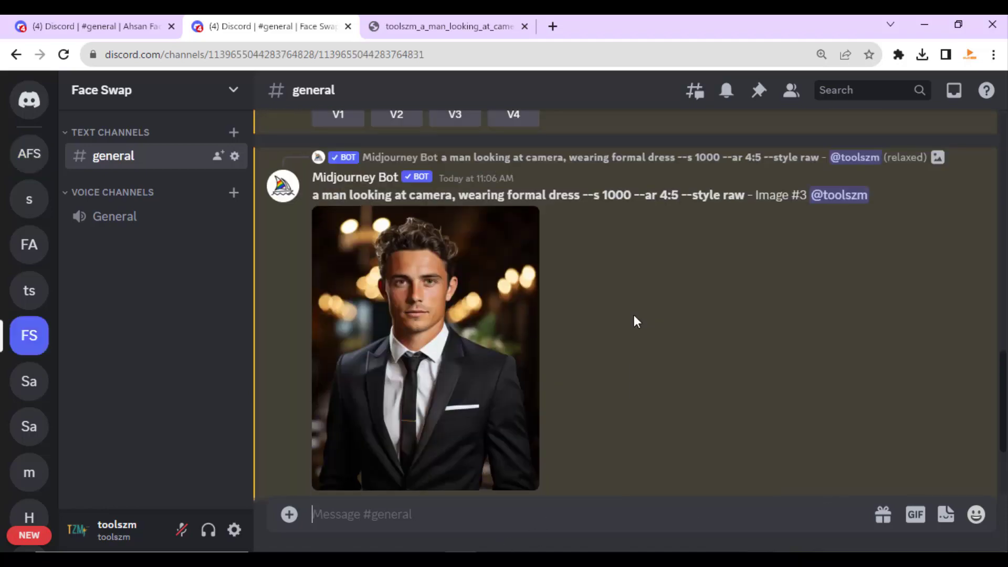
In the Face Swap server's general channel, save face.png under the idname ar with the /saveid command
{"action": "scroll", "coordinate": [634, 313], "scroll_direction": "up", "scroll_amount": 5}
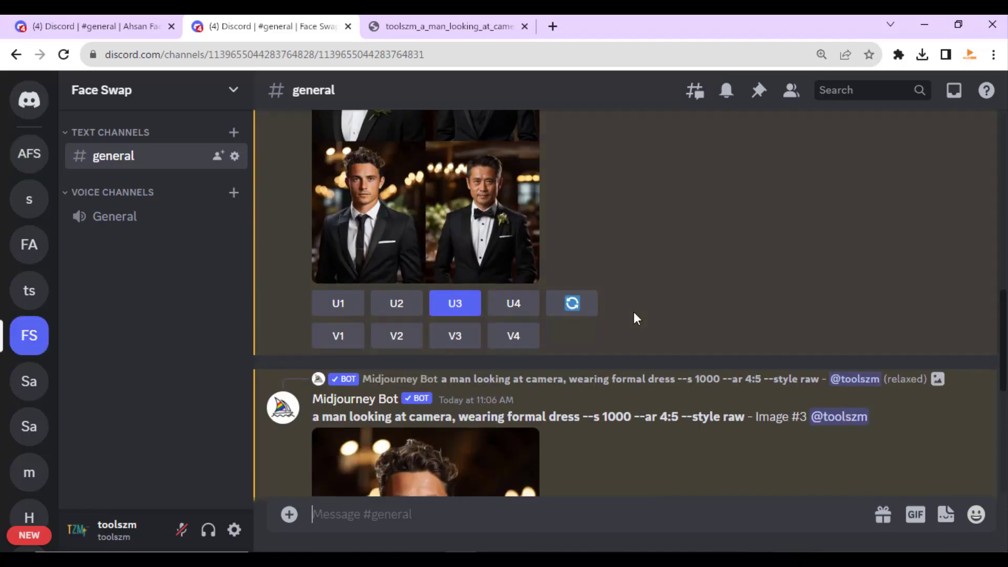
{"action": "scroll", "coordinate": [635, 318], "scroll_direction": "down", "scroll_amount": 8}
{"action": "scroll", "coordinate": [632, 268], "scroll_direction": "up", "scroll_amount": 3}
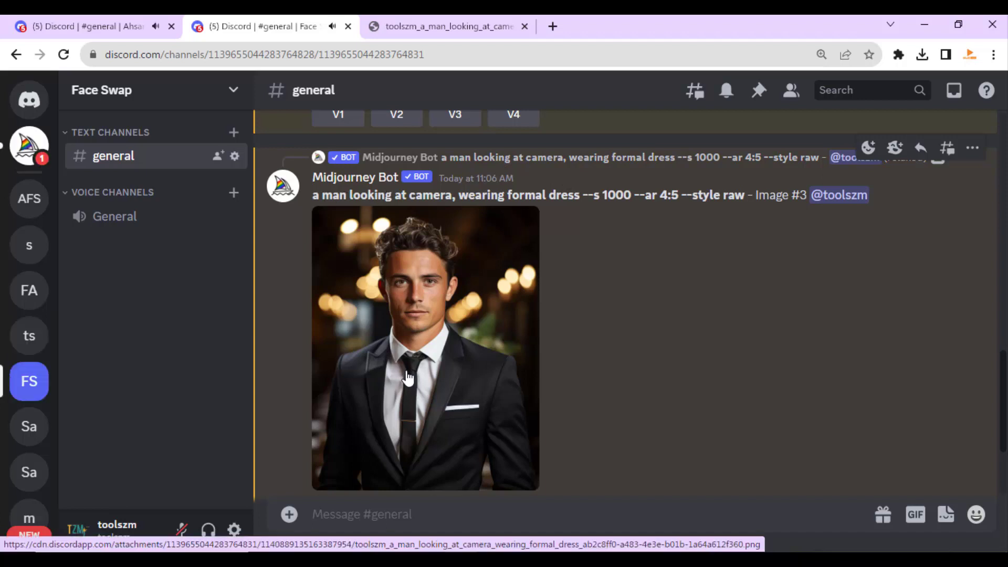
{"action": "left_click", "coordinate": [347, 513]}
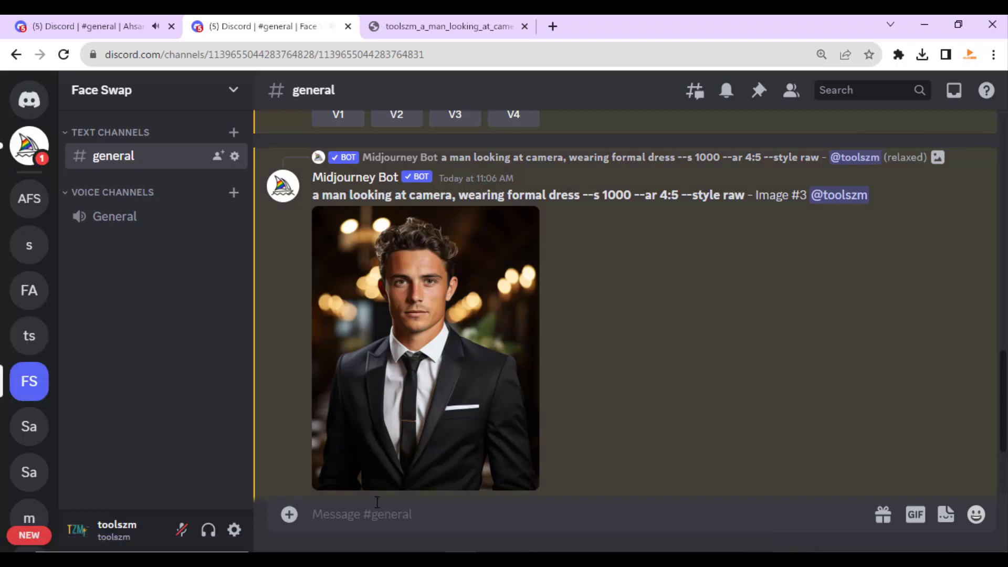
{"action": "type", "text": "/"}
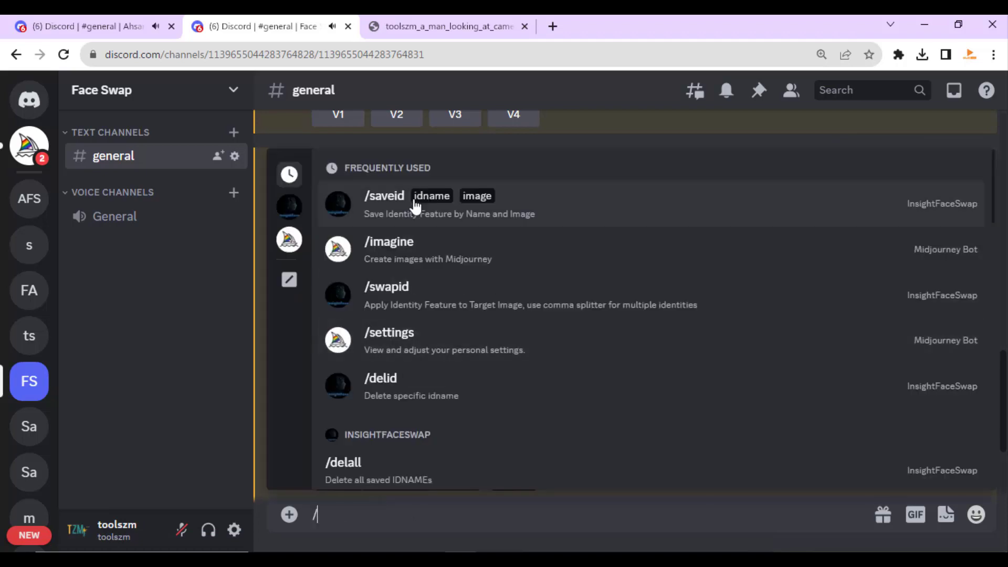
{"action": "left_click", "coordinate": [397, 210]}
{"action": "type", "text": "ar"}
{"action": "left_click", "coordinate": [412, 432]}
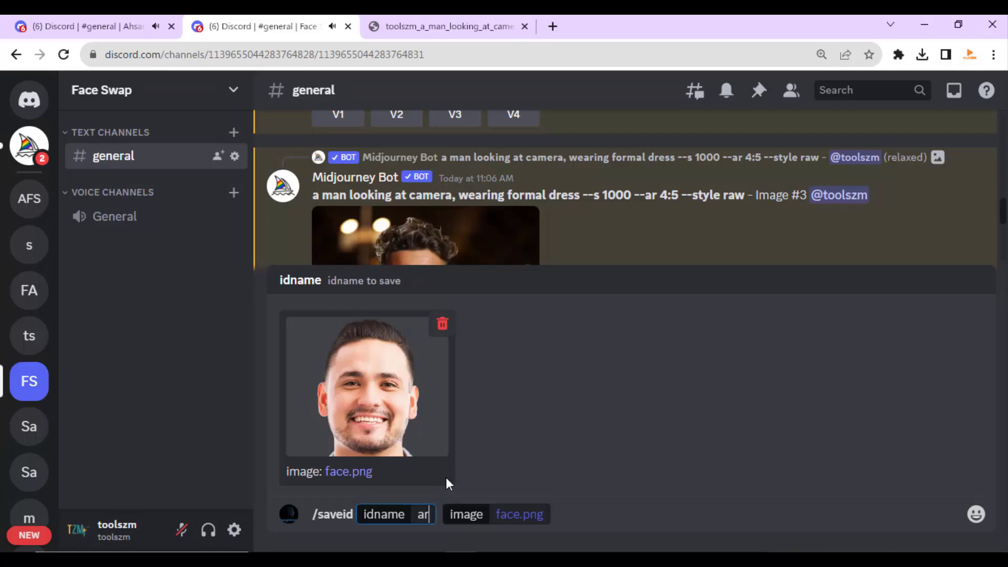
{"action": "key", "text": "Return"}
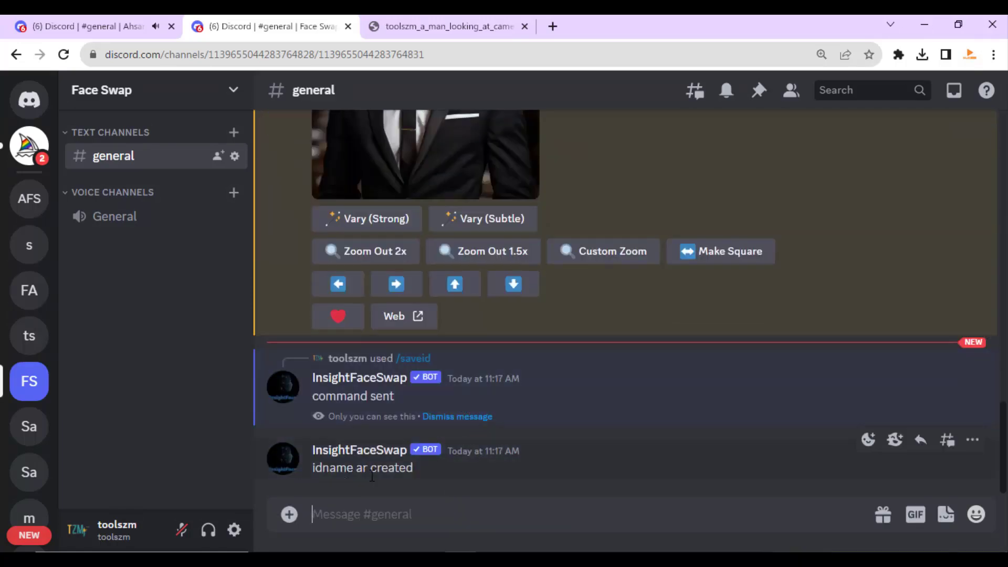
Run the INSwapper app on the upscaled Midjourney portrait of the man in formal dress
{"action": "scroll", "coordinate": [439, 254], "scroll_direction": "up", "scroll_amount": 5}
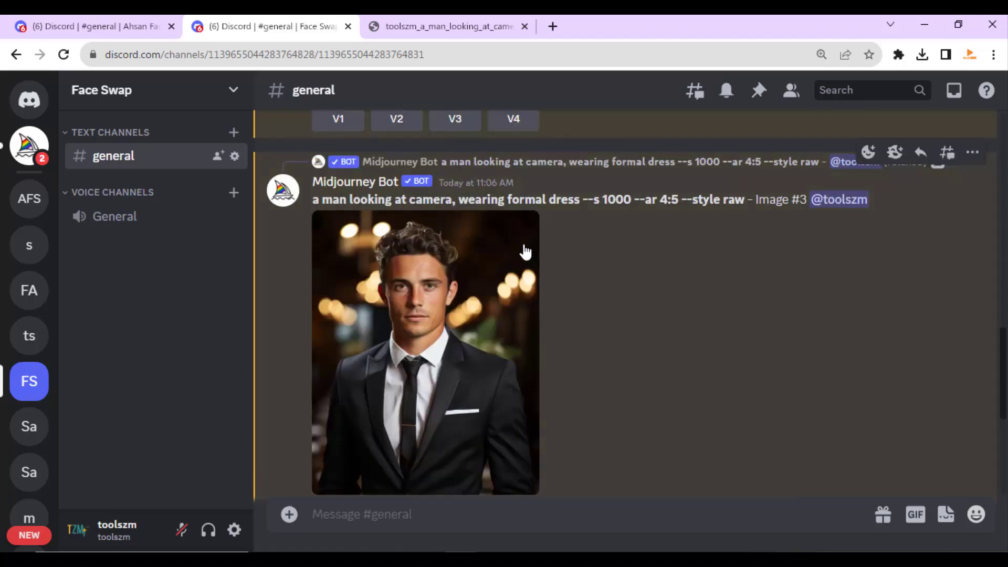
{"action": "right_click", "coordinate": [450, 289]}
{"action": "mouse_move", "coordinate": [496, 361]}
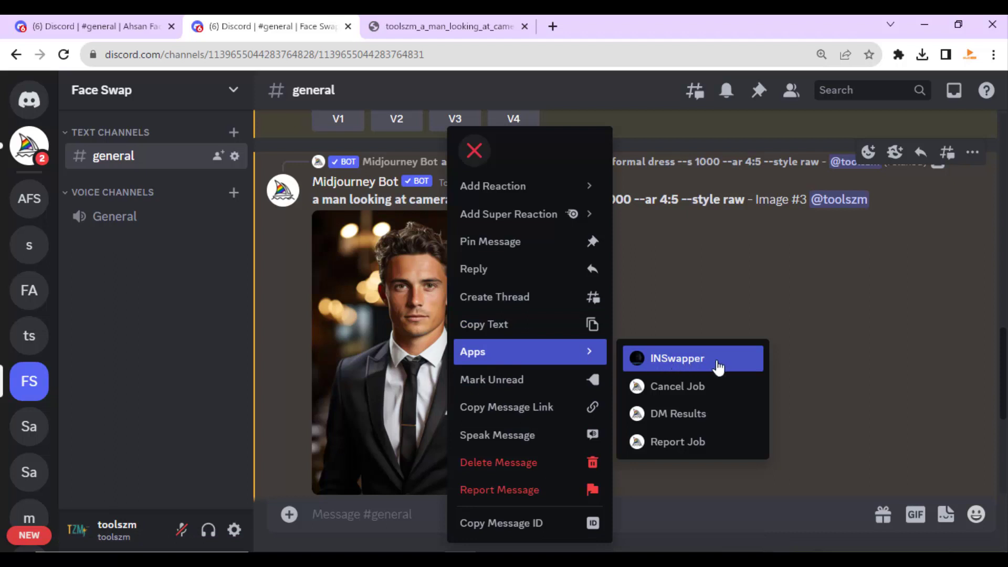
{"action": "left_click", "coordinate": [744, 364]}
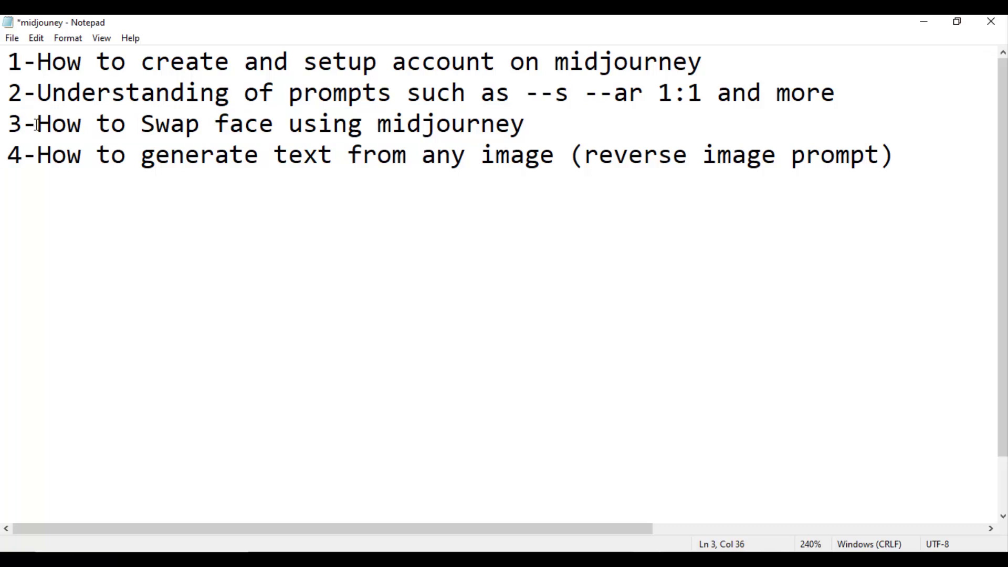
Switch to the Notepad outline and highlight the topics on swapping faces and generating text from any image
{"action": "left_click_drag", "start_coordinate": [36, 125], "coordinate": [525, 126]}
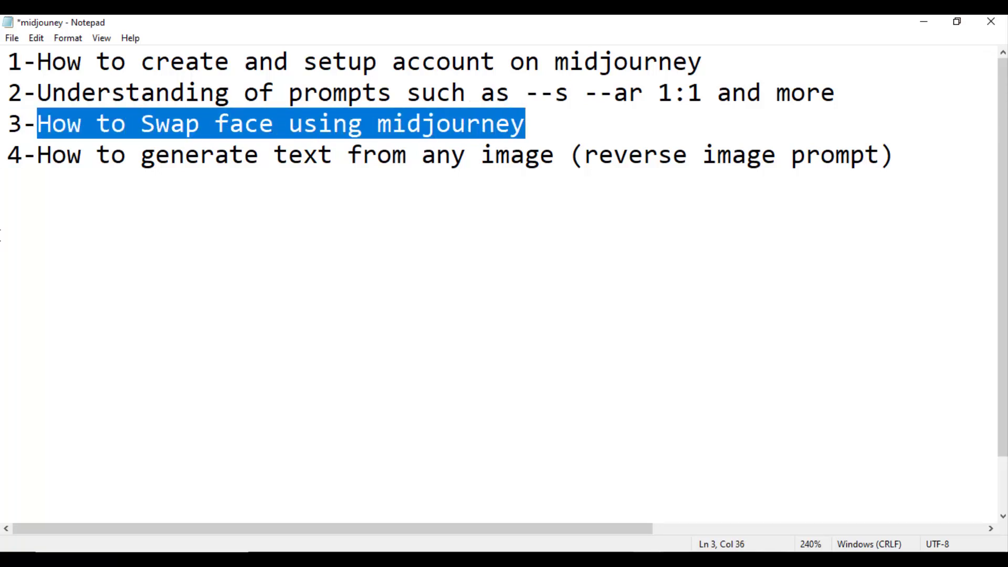
{"action": "left_click_drag", "start_coordinate": [34, 159], "coordinate": [872, 158]}
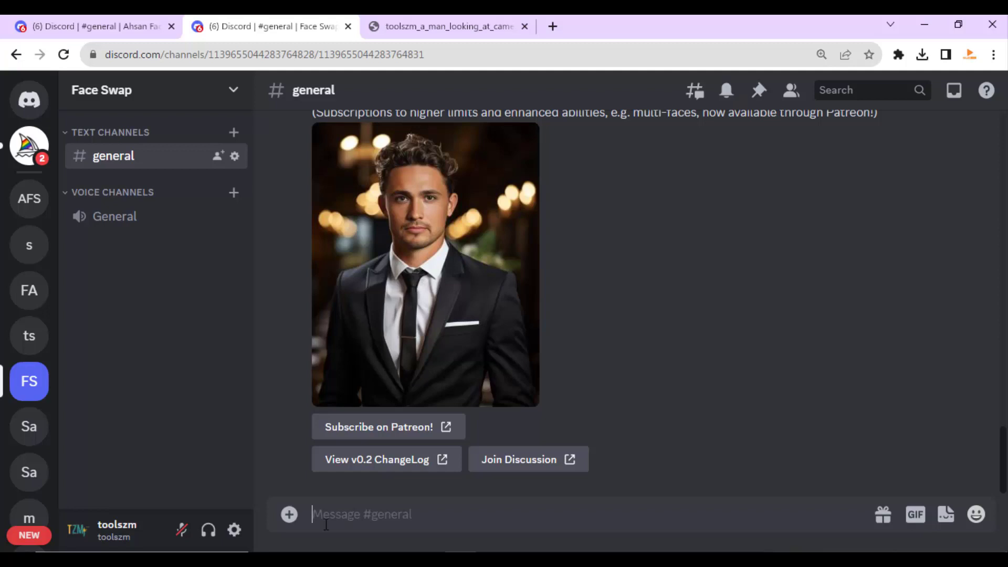
Return to the Discord channel and run Midjourney's /describe command on the cartoon burger logo image
{"action": "type", "text": "/"}
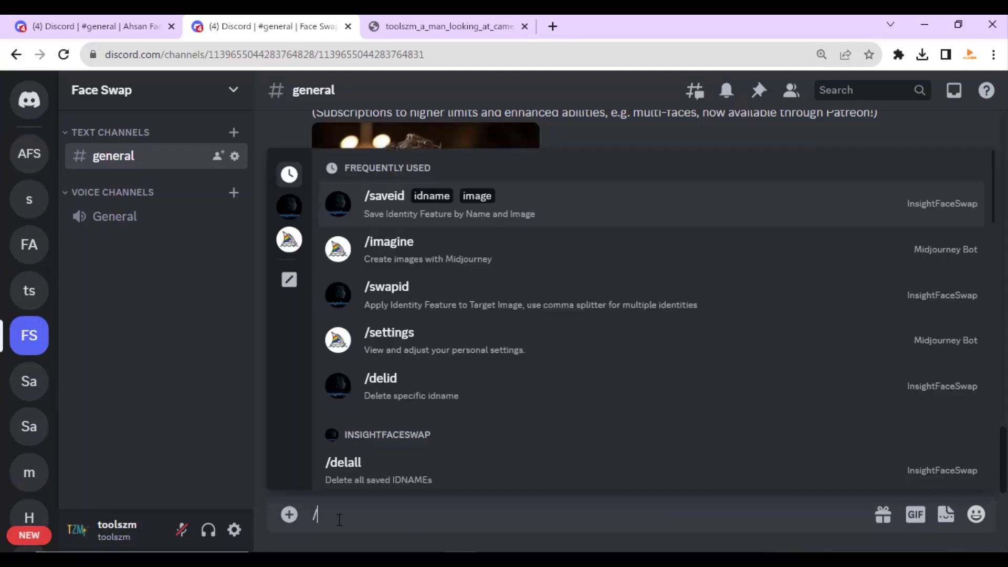
{"action": "type", "text": "des"}
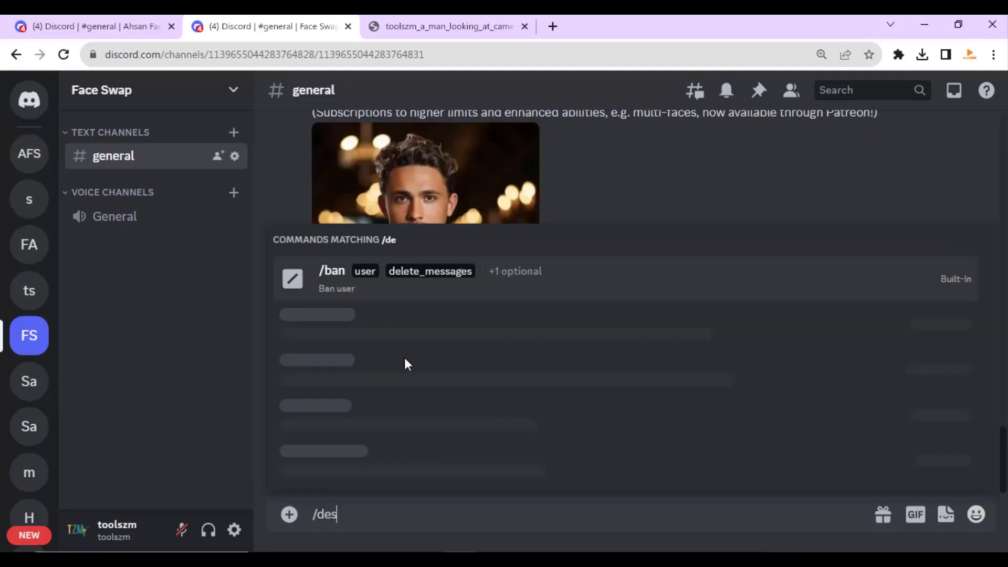
{"action": "left_click", "coordinate": [360, 460]}
{"action": "left_click", "coordinate": [368, 388]}
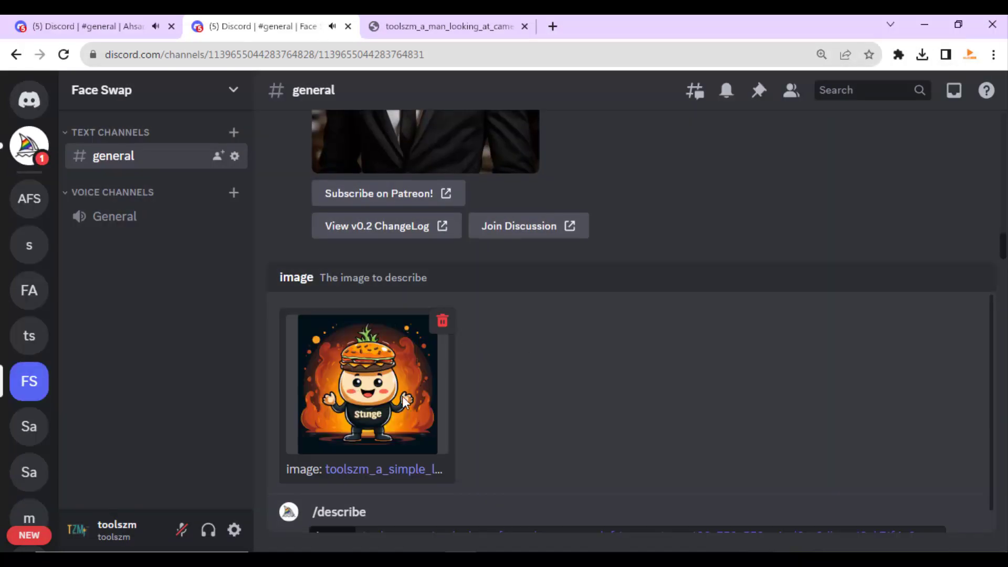
{"action": "key", "text": "Return"}
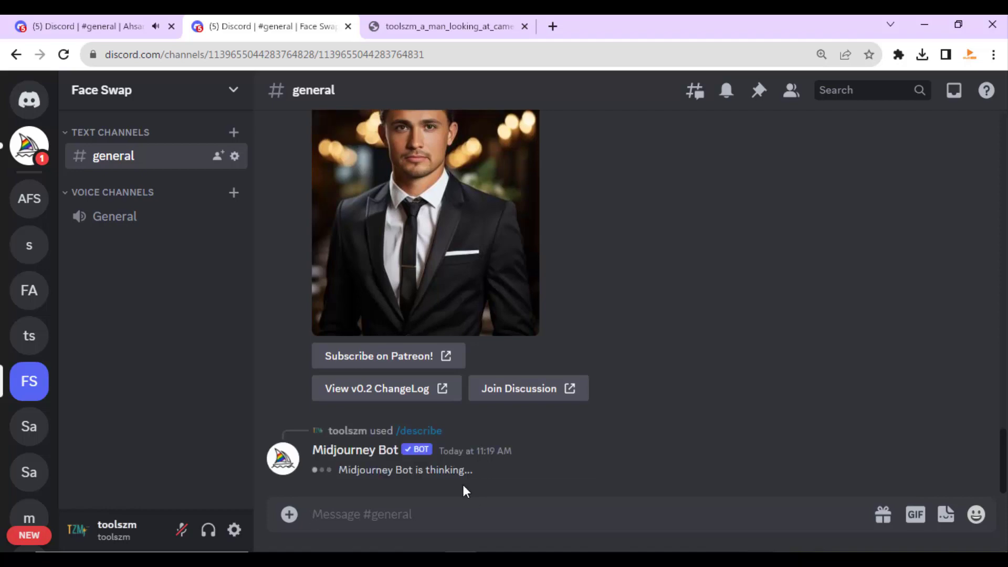
Review the four prompts Midjourney wrote for the burger logo and highlight the third one
{"action": "scroll", "coordinate": [455, 292], "scroll_direction": "up", "scroll_amount": 3}
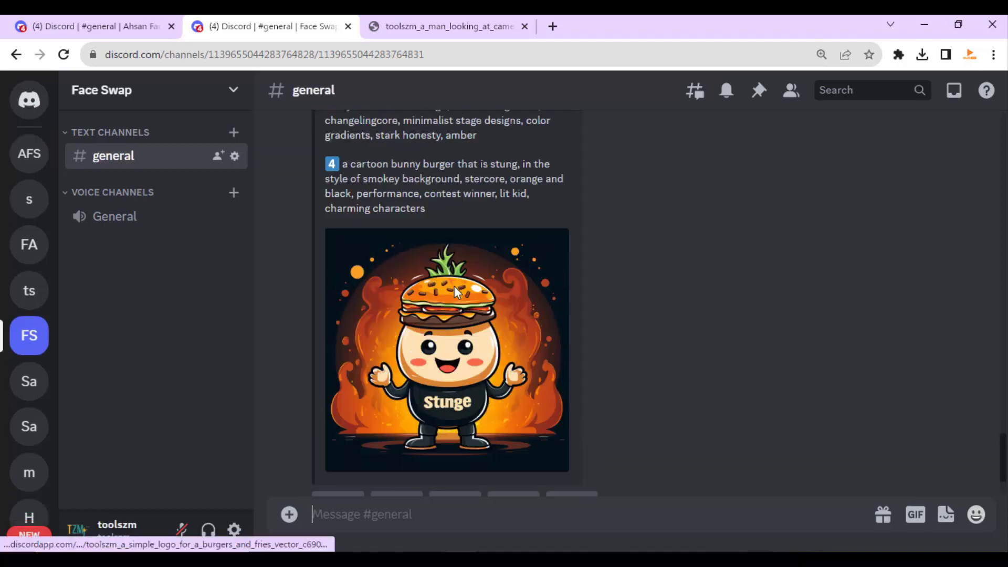
{"action": "scroll", "coordinate": [534, 288], "scroll_direction": "down", "scroll_amount": 3}
{"action": "scroll", "coordinate": [484, 298], "scroll_direction": "up", "scroll_amount": 4}
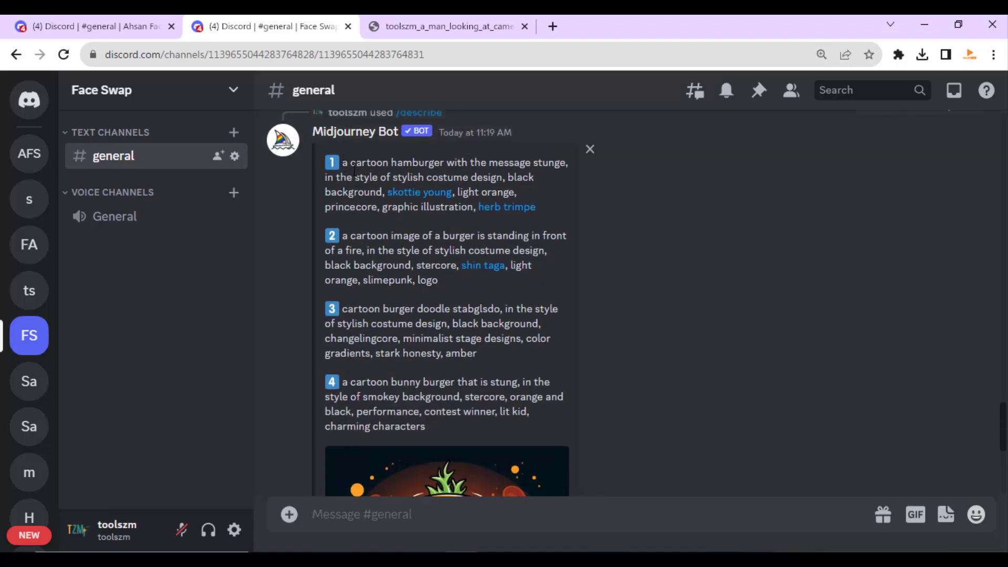
{"action": "scroll", "coordinate": [347, 162], "scroll_direction": "down", "scroll_amount": 4}
{"action": "scroll", "coordinate": [376, 244], "scroll_direction": "up", "scroll_amount": 2}
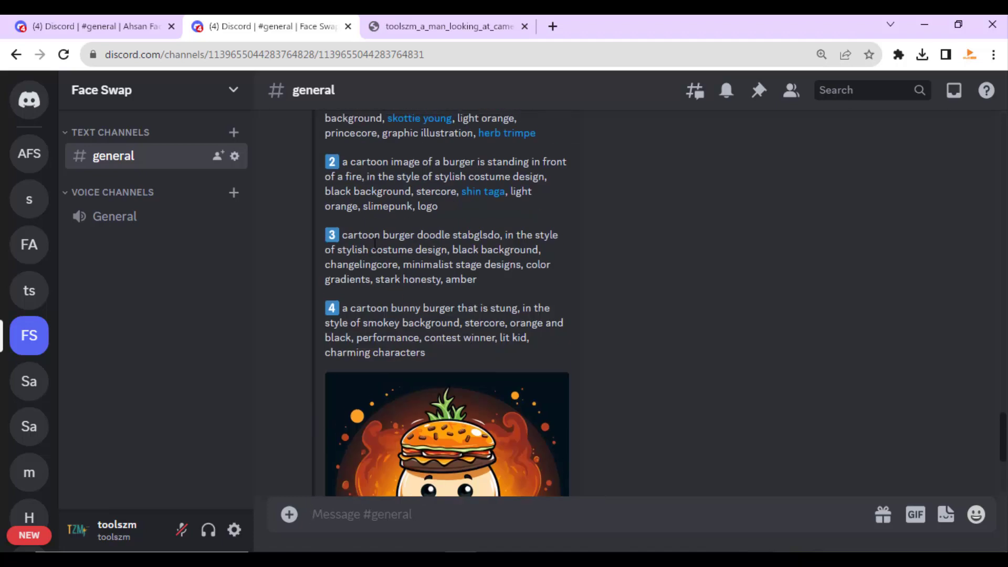
{"action": "left_click_drag", "start_coordinate": [348, 234], "coordinate": [481, 282]}
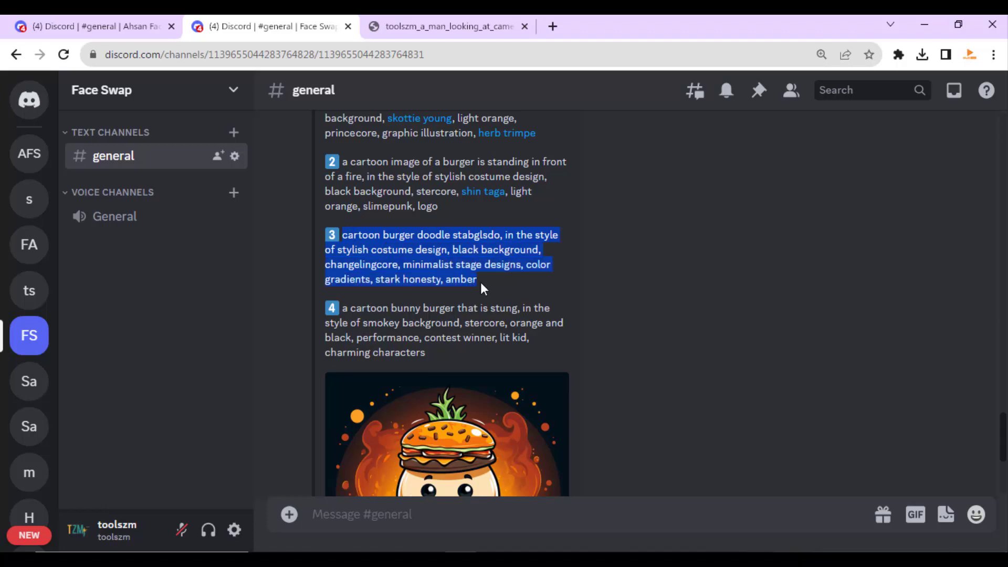
{"action": "left_click", "coordinate": [481, 282]}
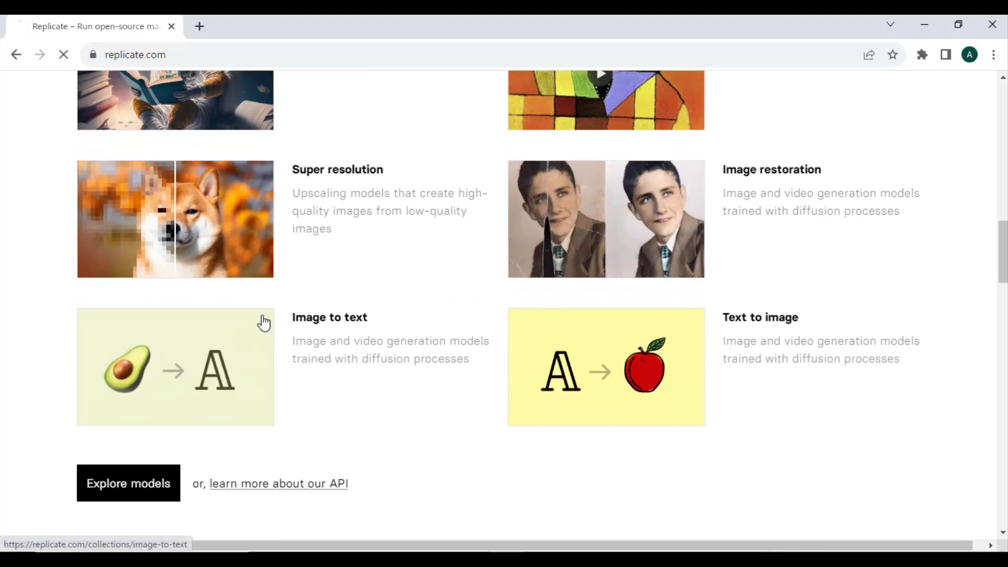
On replicate.com, open the methexis-inc/img2prompt model from the Image to text collection and find its image input
{"action": "left_click", "coordinate": [337, 328]}
{"action": "scroll", "coordinate": [574, 286], "scroll_direction": "down", "scroll_amount": 4}
{"action": "scroll", "coordinate": [786, 344], "scroll_direction": "up", "scroll_amount": 3}
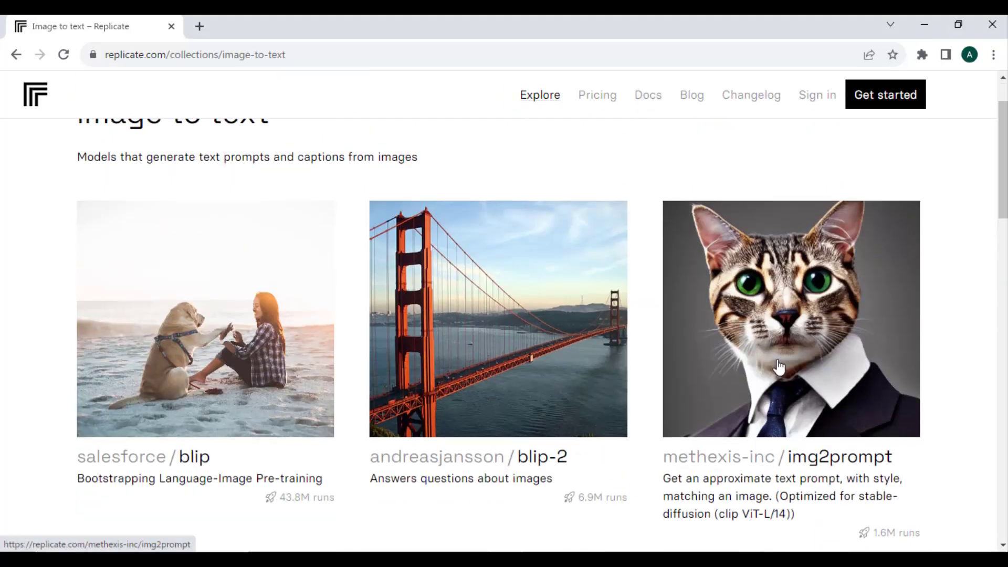
{"action": "left_click", "coordinate": [786, 344]}
{"action": "scroll", "coordinate": [243, 278], "scroll_direction": "down", "scroll_amount": 10}
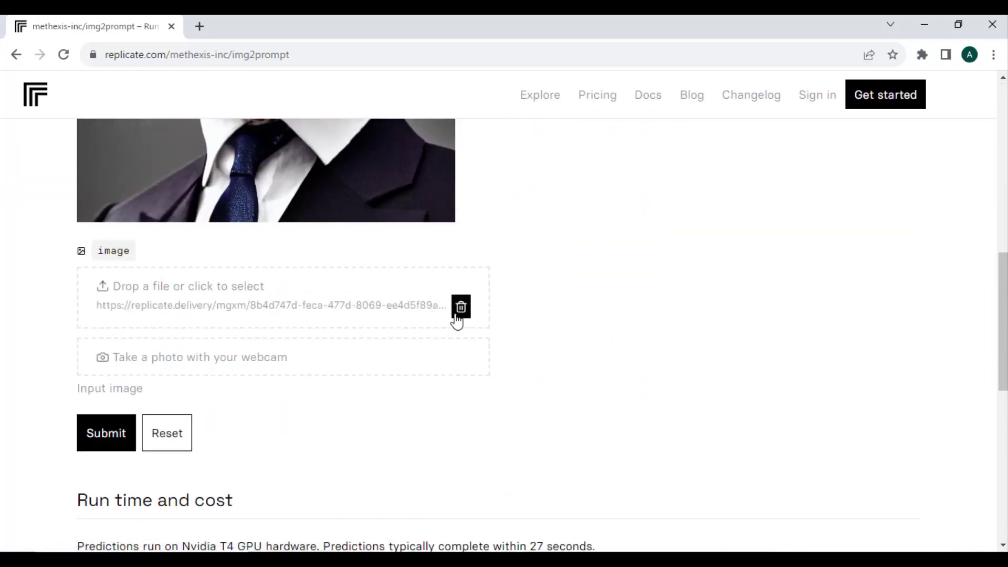
Replace the sample input with the smash burger logo design image and submit it for prompt generation
{"action": "left_click", "coordinate": [191, 300]}
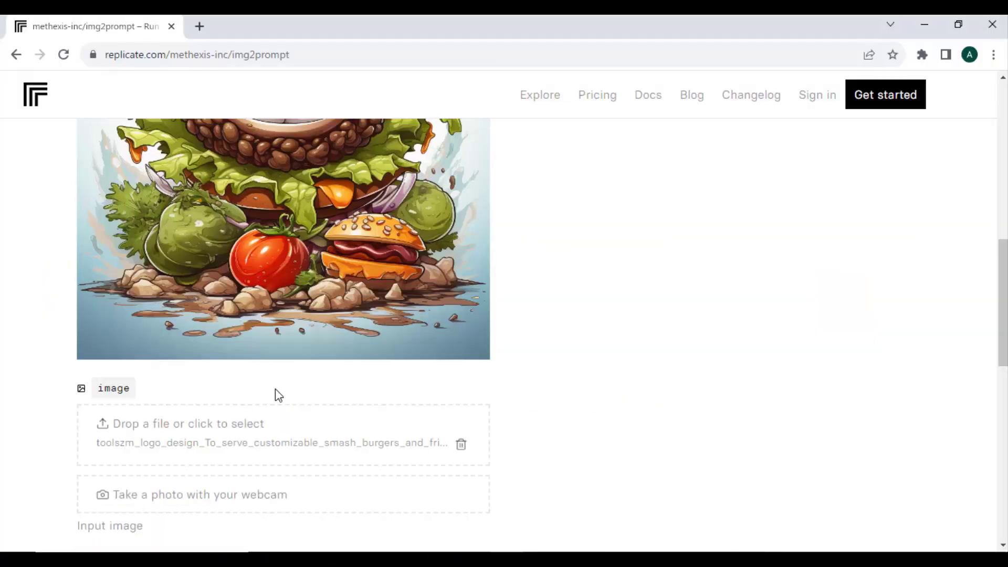
{"action": "scroll", "coordinate": [227, 344], "scroll_direction": "up", "scroll_amount": 4}
{"action": "scroll", "coordinate": [326, 247], "scroll_direction": "down", "scroll_amount": 2}
{"action": "scroll", "coordinate": [326, 247], "scroll_direction": "down", "scroll_amount": 5}
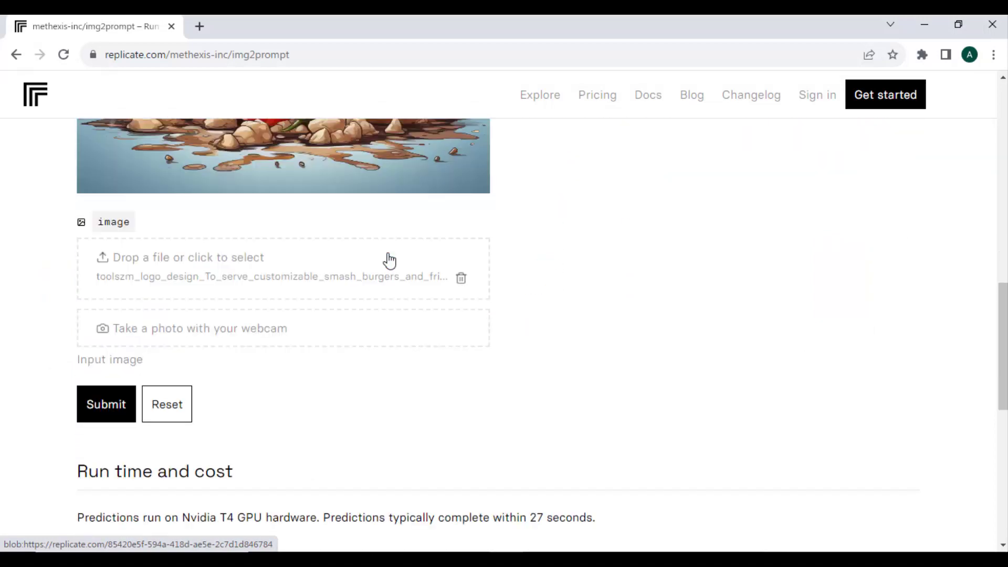
{"action": "left_click", "coordinate": [116, 351]}
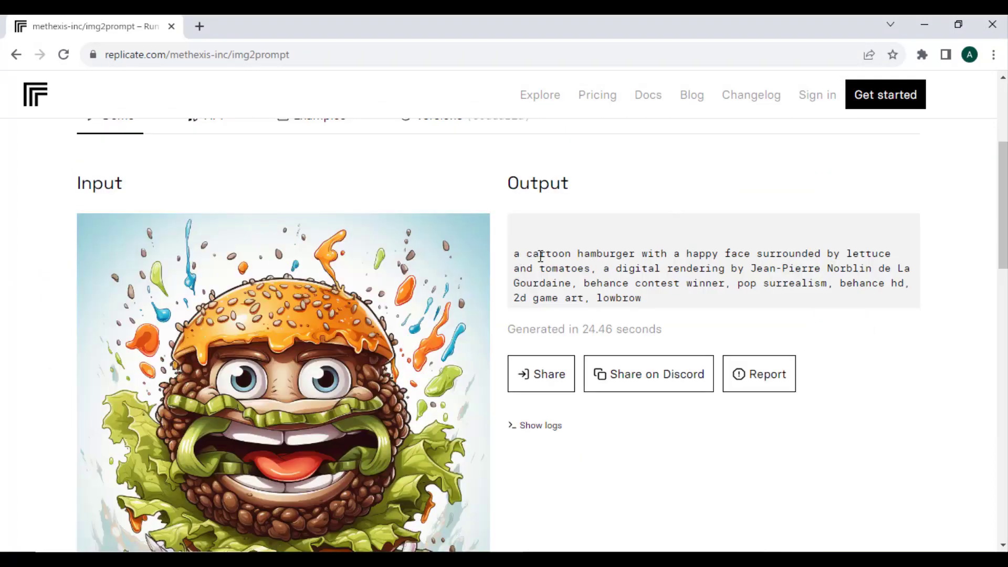
Highlight the prompt text generated for the burger image in the output
{"action": "left_click_drag", "start_coordinate": [519, 256], "coordinate": [632, 253]}
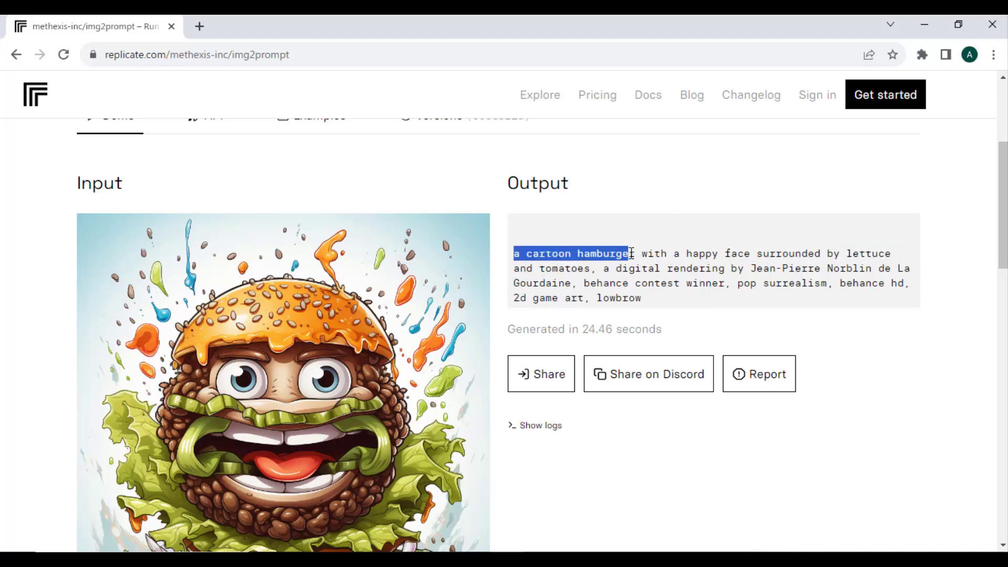